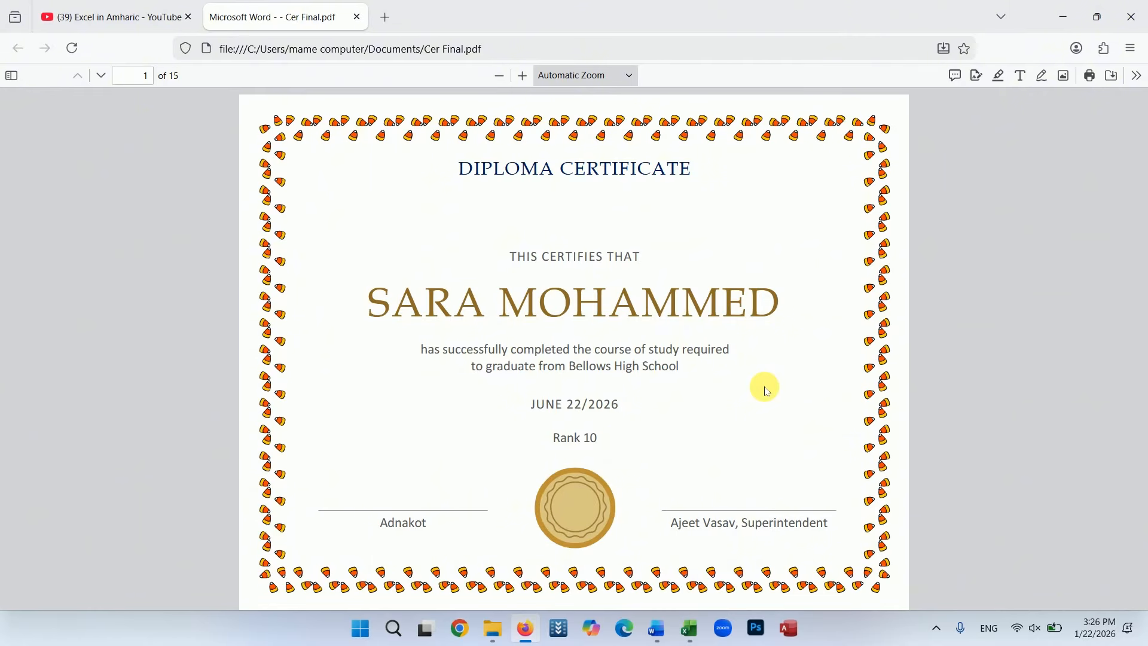
Step: Review the finished certificates in Cer Final.pdf and the student names and ranks in the Excel workbook they draw on
scroll(777, 300, down, 10)
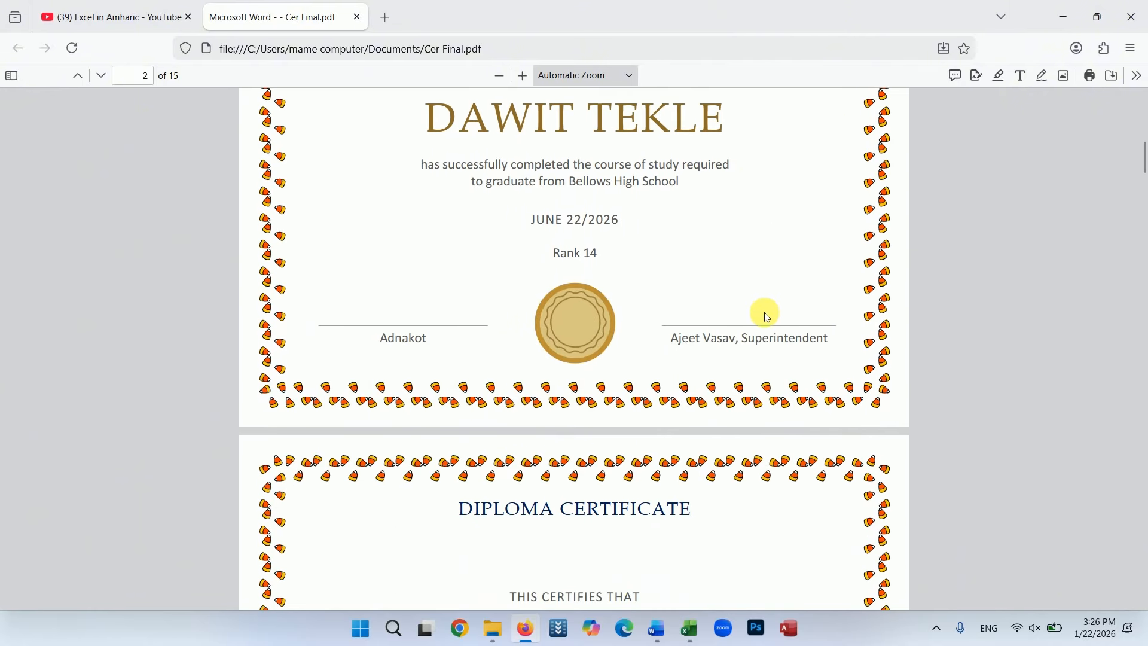
click(690, 628)
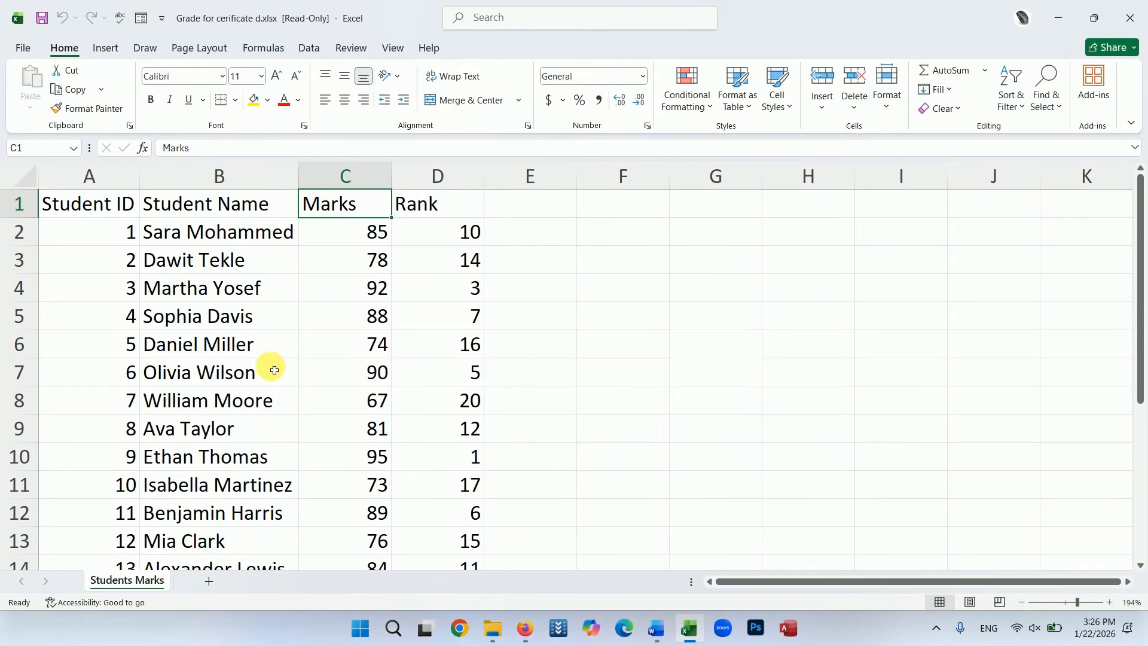
scroll(236, 234, down, 3)
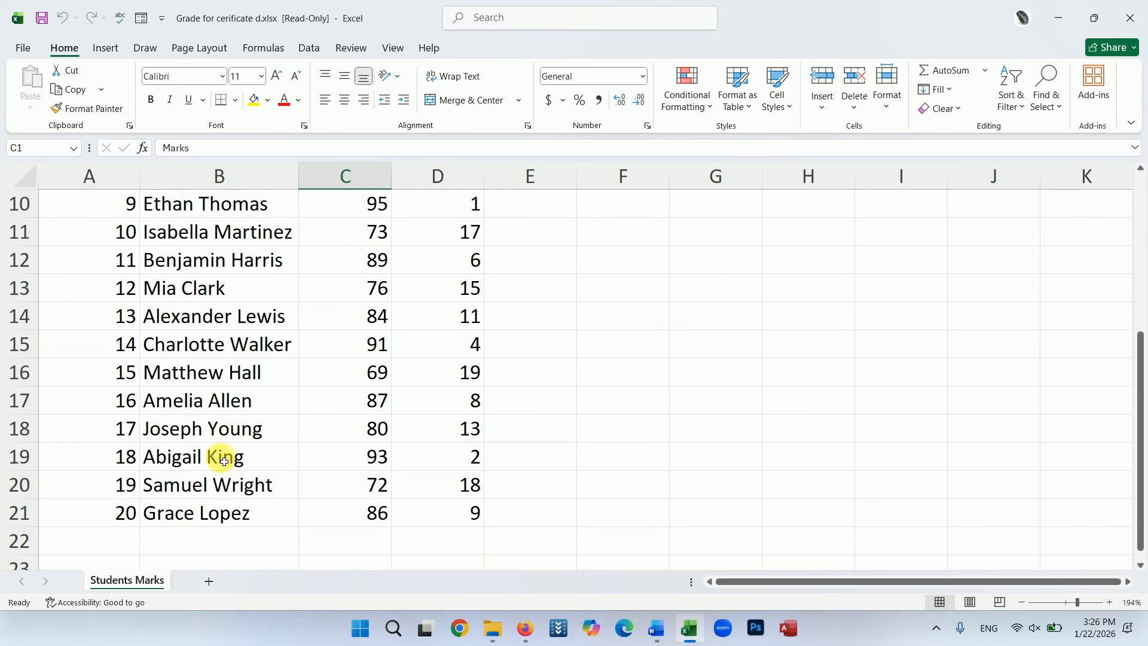
scroll(270, 317, up, 1)
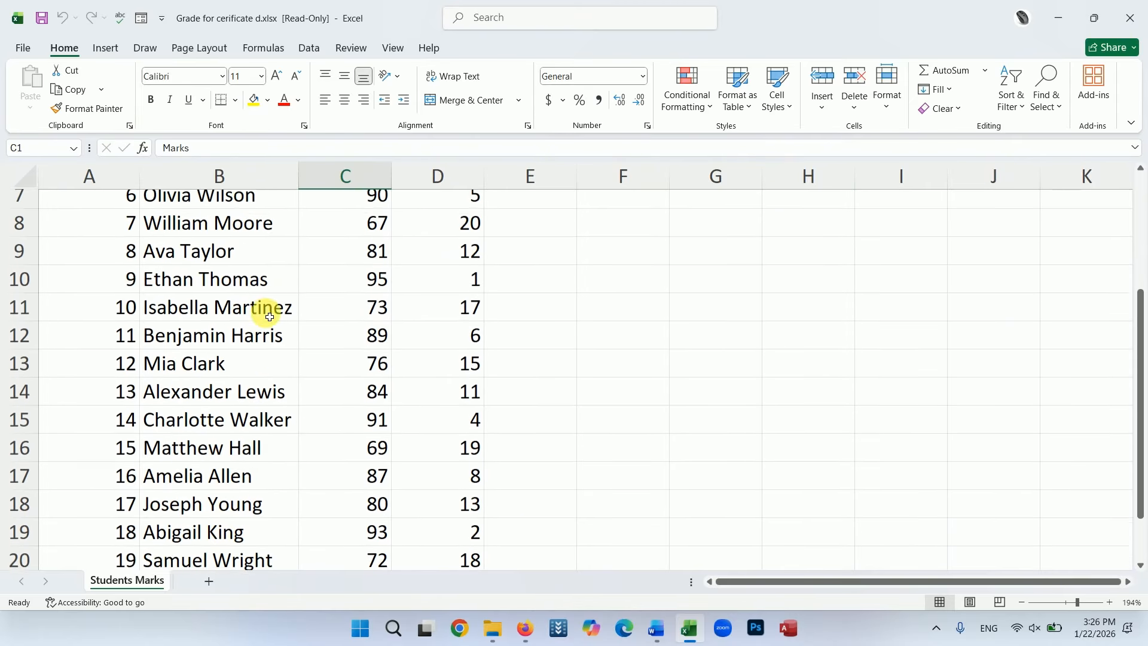
scroll(272, 317, up, 2)
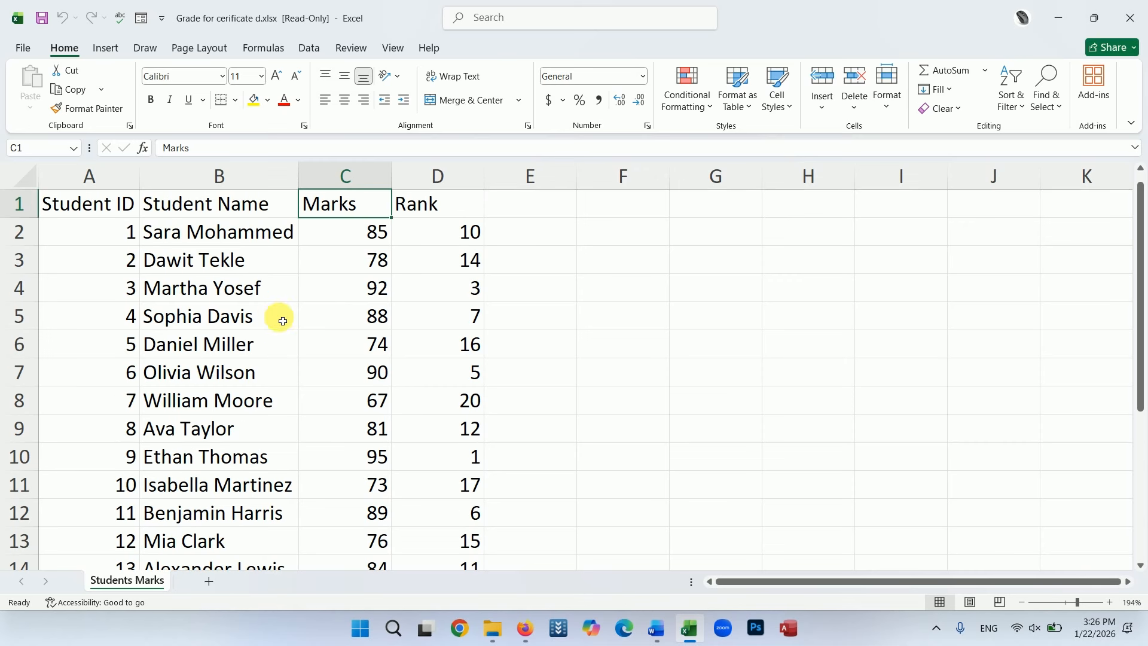
click(261, 191)
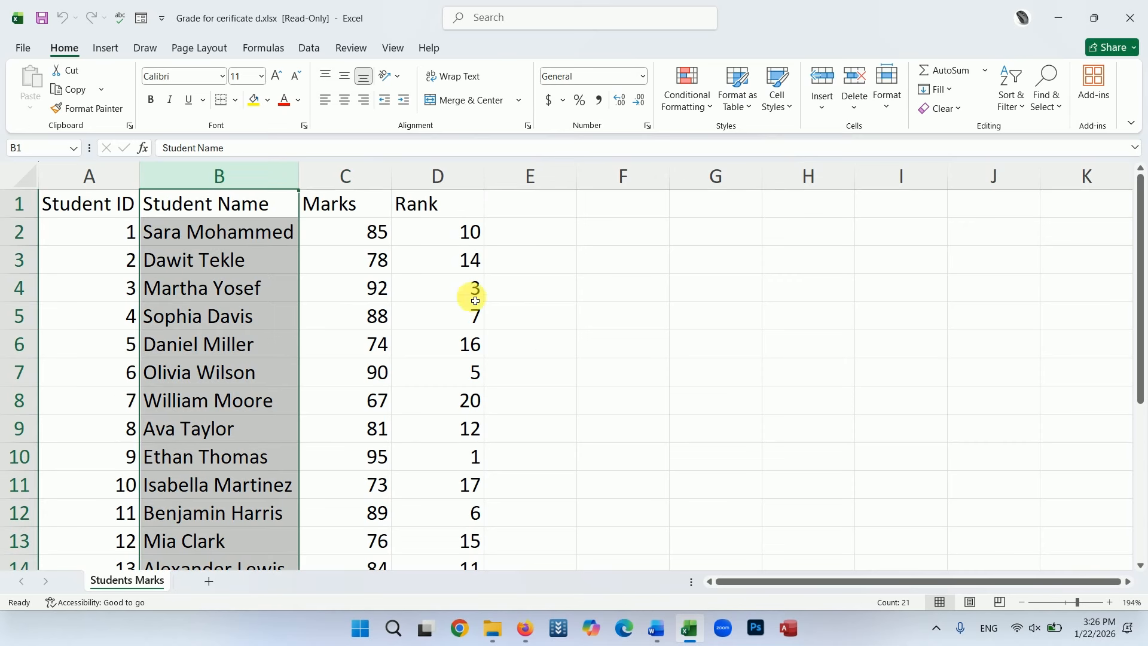
Step: Compare the Word diploma certificate with the generated certificates by reading through the pages of Cer Final.pdf in the browser
click(657, 629)
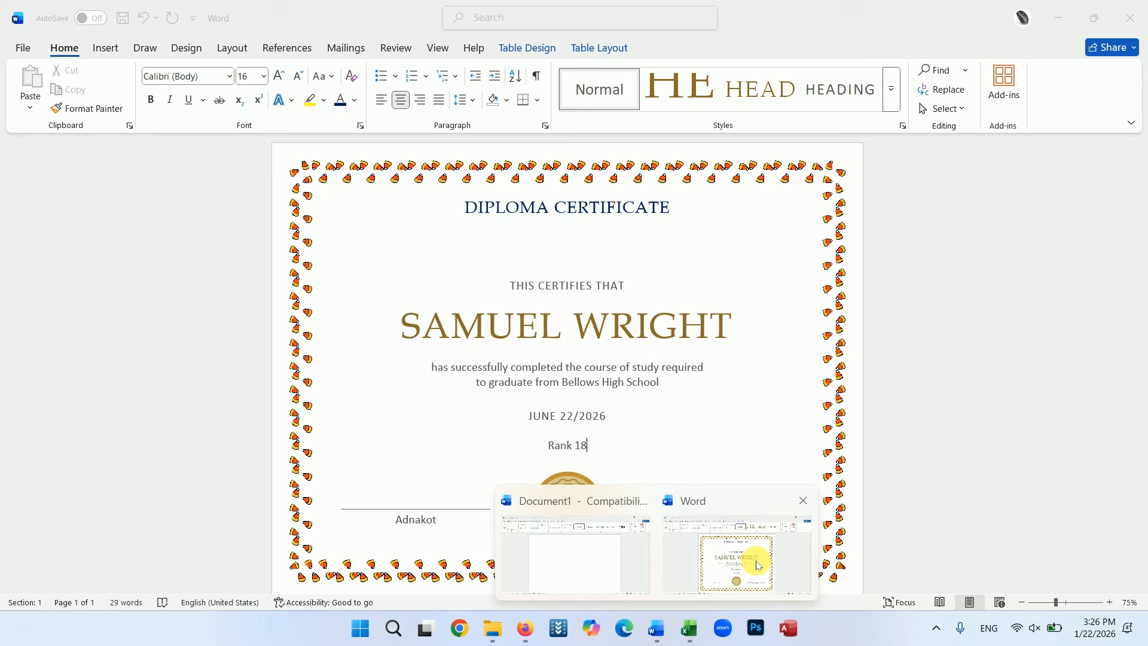
click(742, 556)
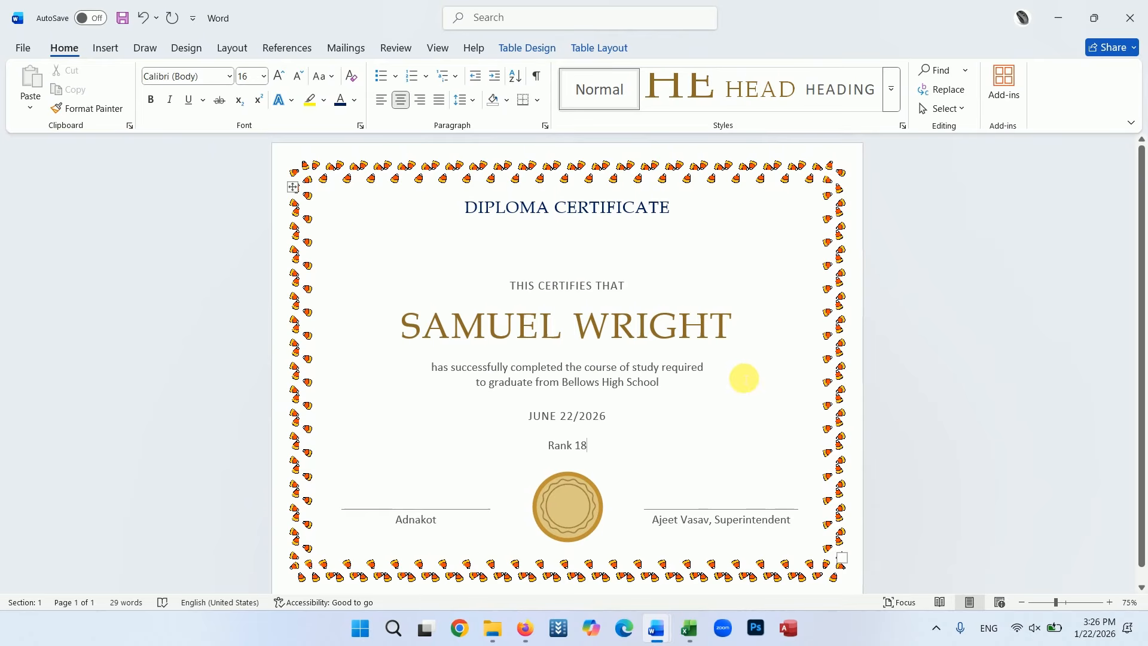
click(525, 627)
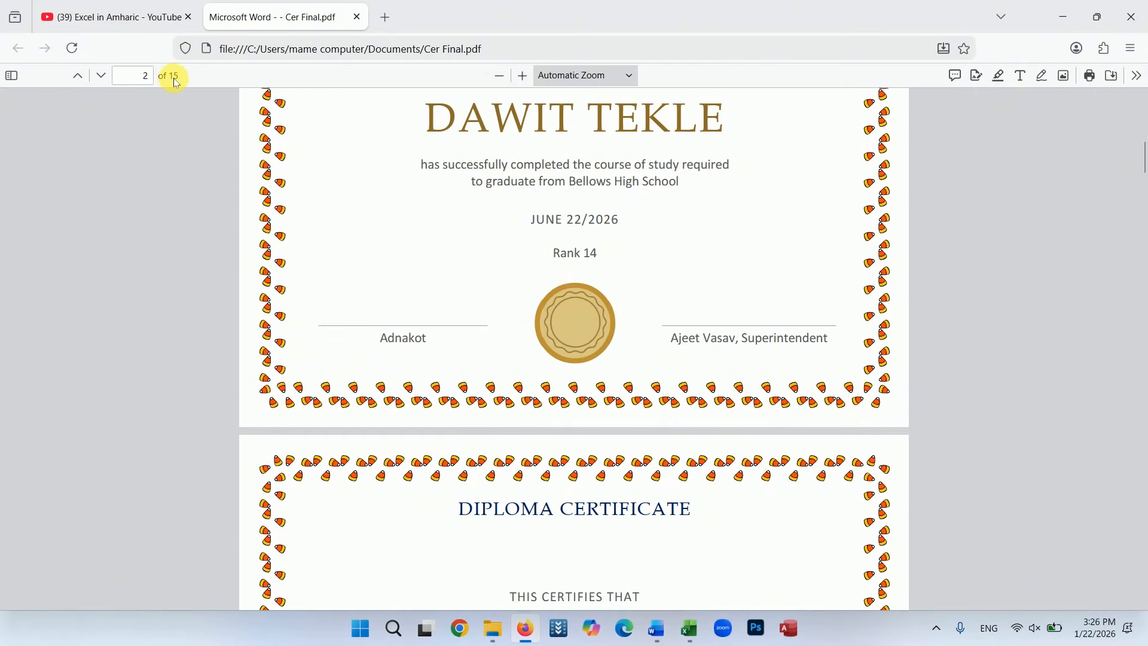
scroll(807, 281, down, 5)
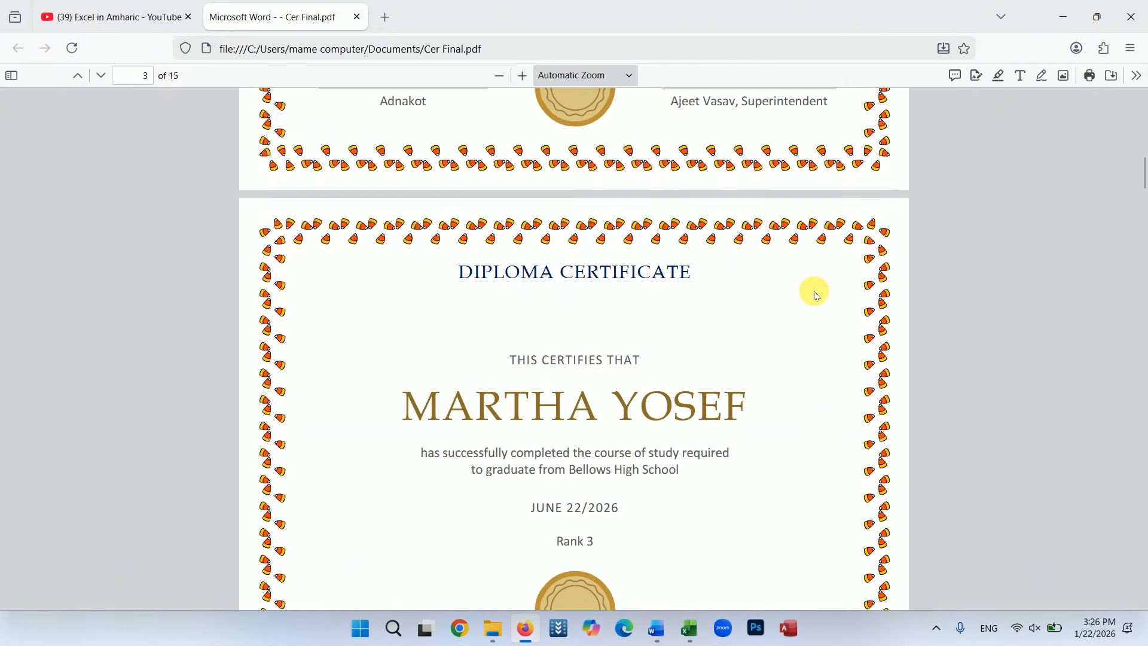
scroll(1017, 335, down, 6)
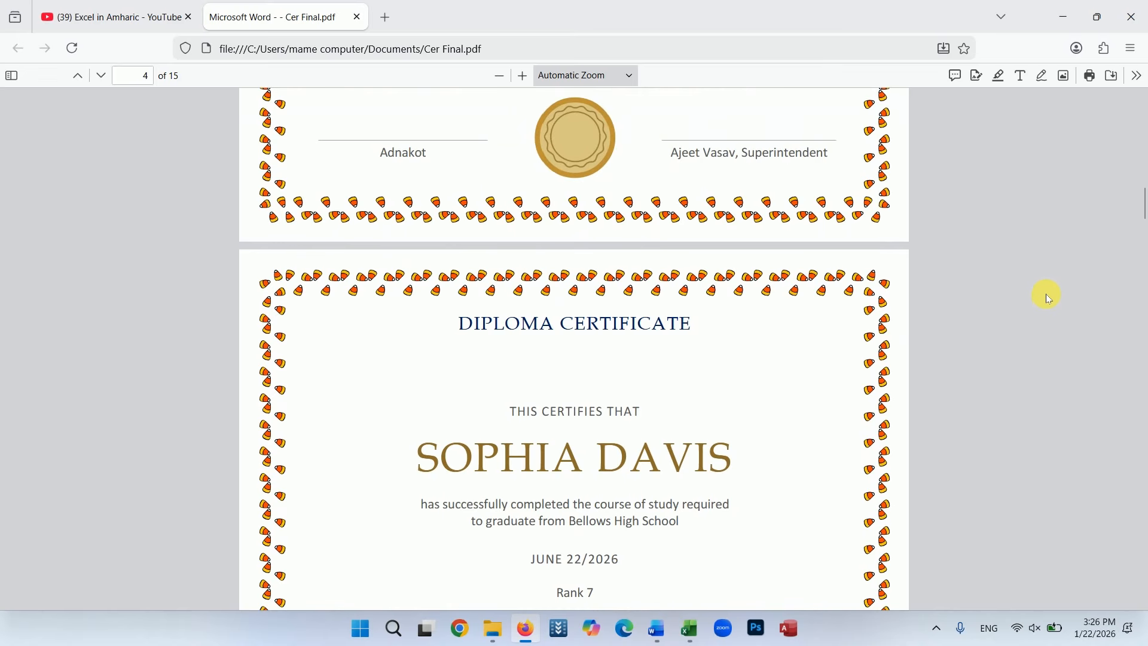
scroll(1029, 328, down, 12)
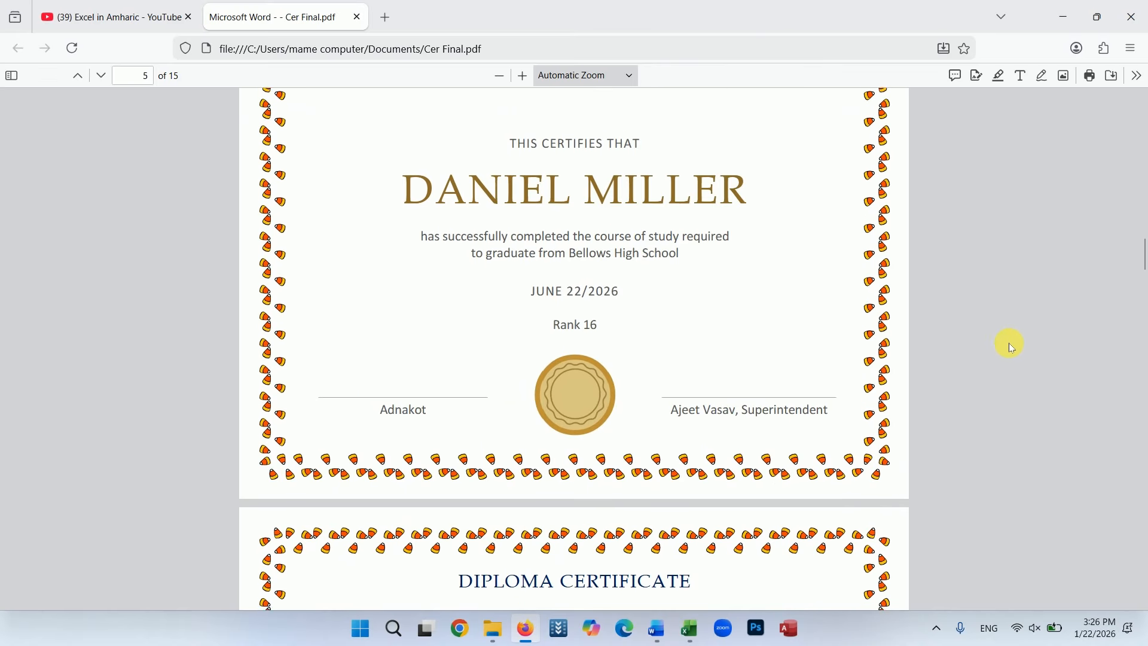
scroll(1010, 347, down, 4)
scroll(641, 415, down, 3)
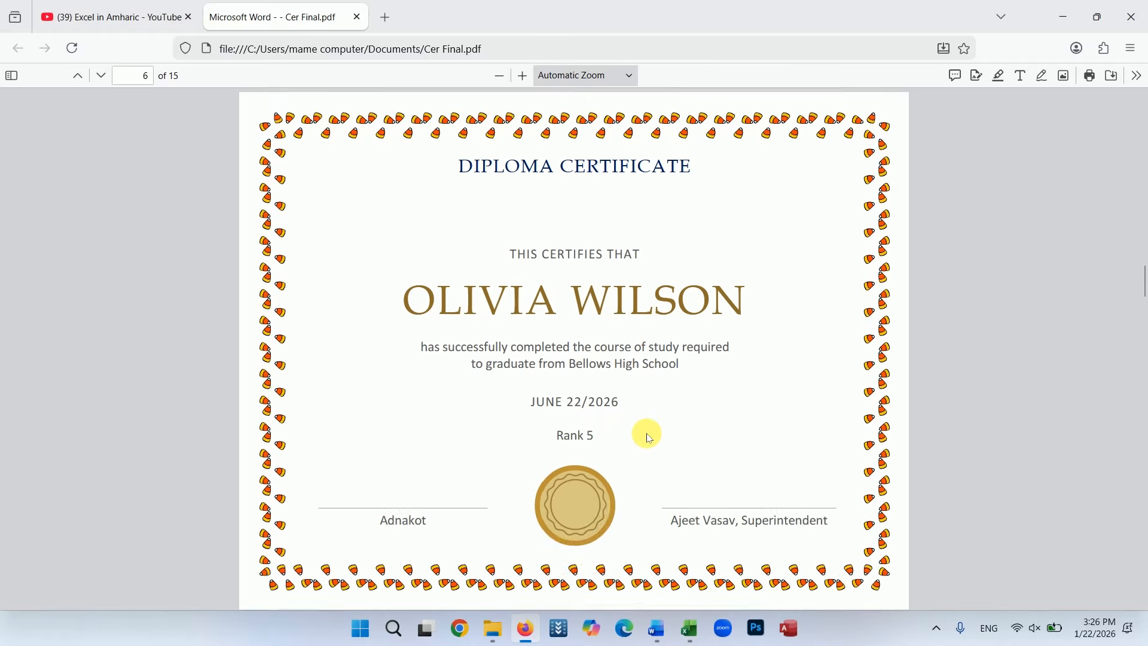
scroll(648, 436, down, 1)
click(656, 628)
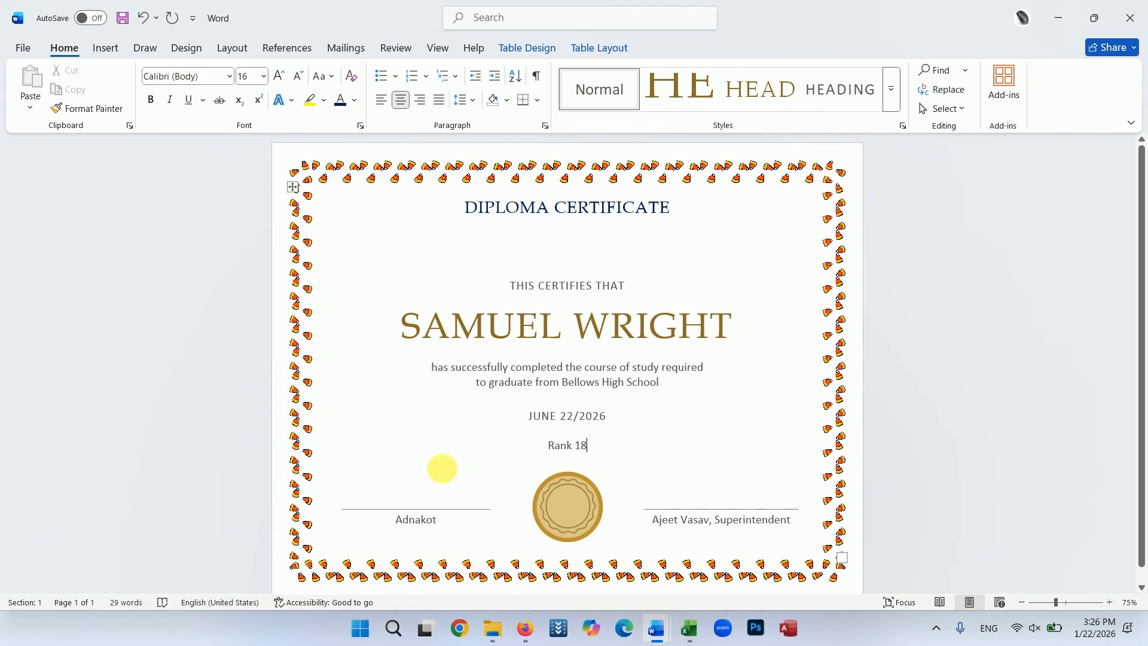
click(525, 628)
click(149, 19)
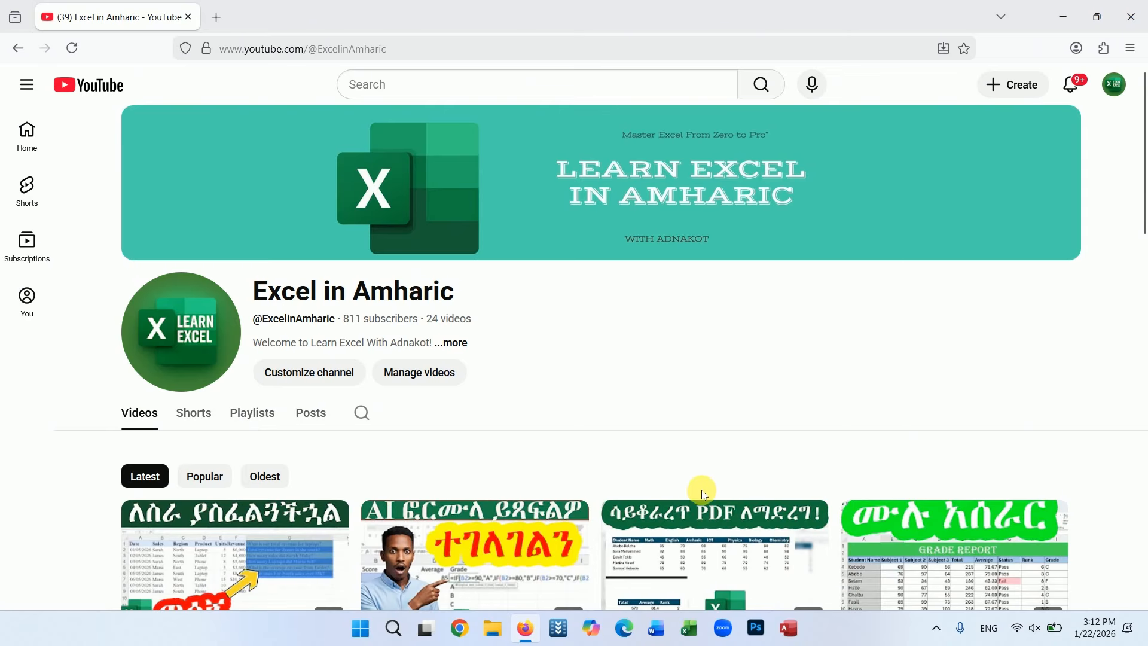
Step: Switch to Excel and examine the Student Name column and the rest of the list on the Students Marks sheet
click(691, 635)
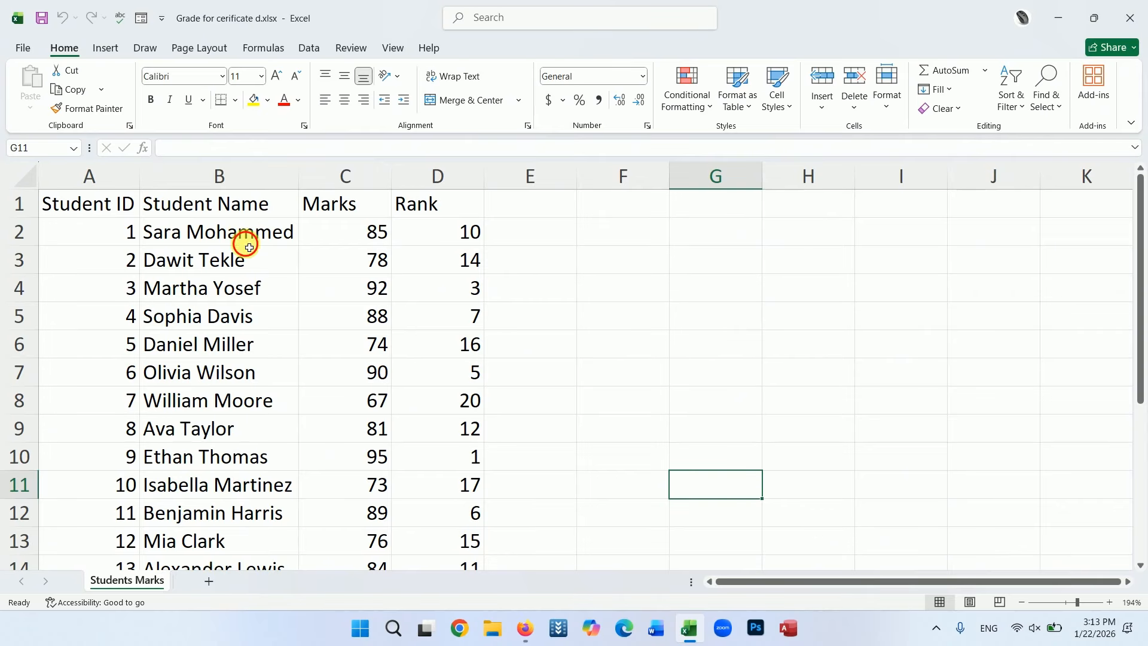
drag(246, 236, 226, 559)
click(226, 461)
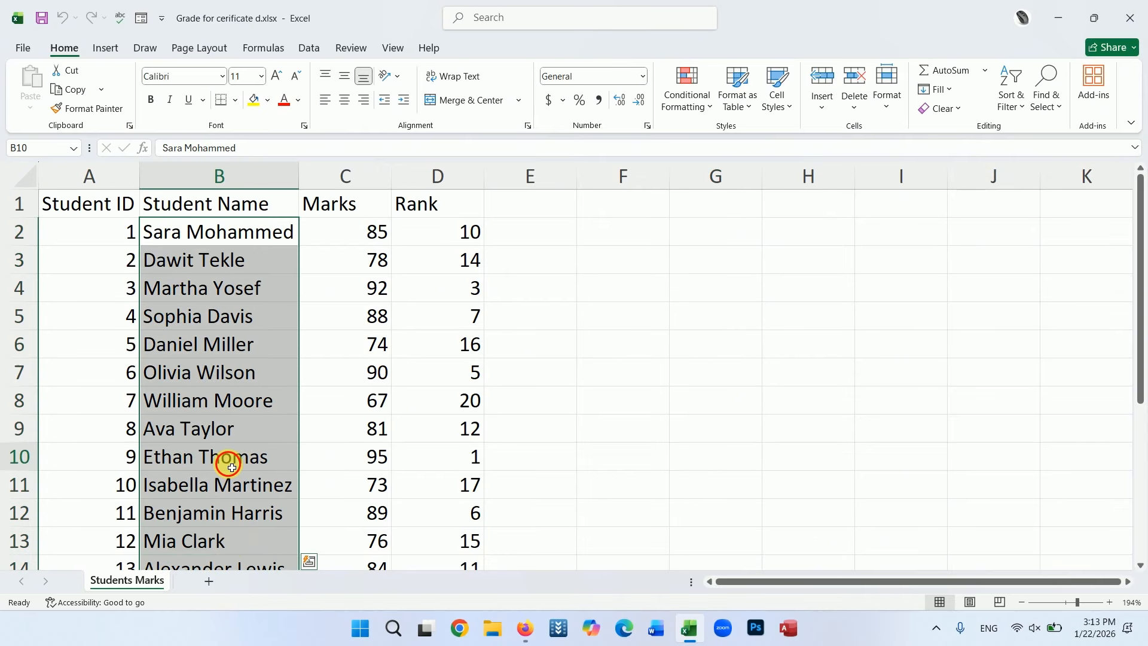
scroll(225, 353, down, 2)
scroll(226, 353, up, 2)
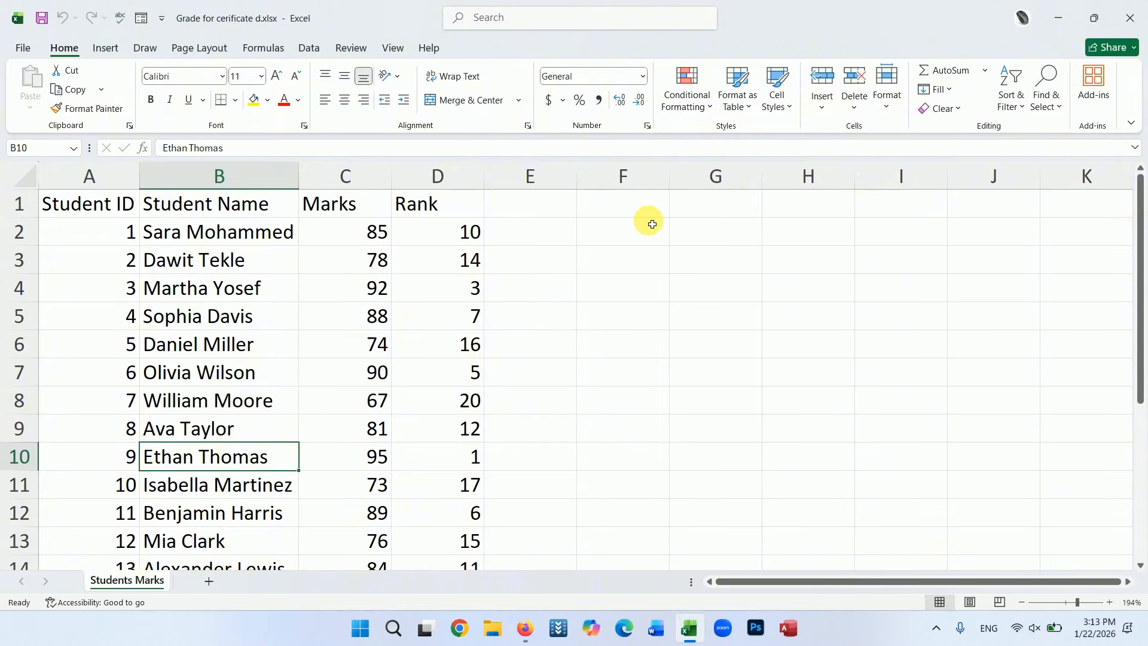
click(613, 293)
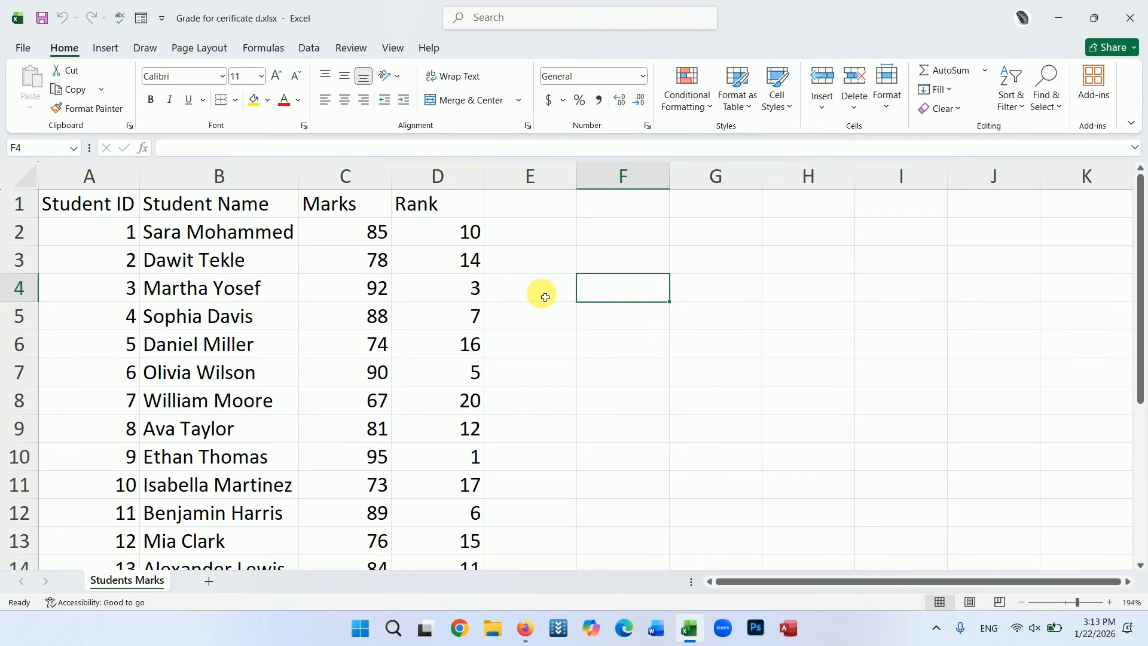
click(257, 183)
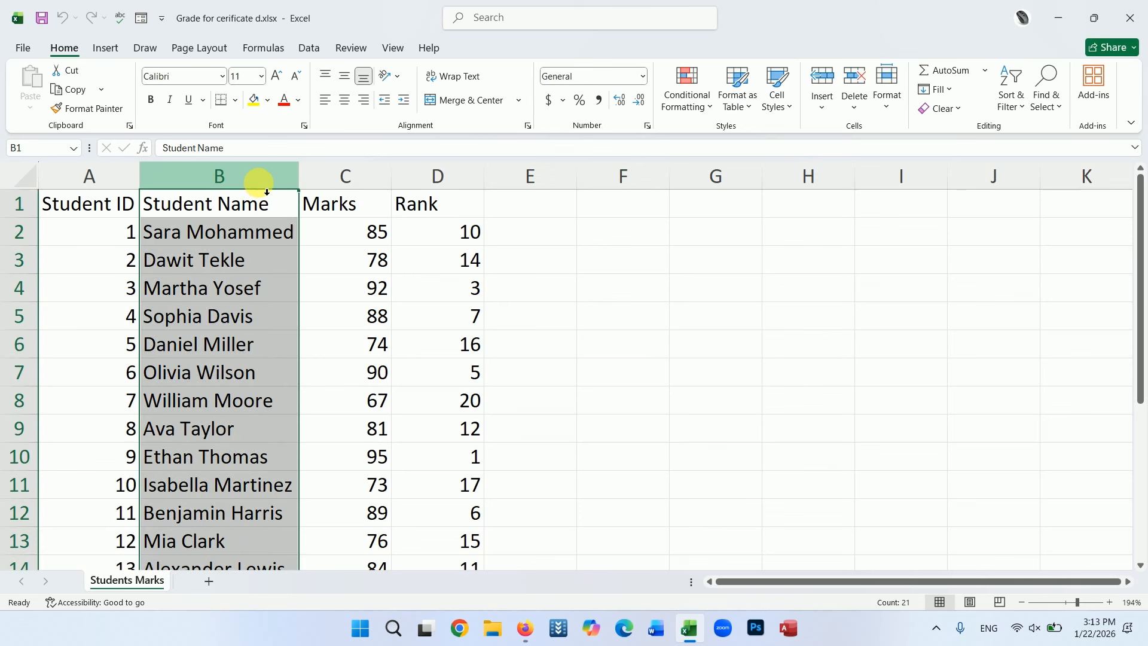
click(622, 353)
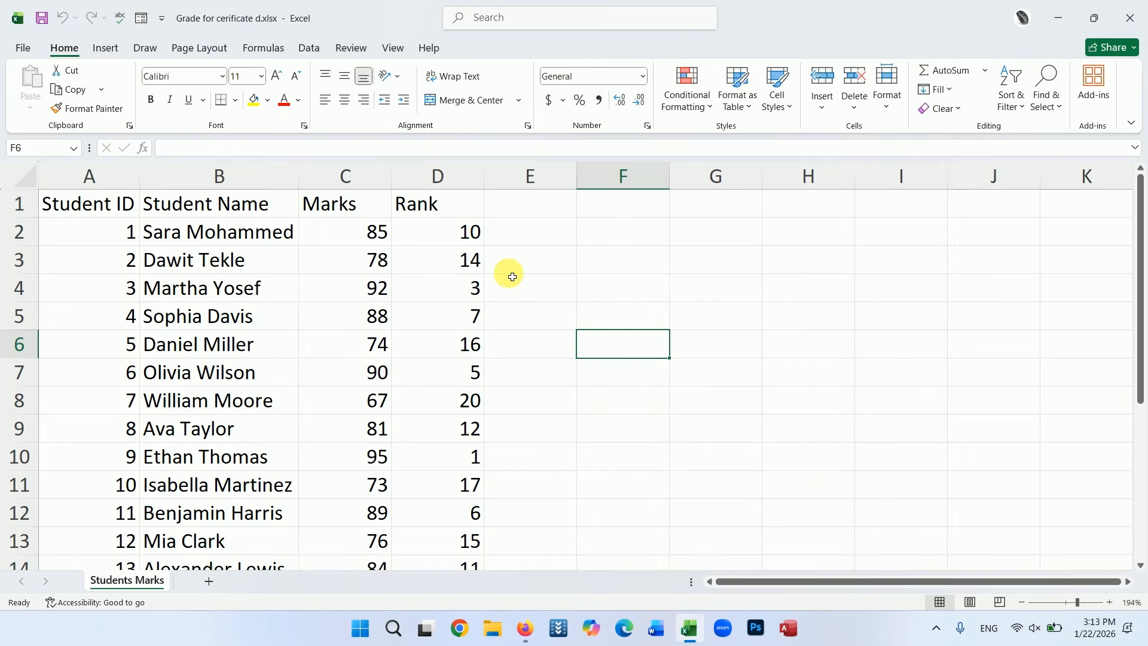
Step: Save the workbook to Downloads as Grade for cerificate d.xlsx in Excel Workbook format, replacing the existing file, and close Excel
click(24, 48)
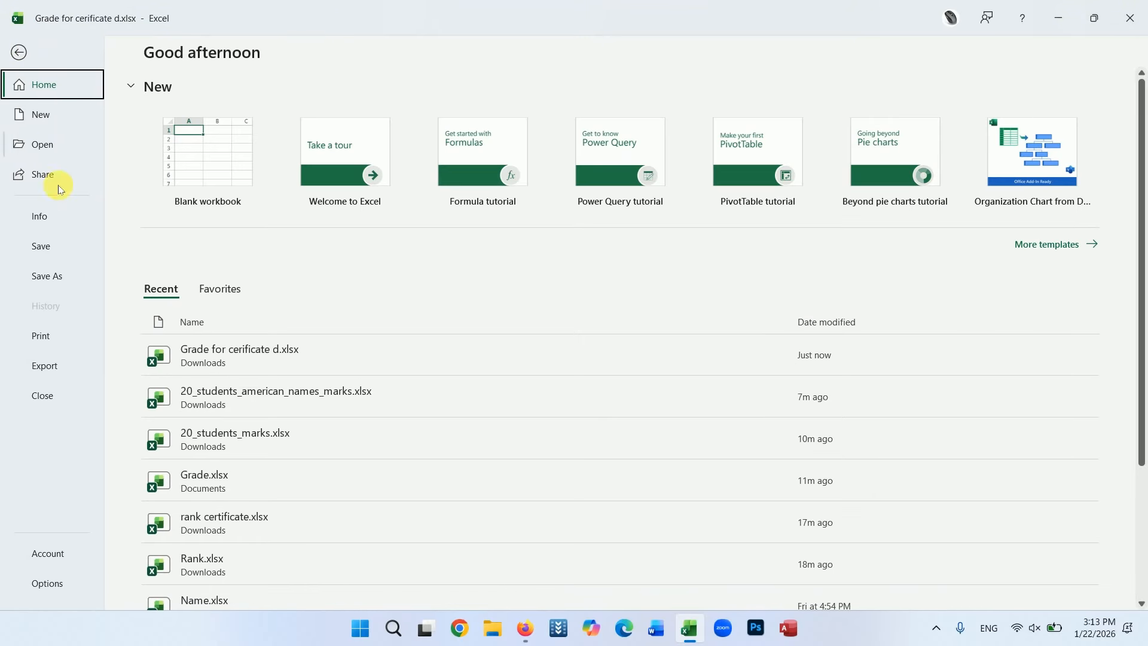
click(48, 276)
click(192, 324)
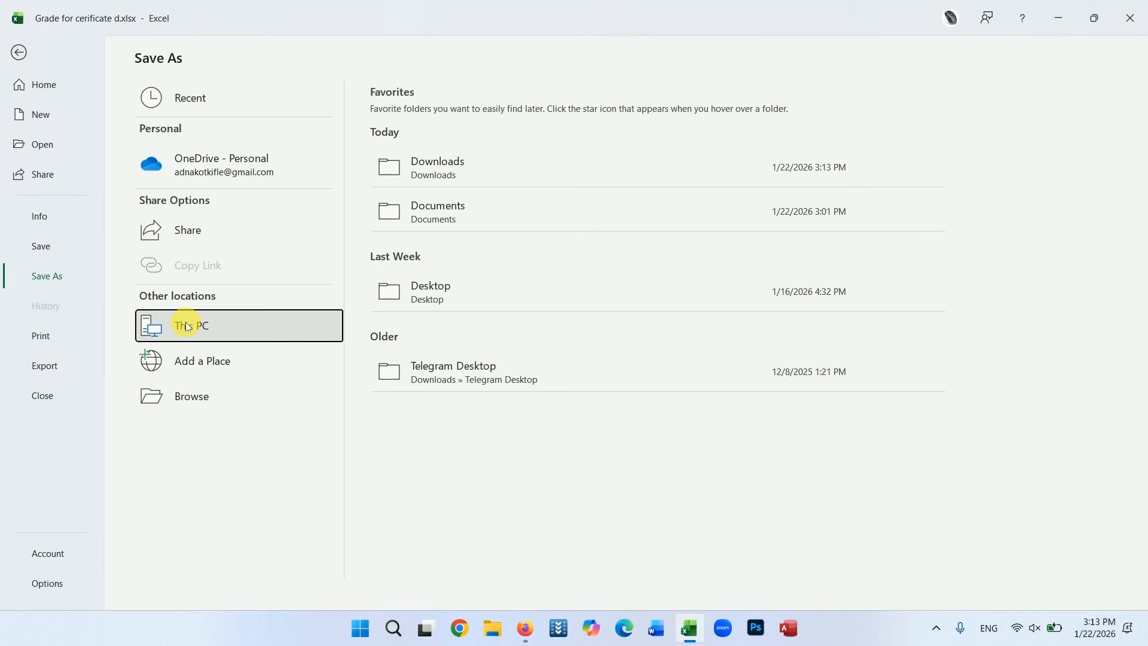
click(449, 169)
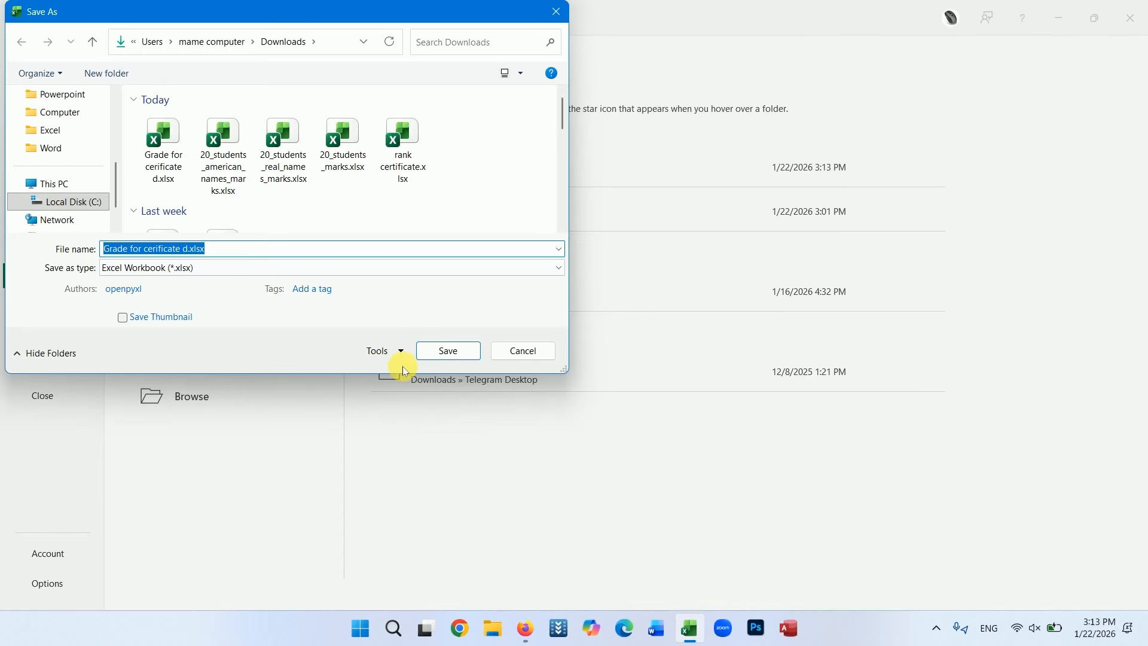
click(449, 353)
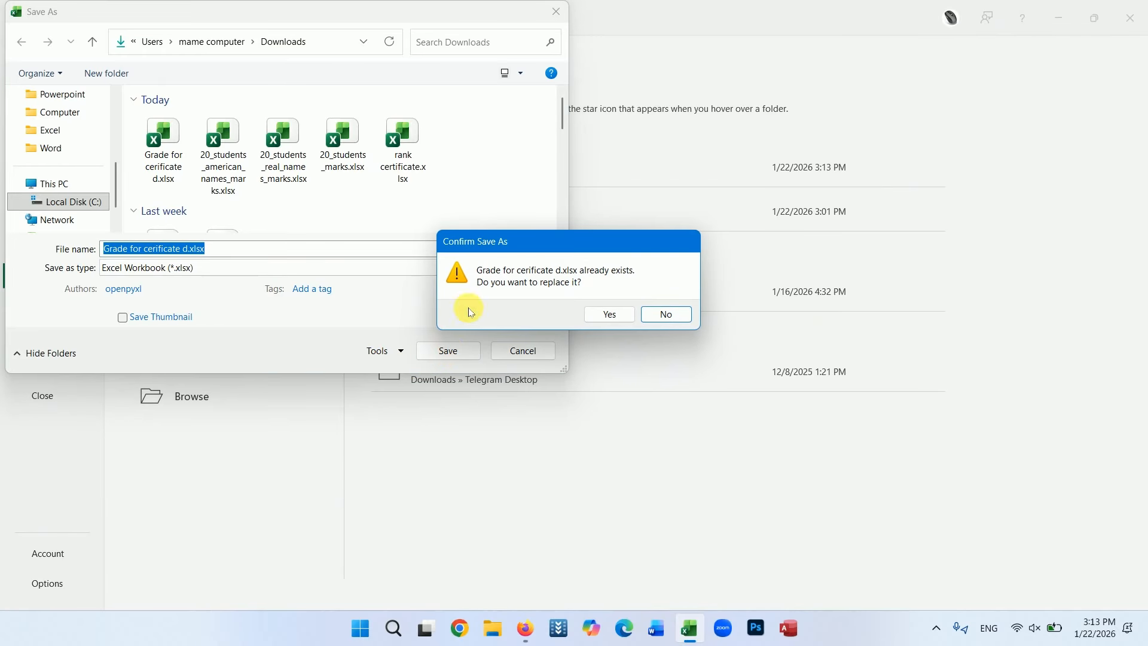
click(606, 316)
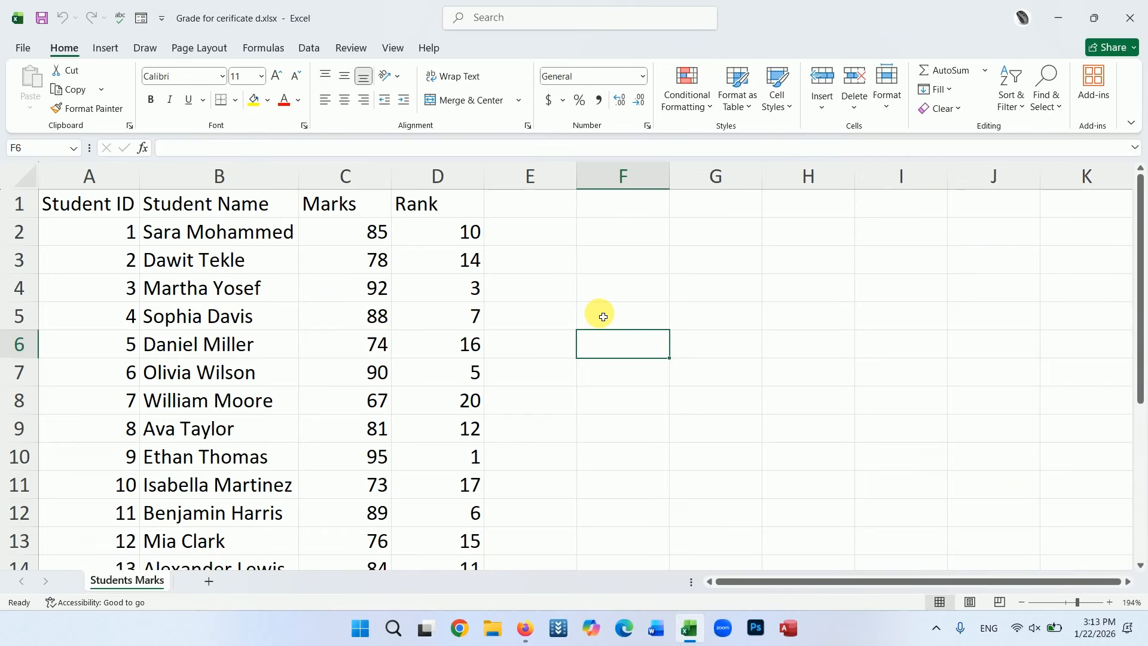
click(535, 270)
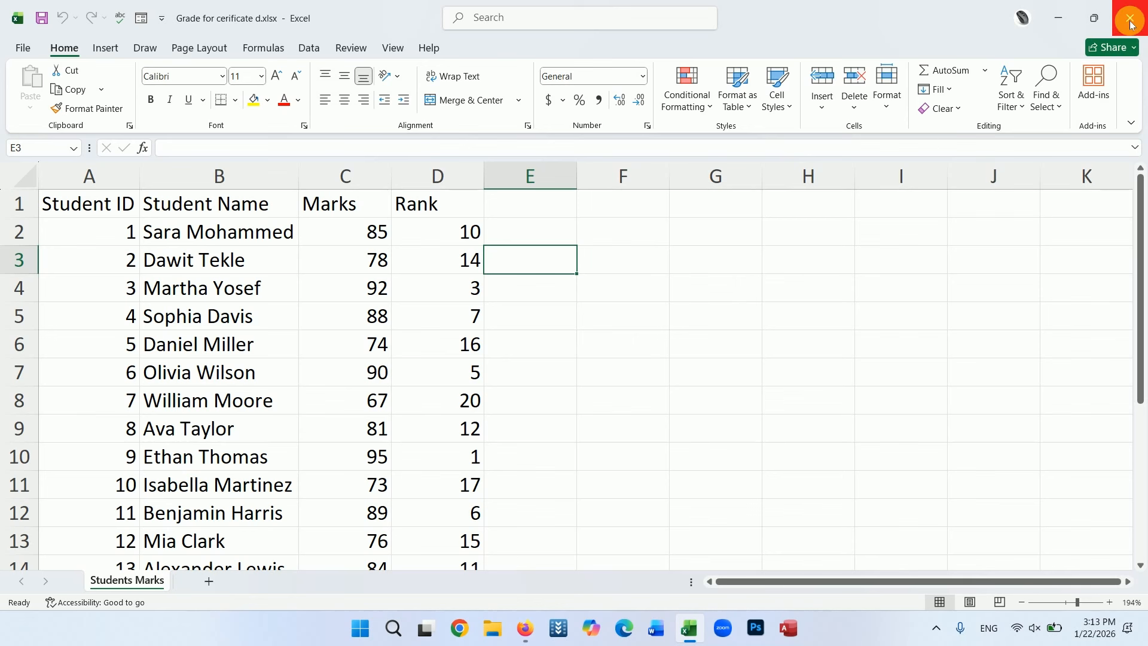
click(1130, 23)
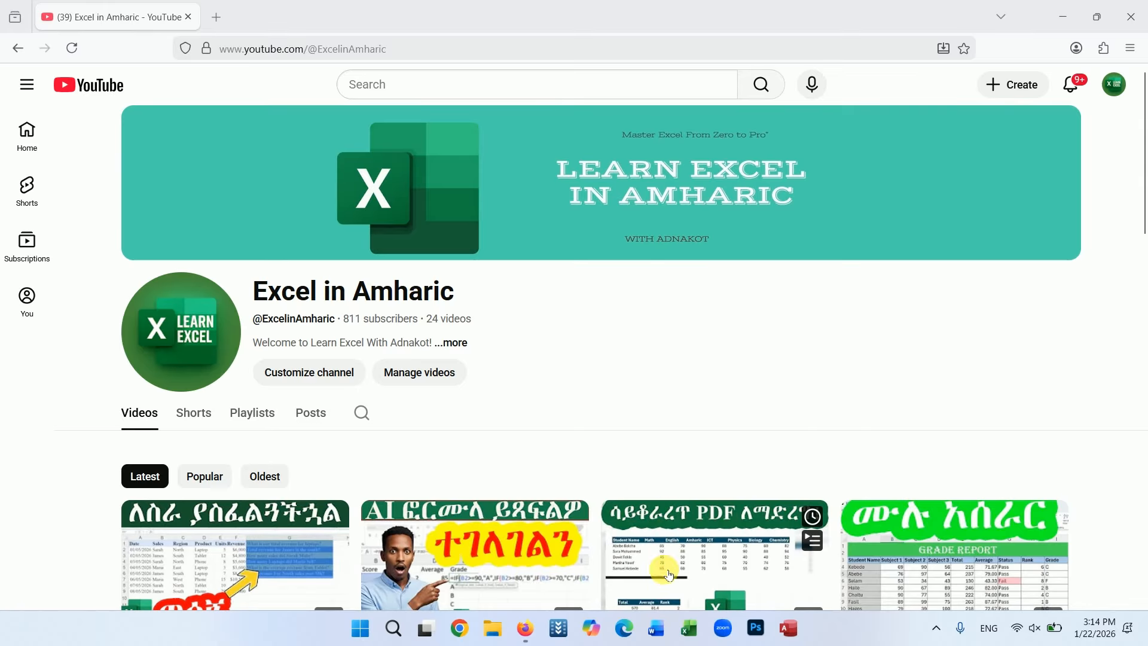
Step: Switch to Word and create a blank document, enlarging its page view
click(659, 635)
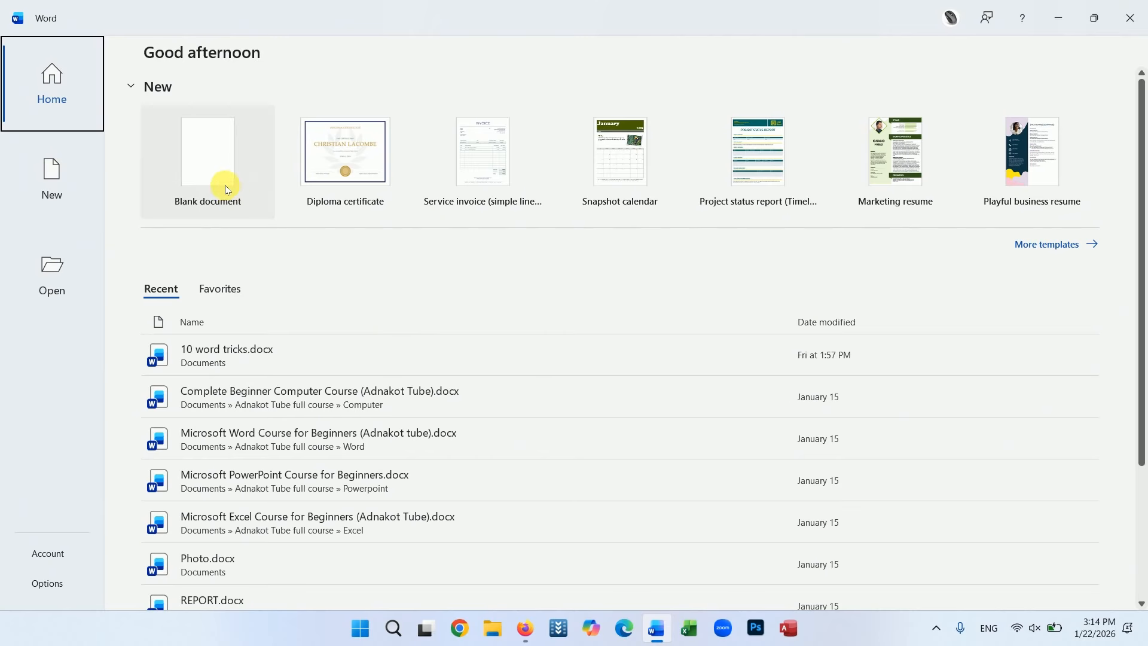
click(220, 179)
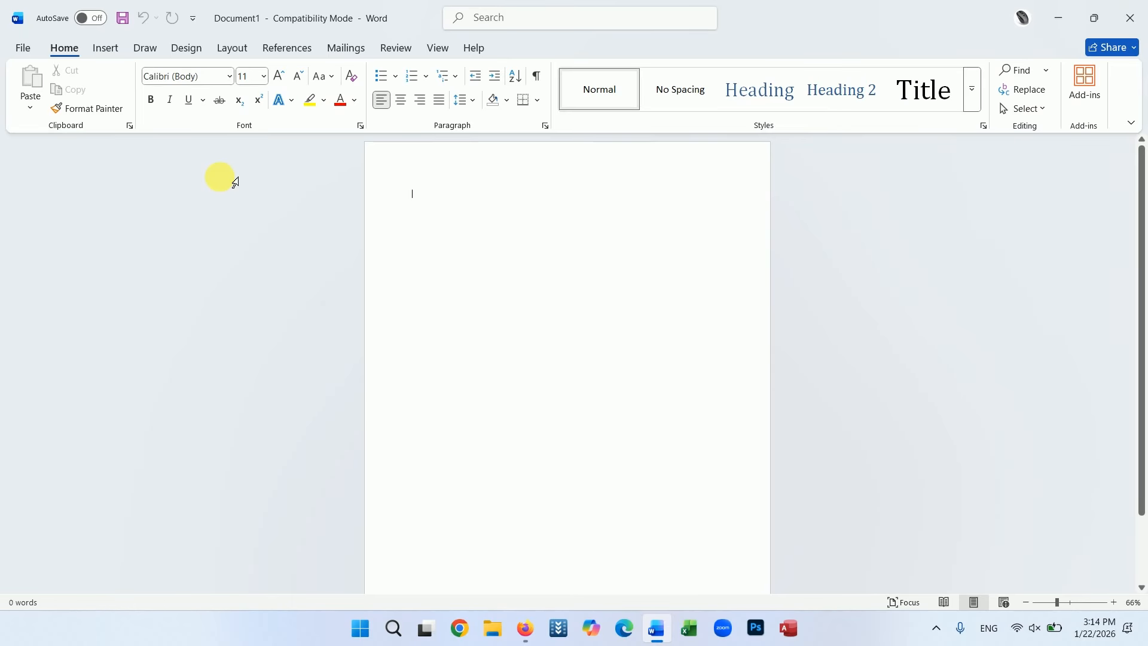
click(1069, 601)
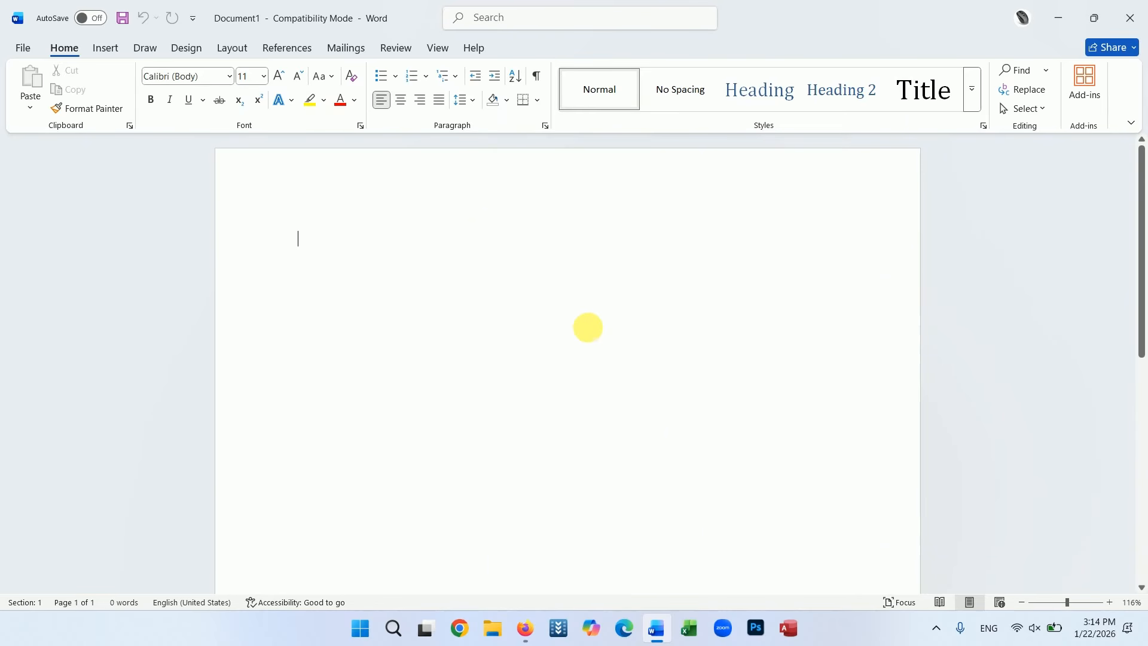
Step: Search the online document templates for "certificate"
click(24, 49)
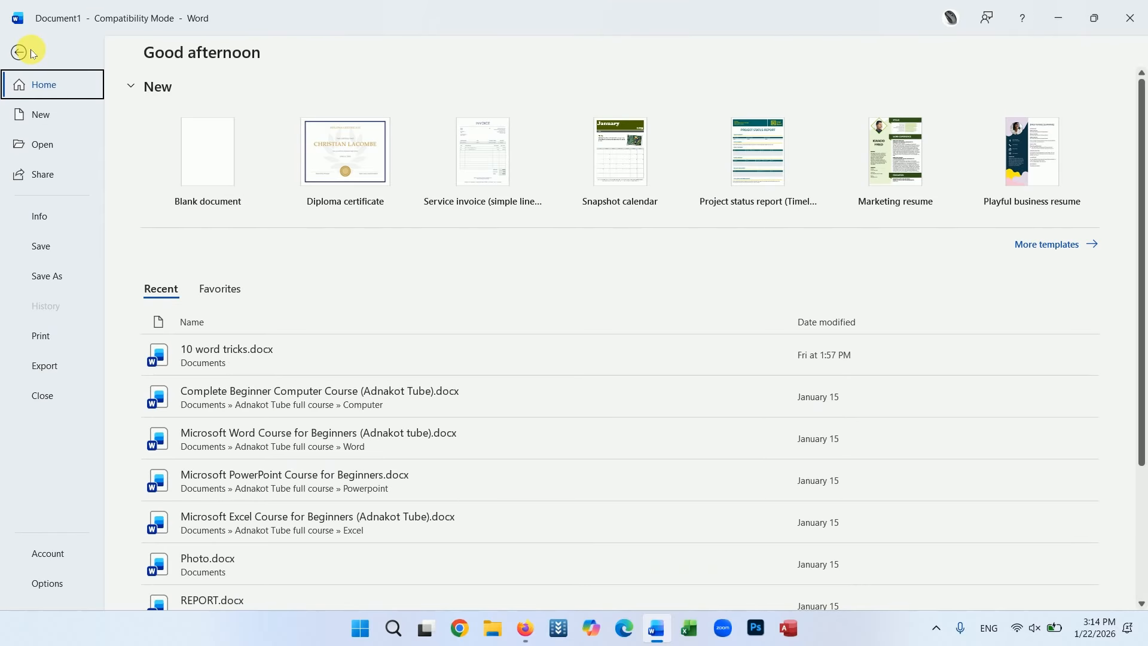
click(42, 116)
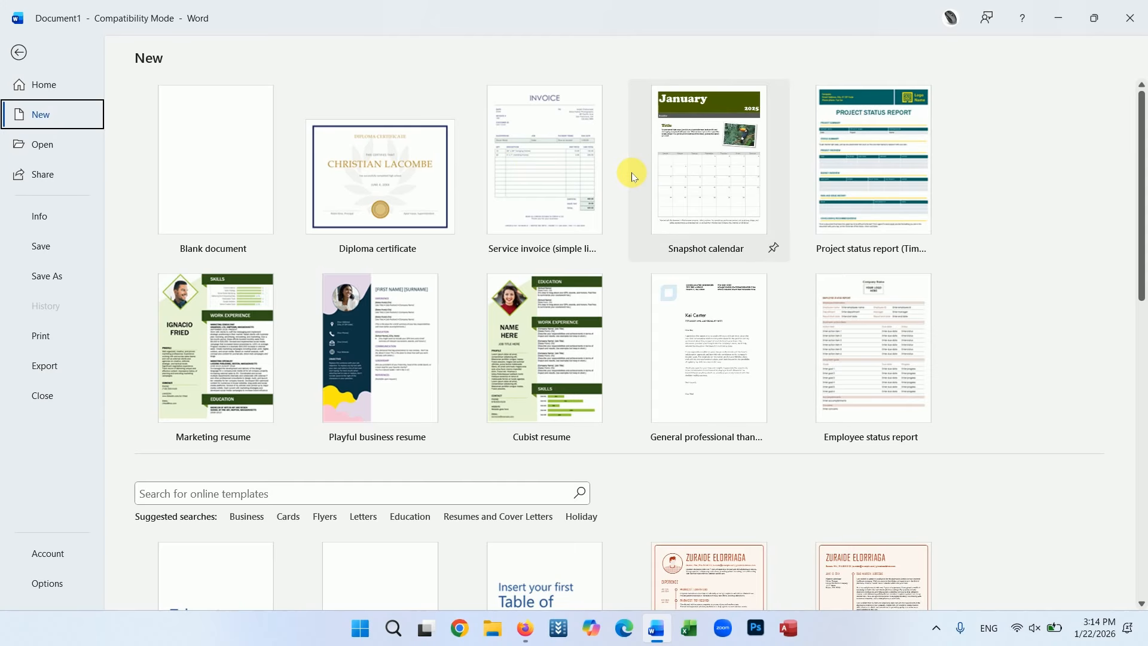
click(53, 84)
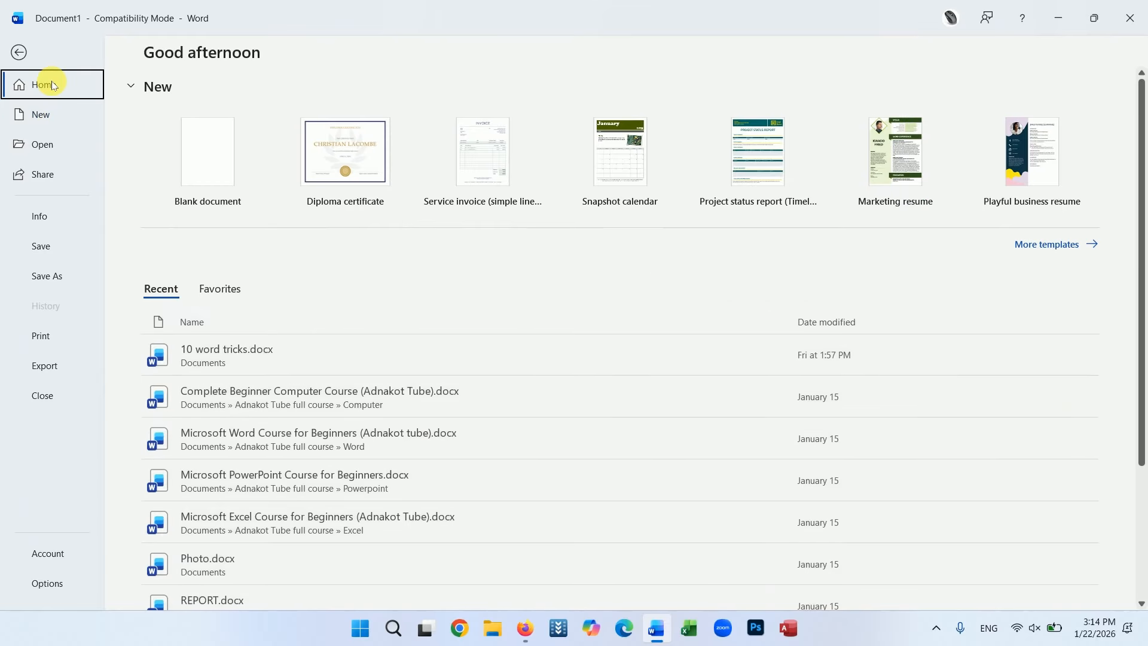
click(1022, 246)
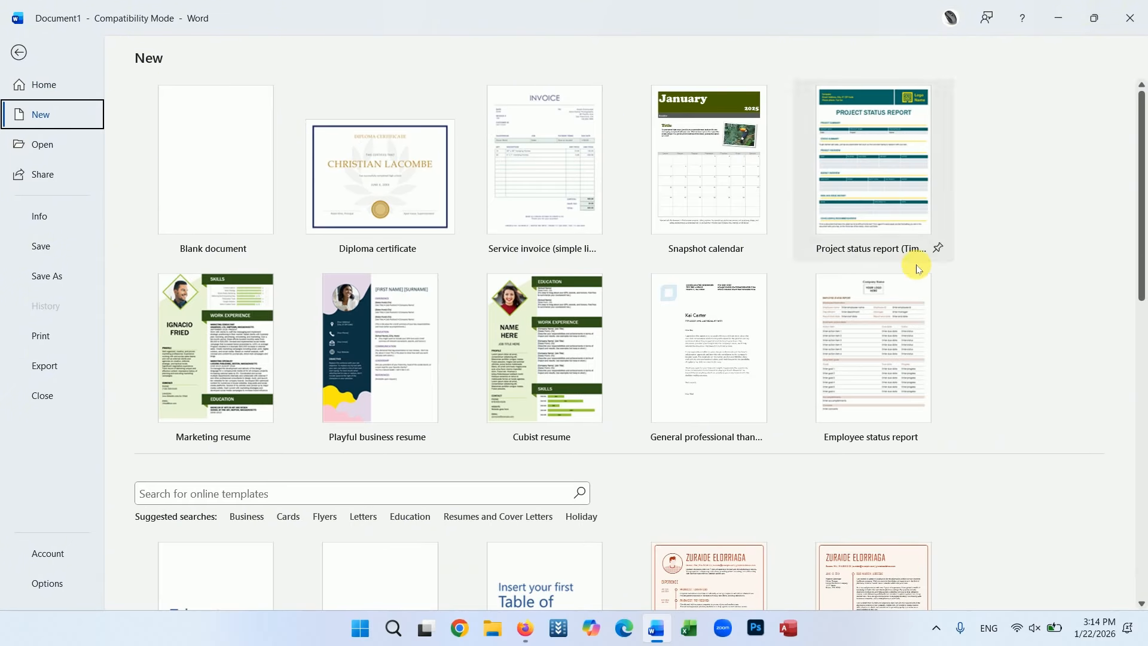
scroll(840, 263, down, 3)
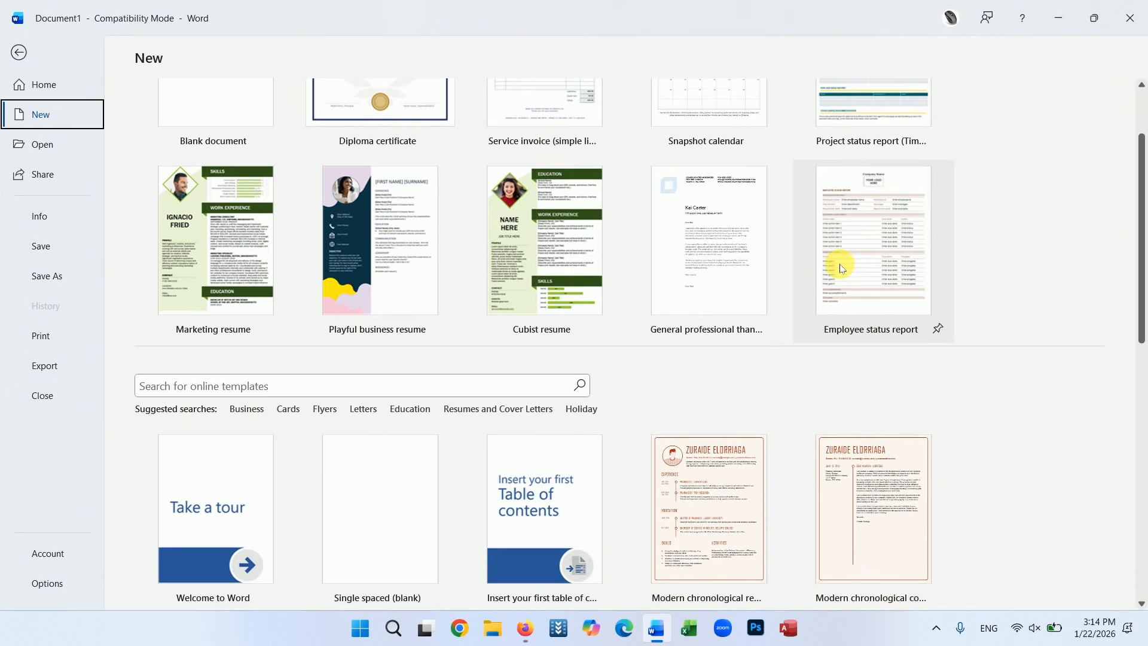
scroll(840, 267, down, 2)
scroll(840, 274, down, 1)
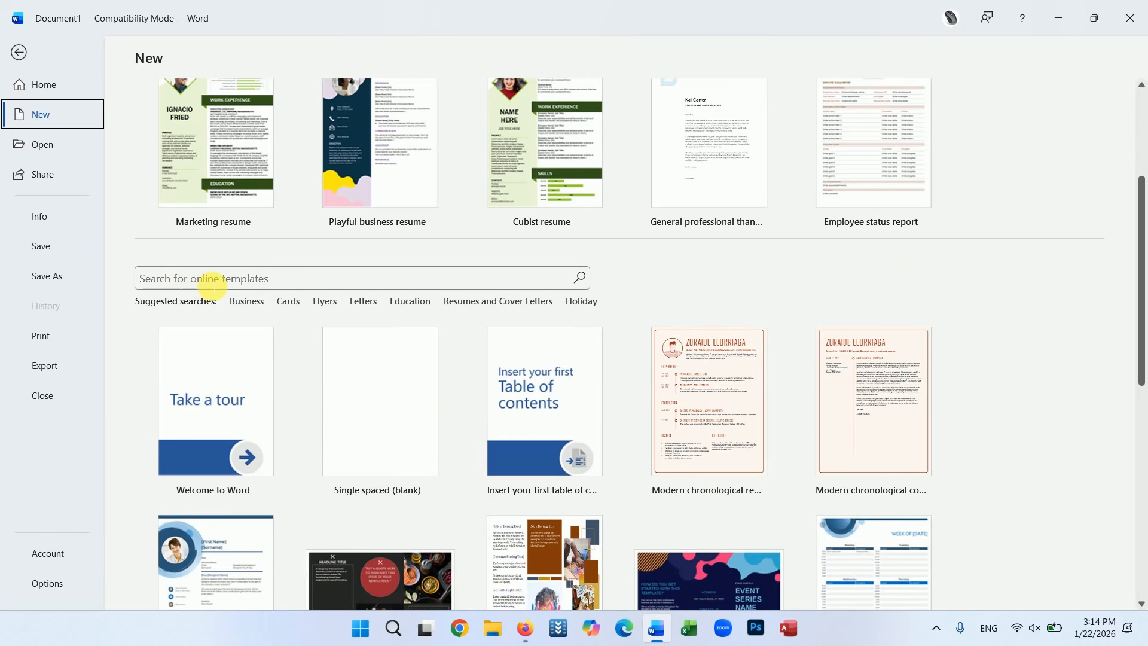
click(220, 279)
text(c)
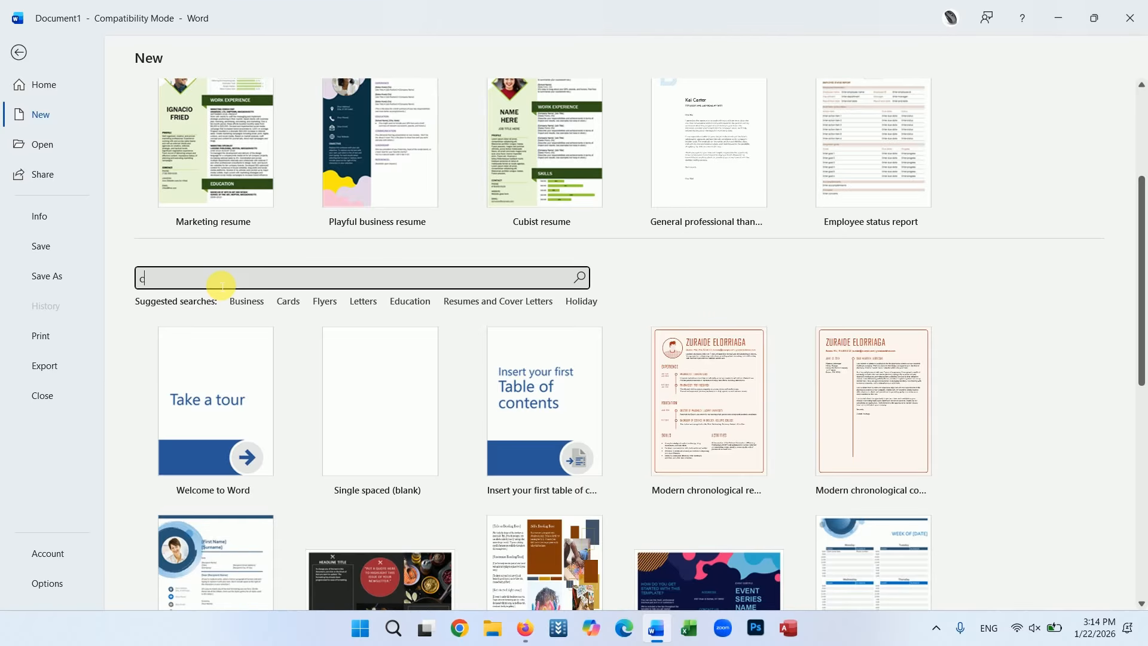
text(ertificate)
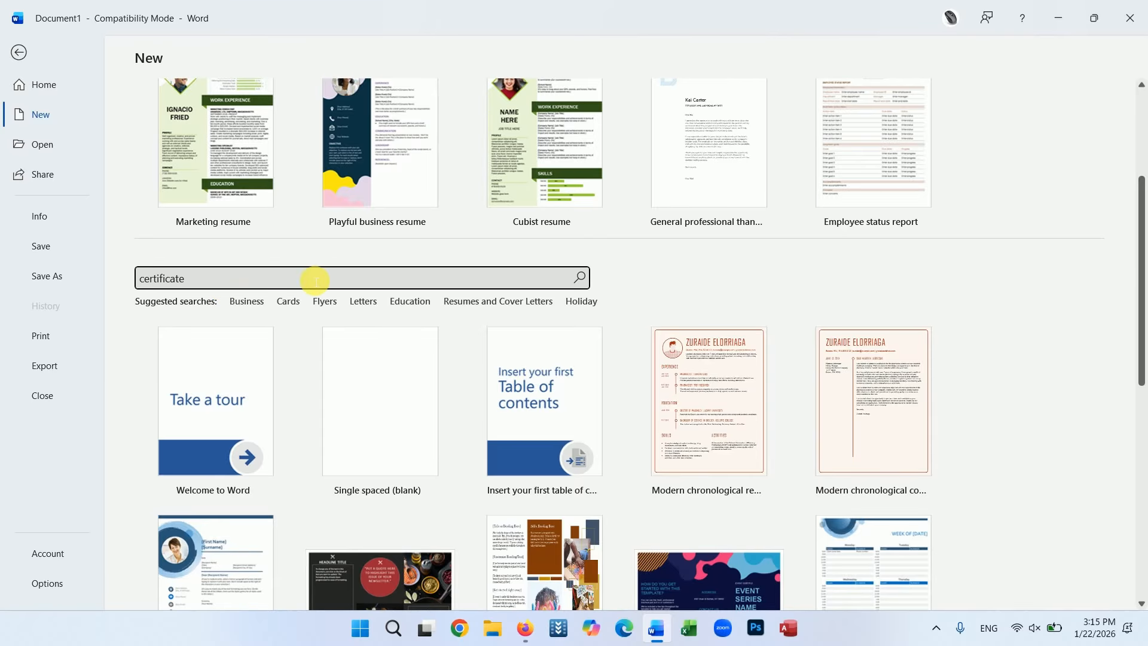
click(577, 282)
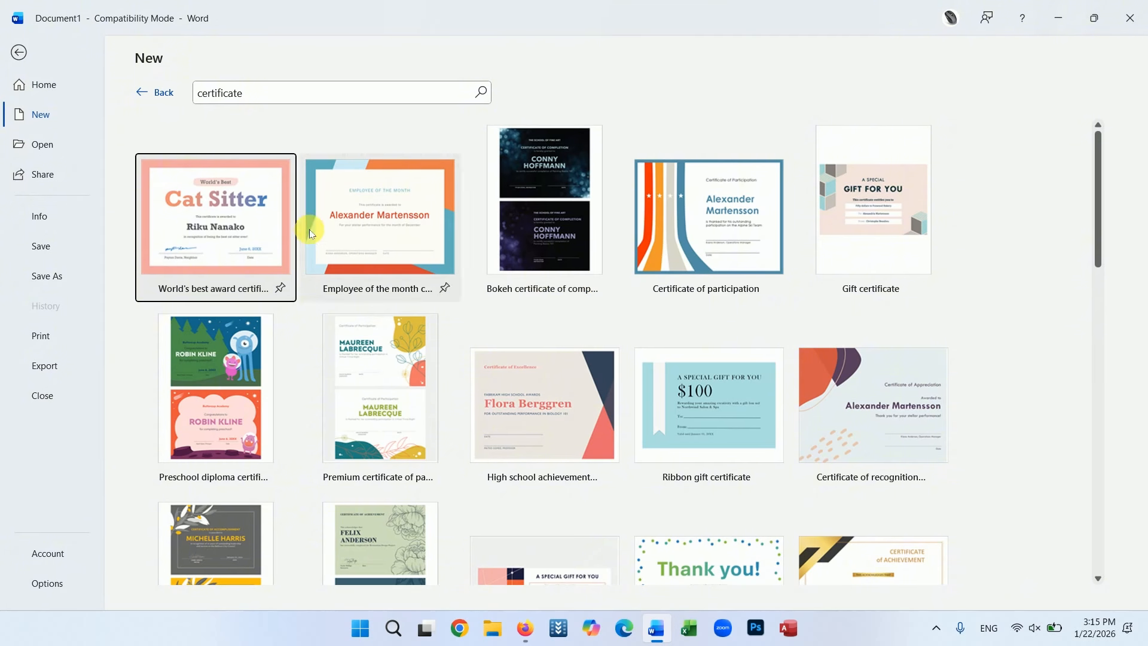
Step: Examine the certificate templates offered by the search and locate the Diploma certificate design
scroll(833, 290, down, 2)
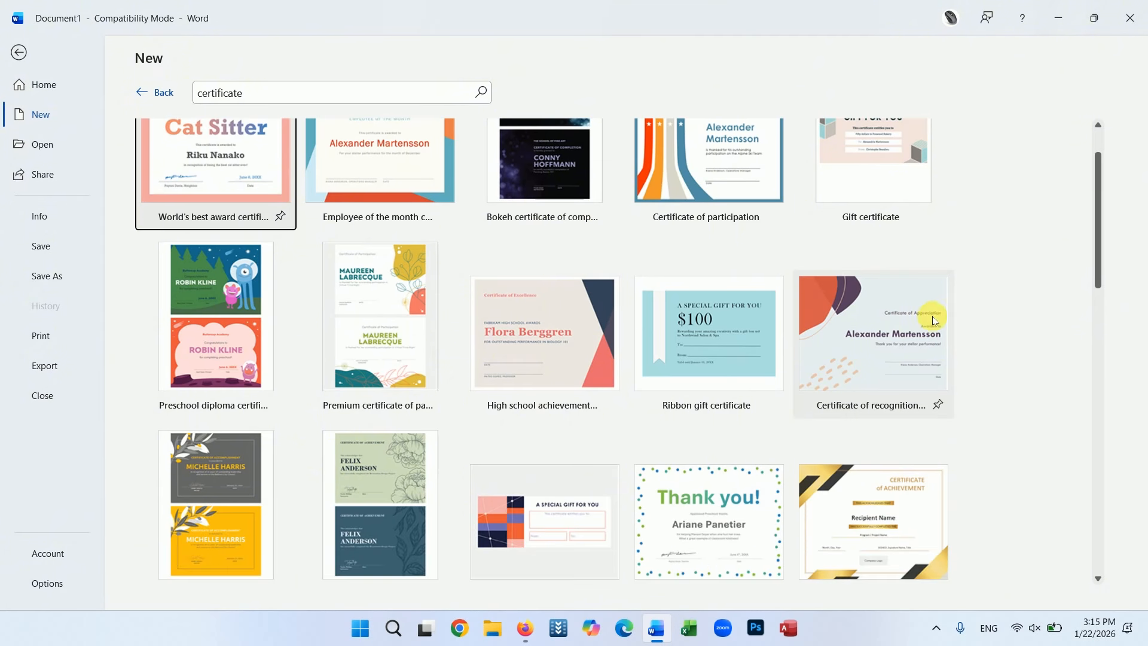
scroll(1014, 317, down, 3)
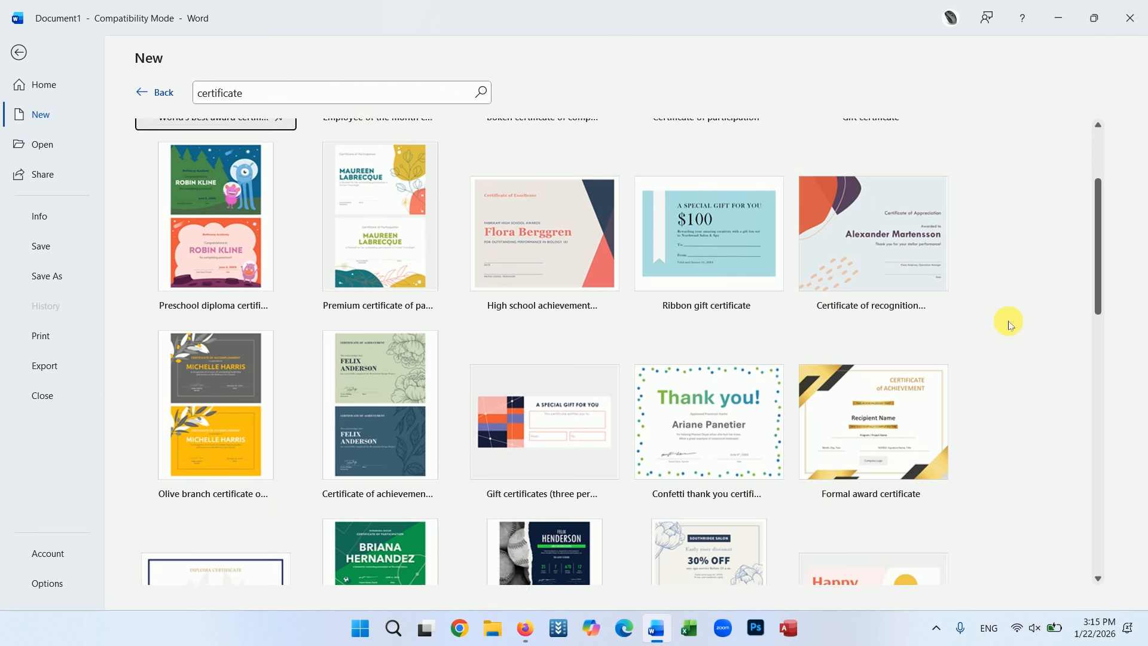
scroll(782, 324, down, 5)
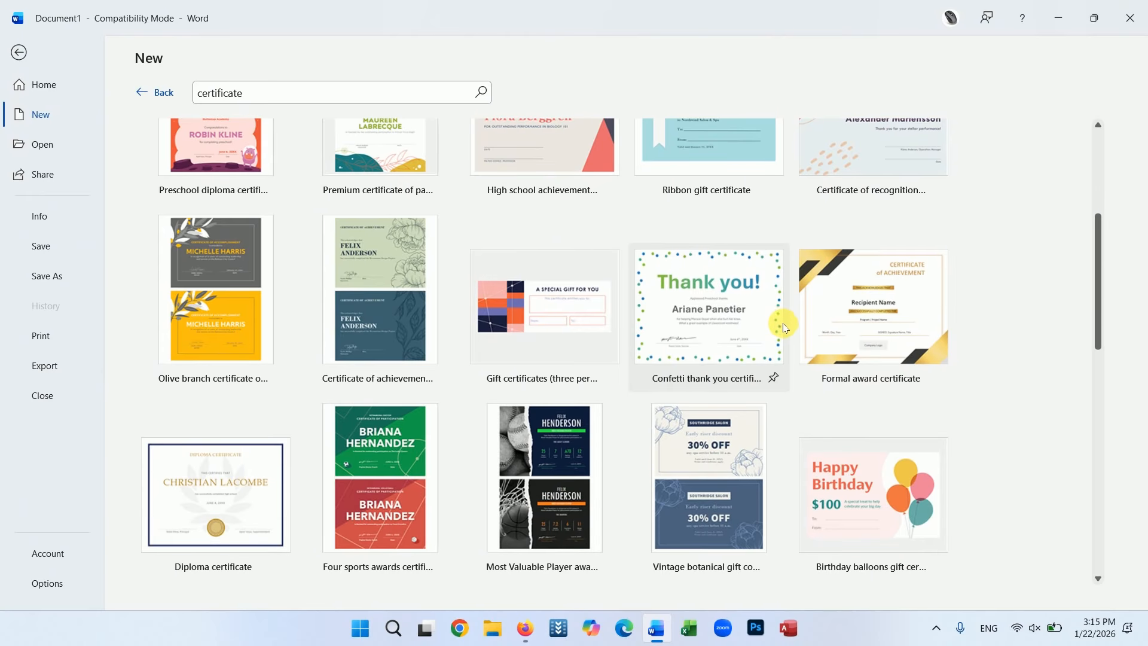
scroll(784, 325, down, 2)
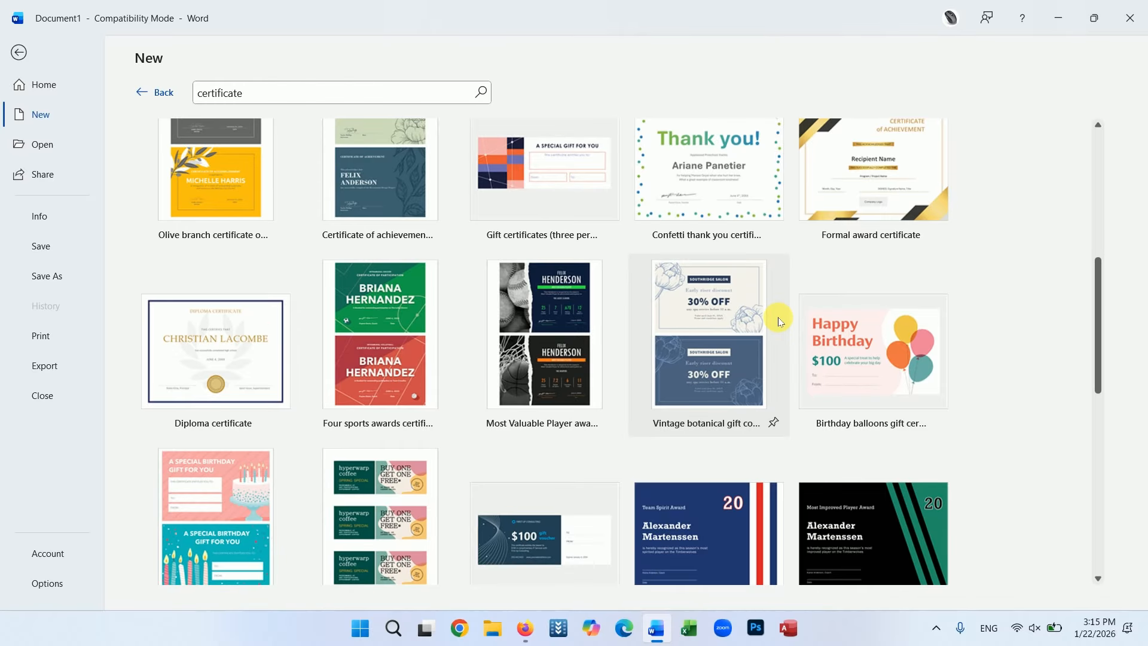
scroll(781, 321, down, 6)
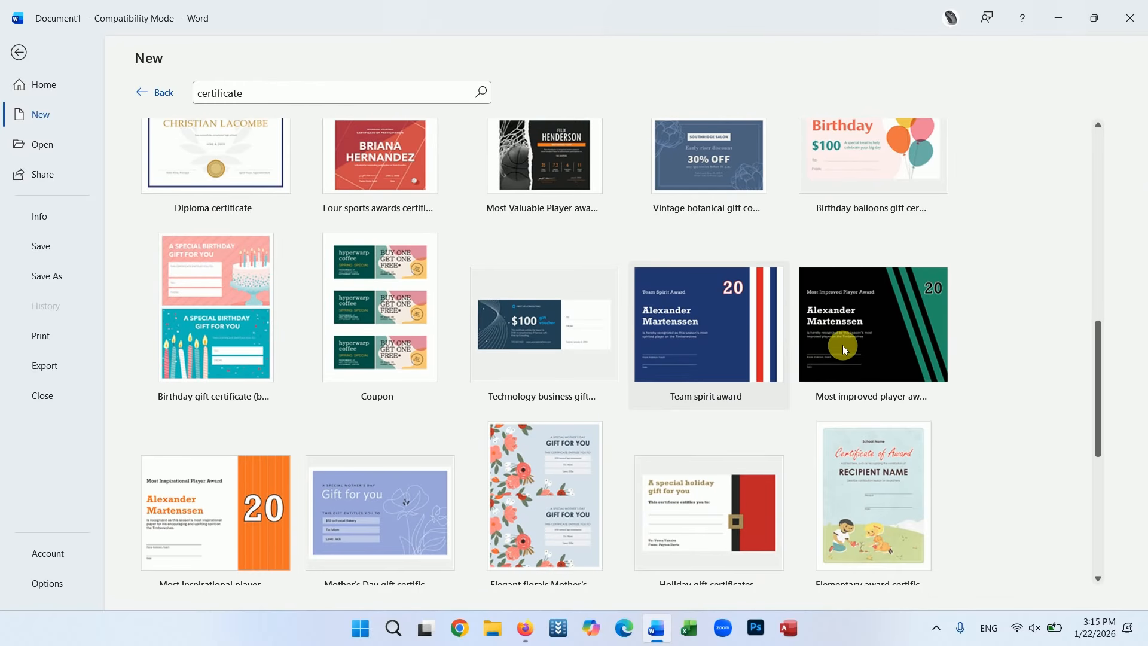
scroll(844, 349, down, 8)
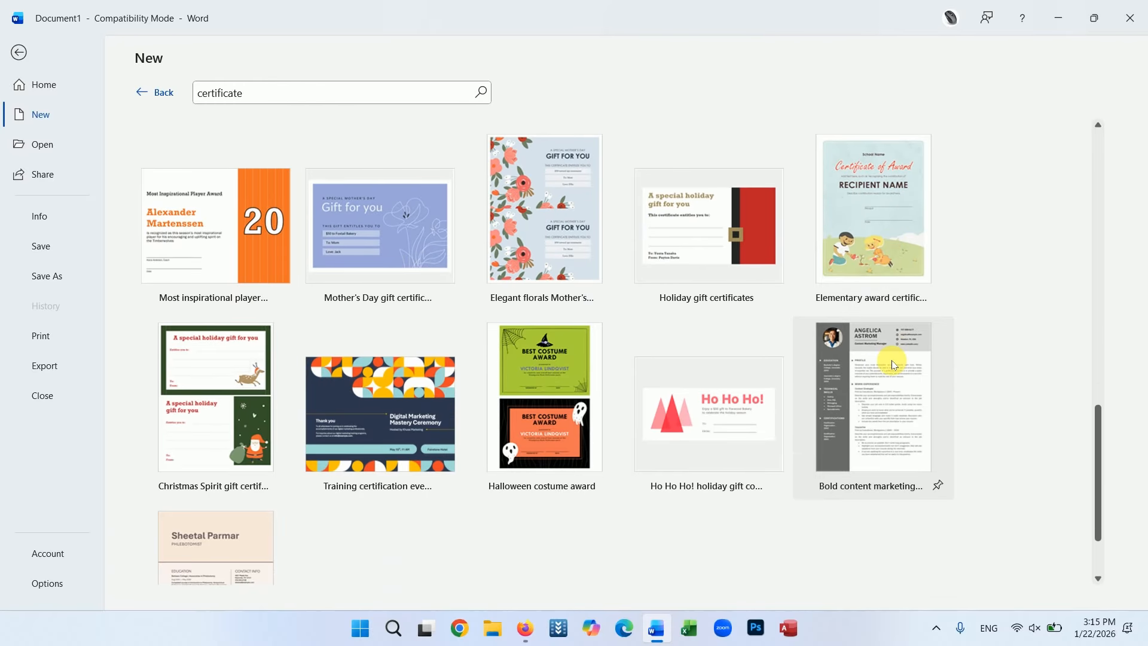
scroll(893, 364, down, 3)
scroll(836, 380, up, 3)
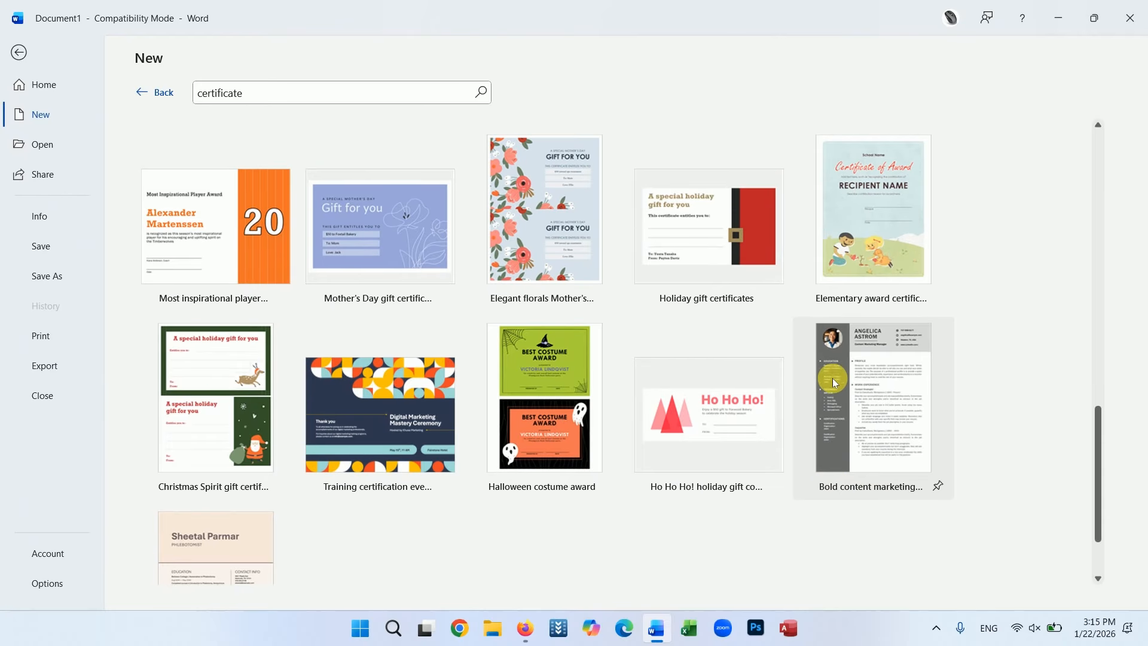
scroll(835, 380, up, 6)
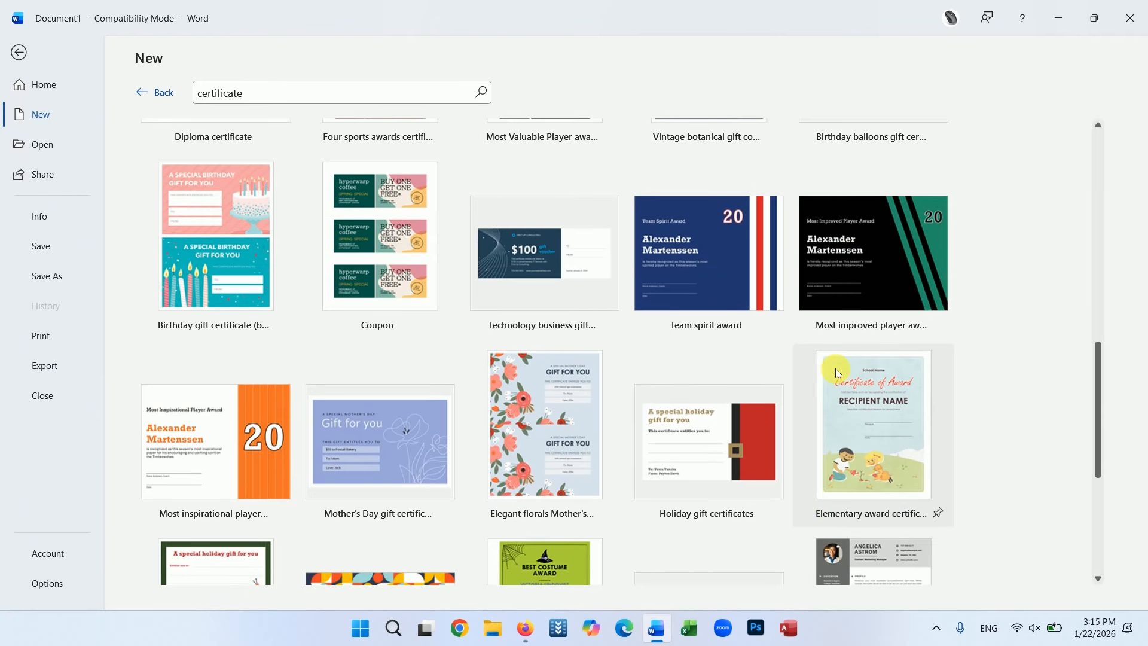
scroll(838, 374, up, 6)
scroll(837, 374, up, 2)
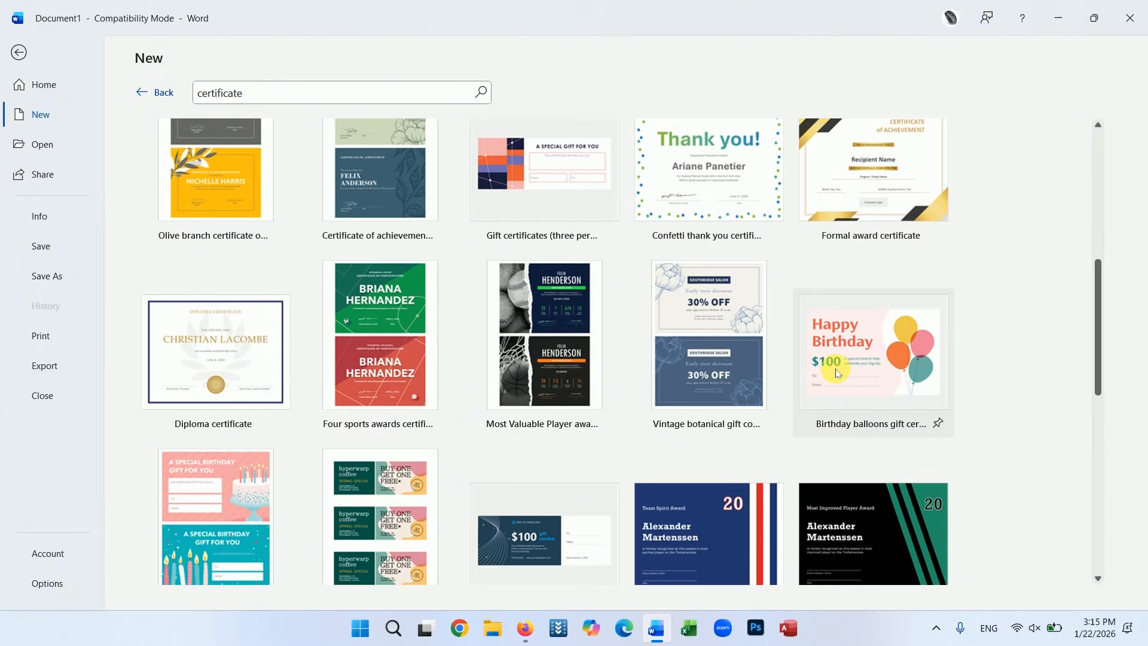
scroll(838, 373, up, 1)
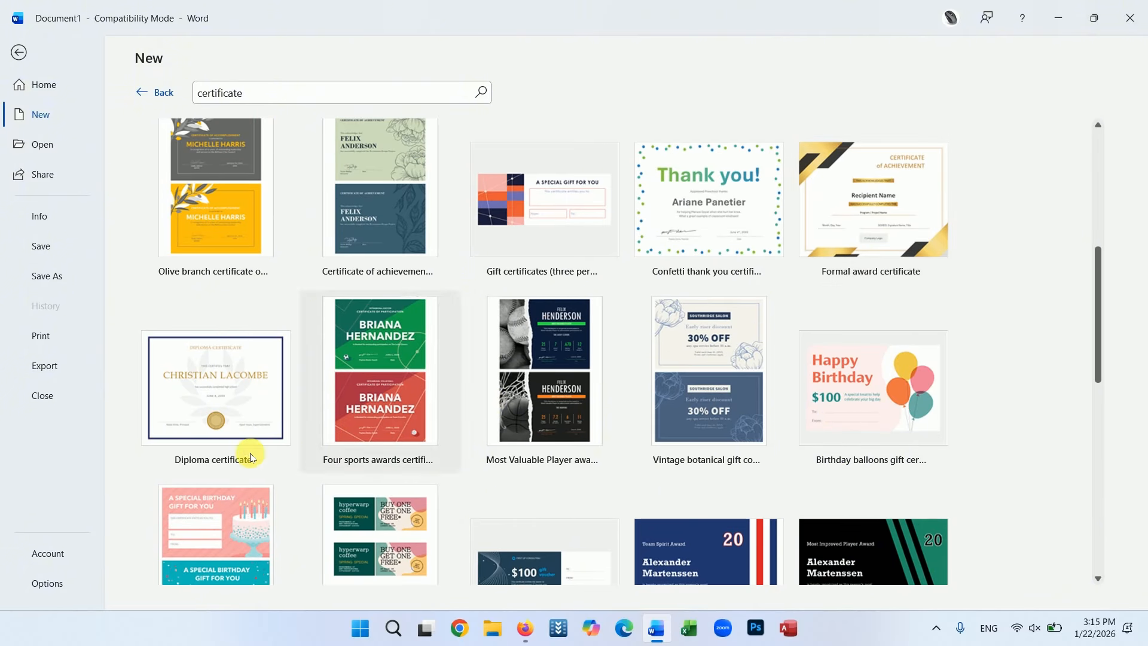
Step: Create a document from the Diploma certificate template and set its page view to 75%
click(227, 383)
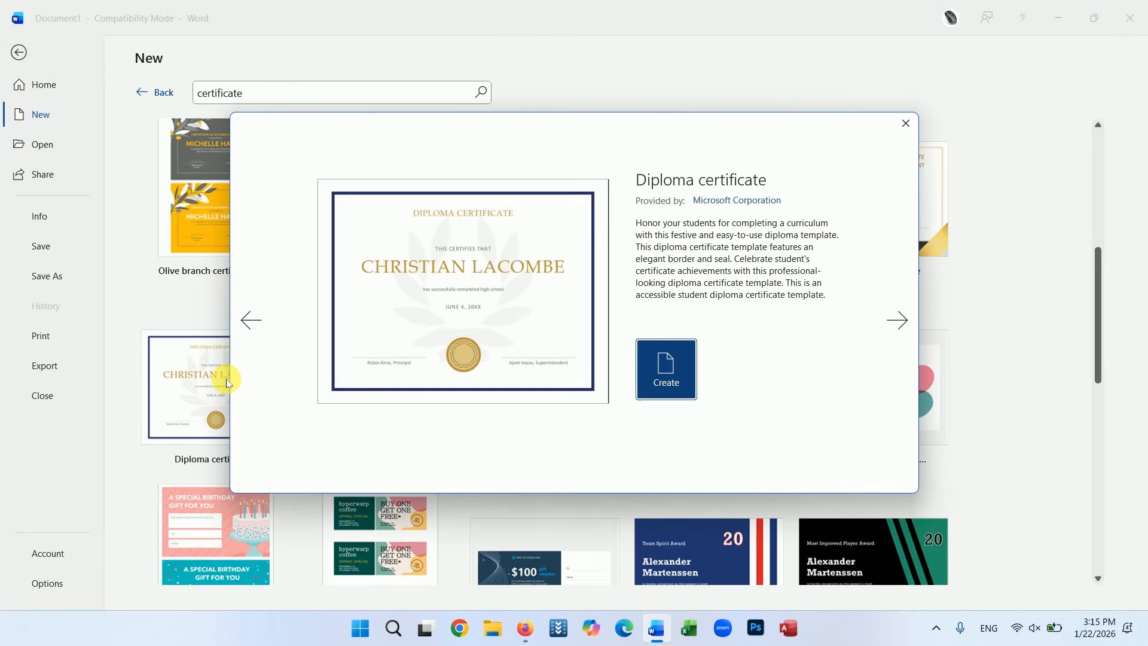
click(668, 361)
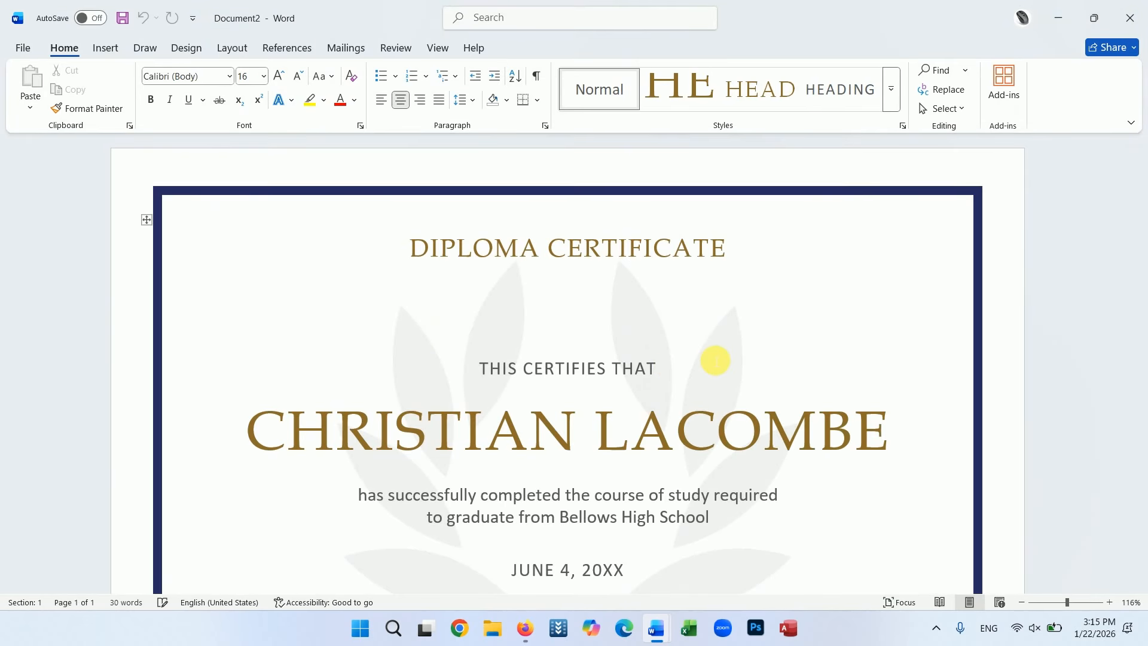
drag(1066, 602, 1054, 605)
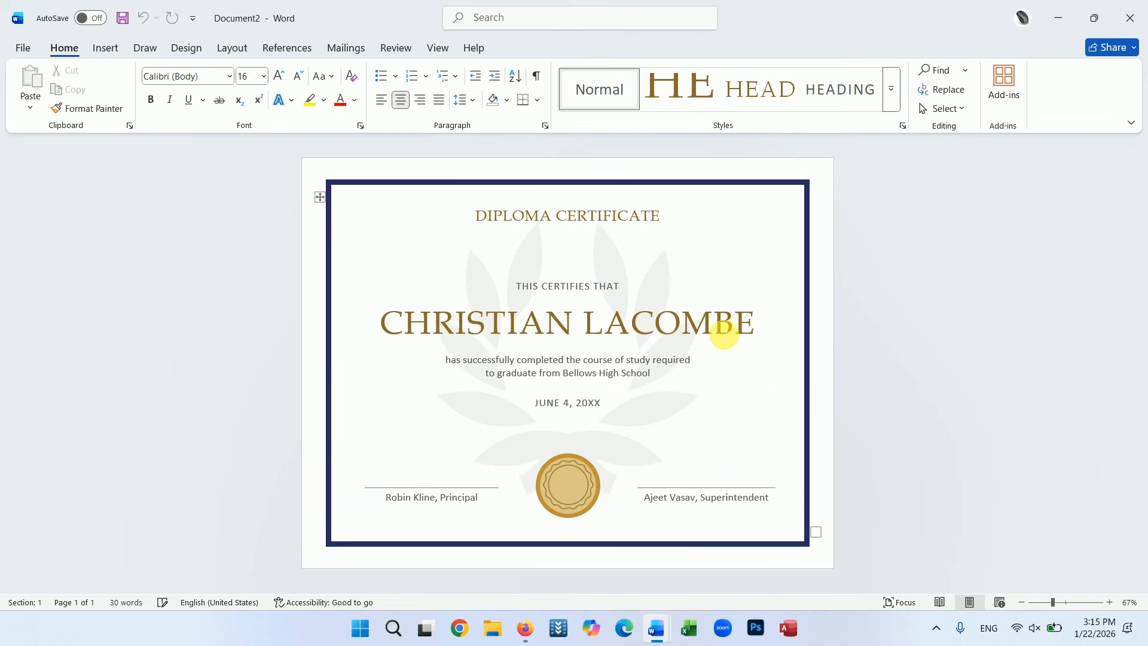
click(1056, 606)
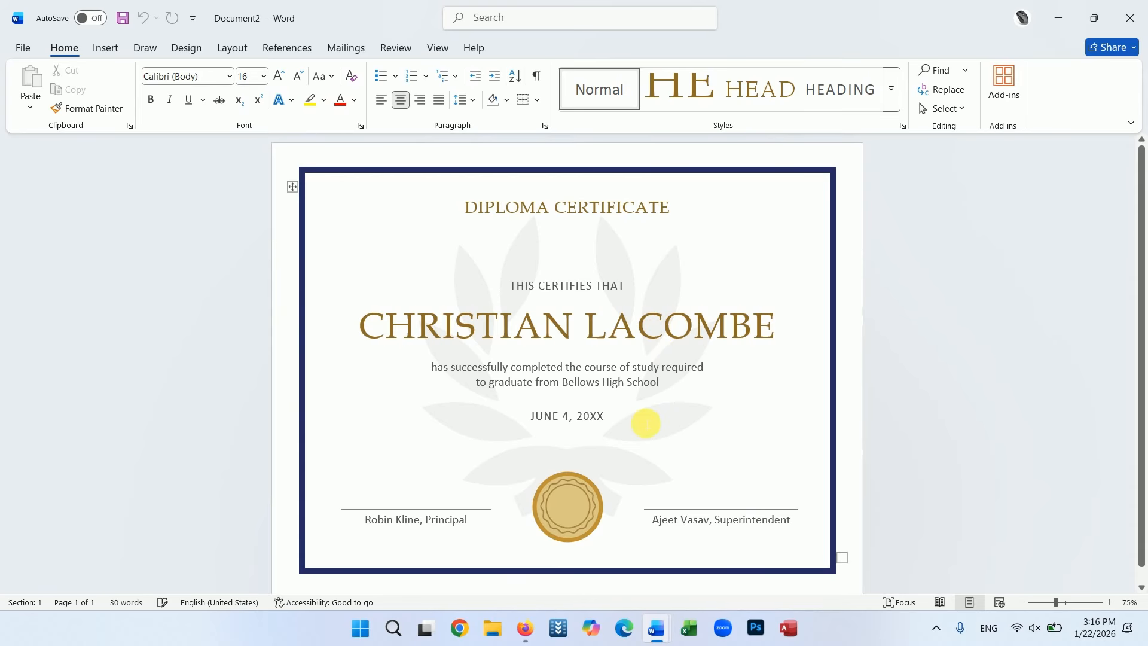
Step: Replace the date line beneath the graduation text with June 22/2026
triple_click(646, 422)
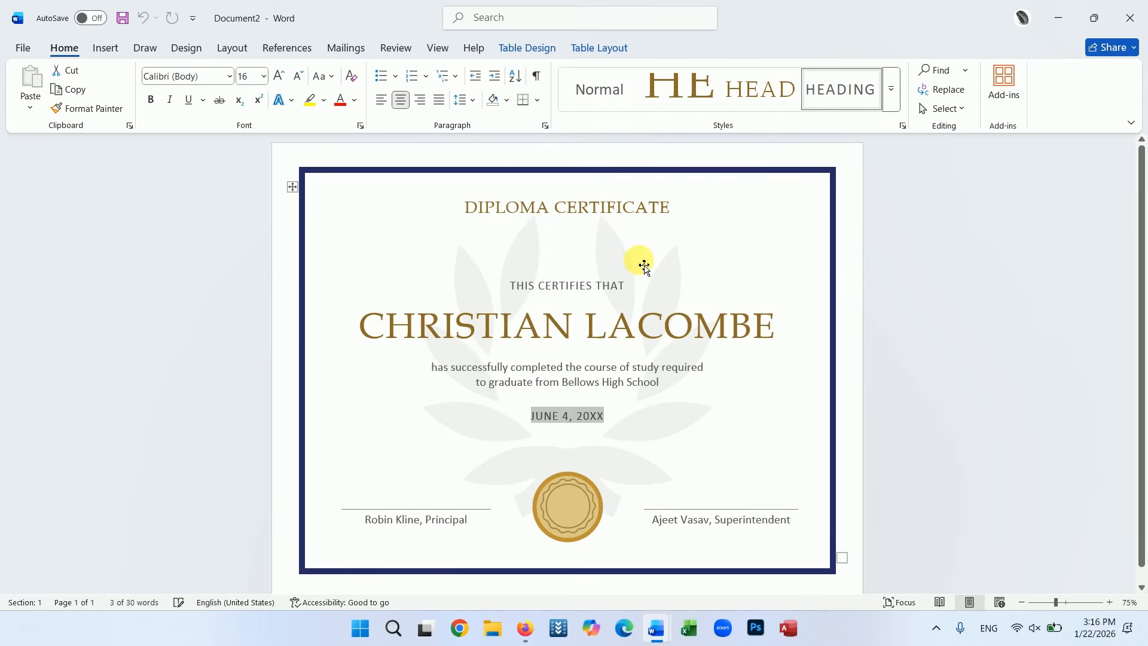
triple_click(574, 218)
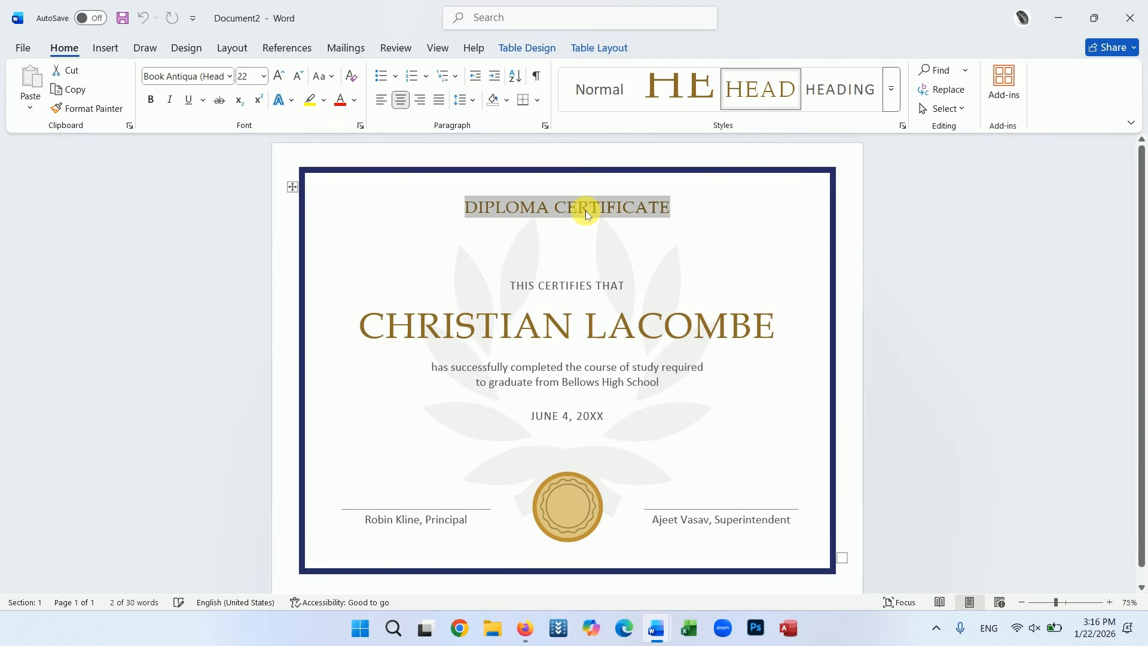
click(567, 288)
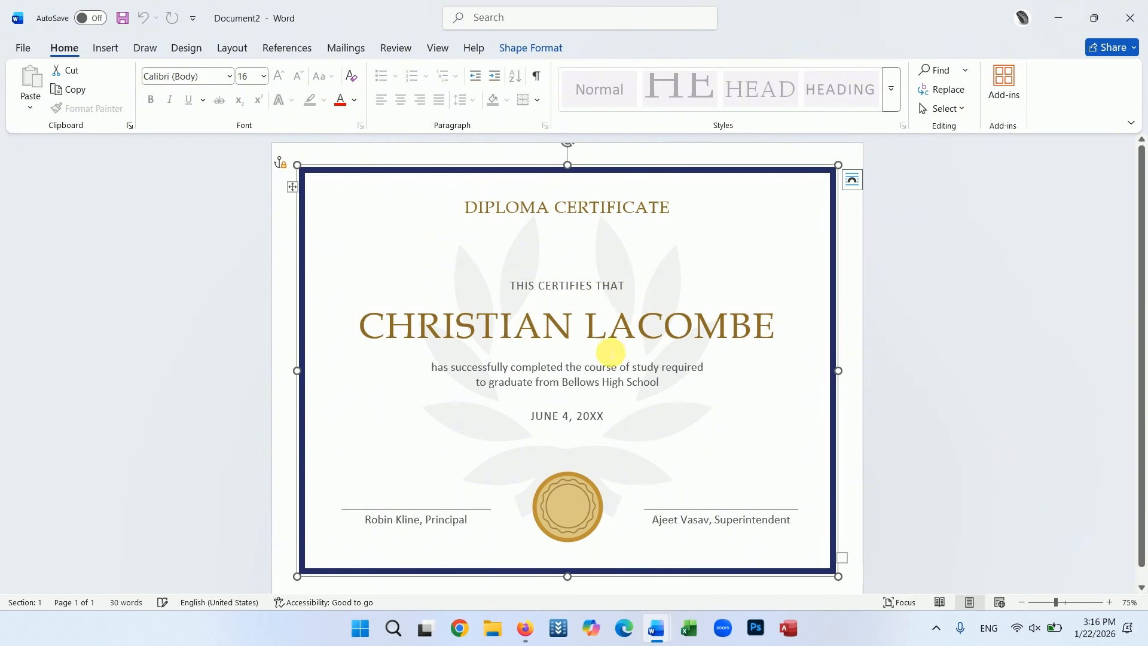
triple_click(527, 383)
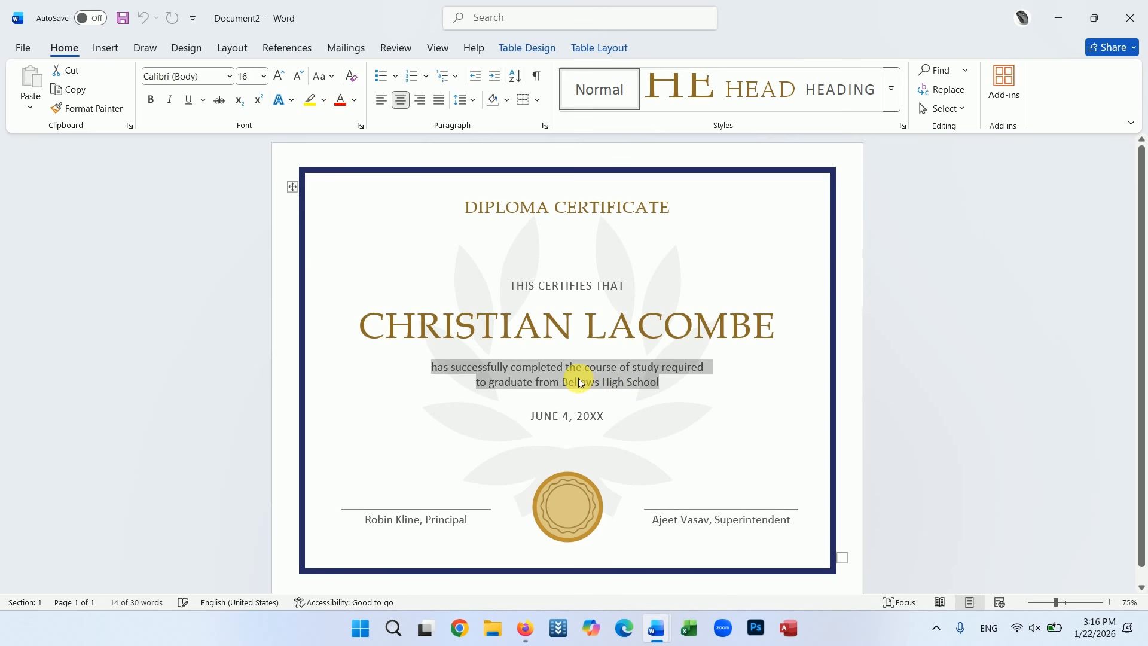
triple_click(573, 417)
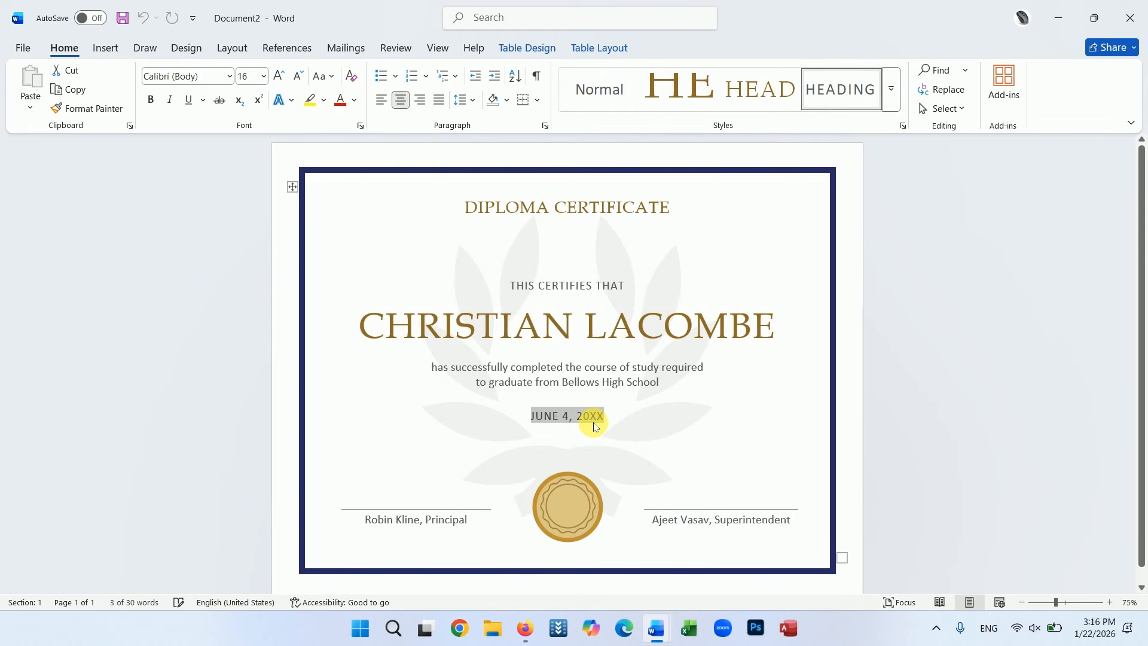
key(Delete)
text(June )
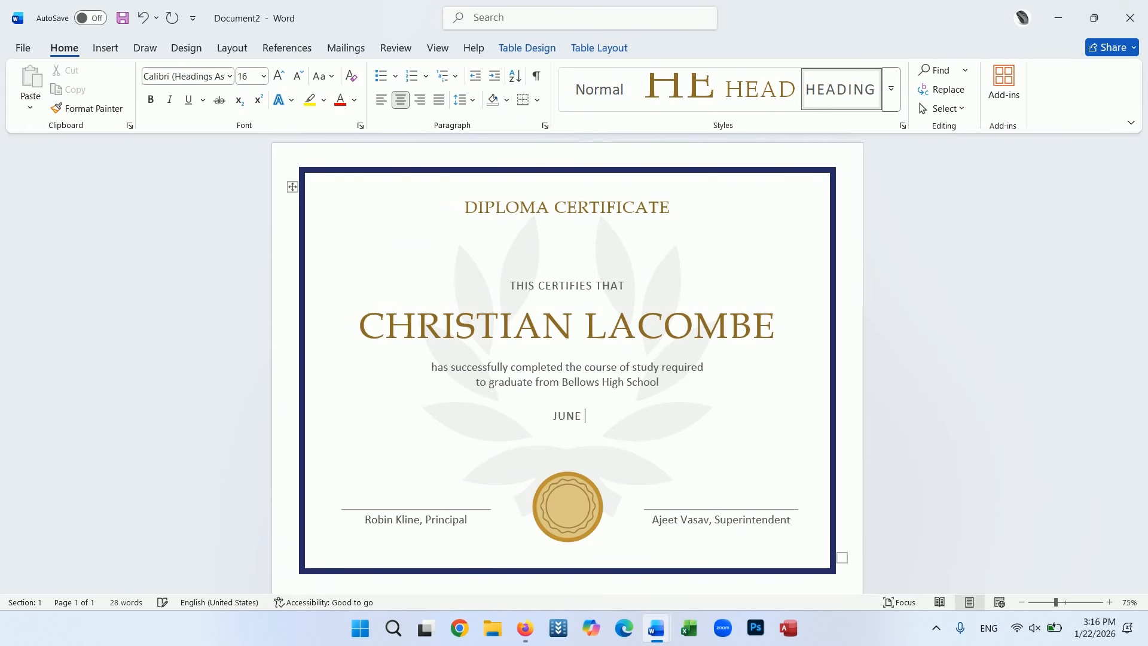
text(22/2026)
Step: Delete the gold seal between the signature lines and undo the deletion
click(579, 492)
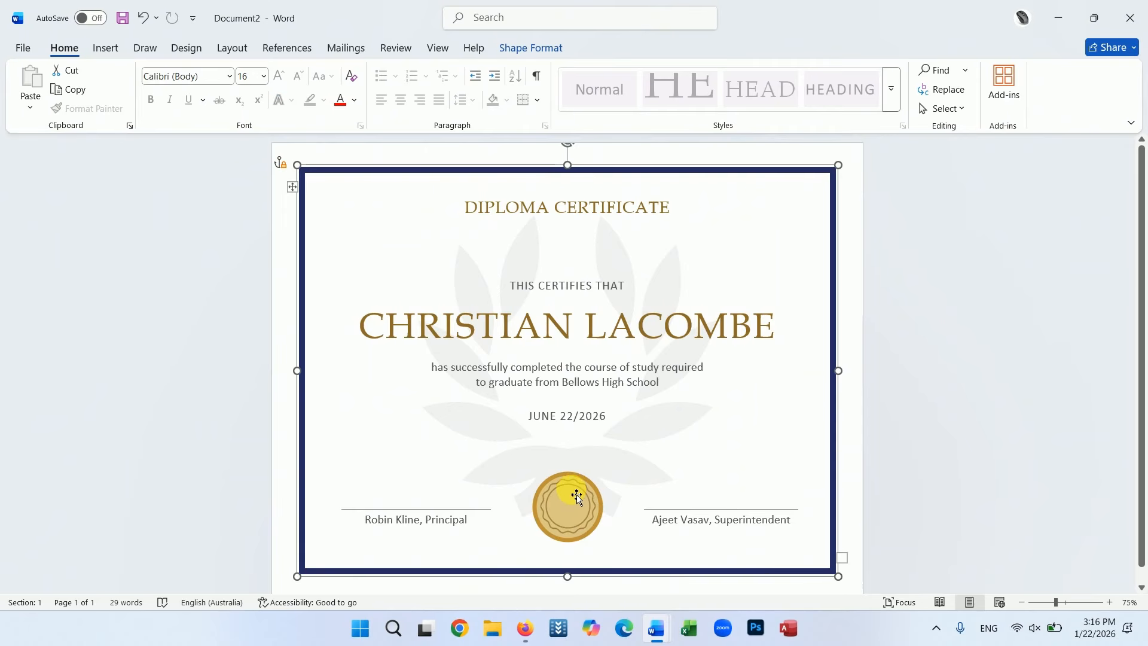
click(577, 496)
key(Delete)
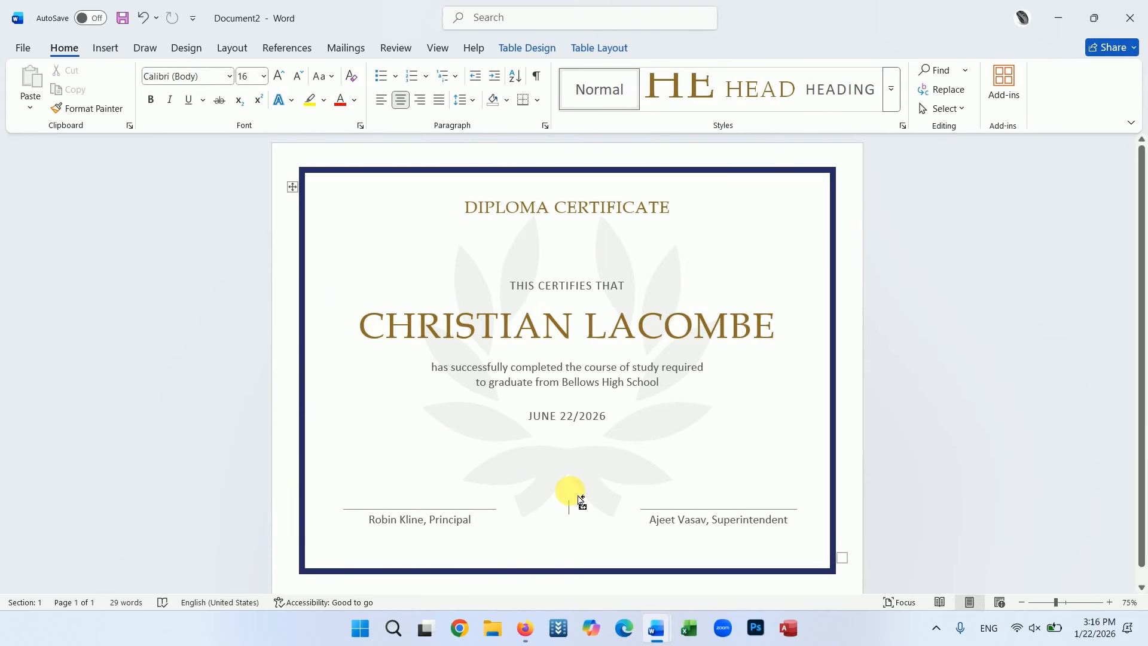
key(ctrl+z)
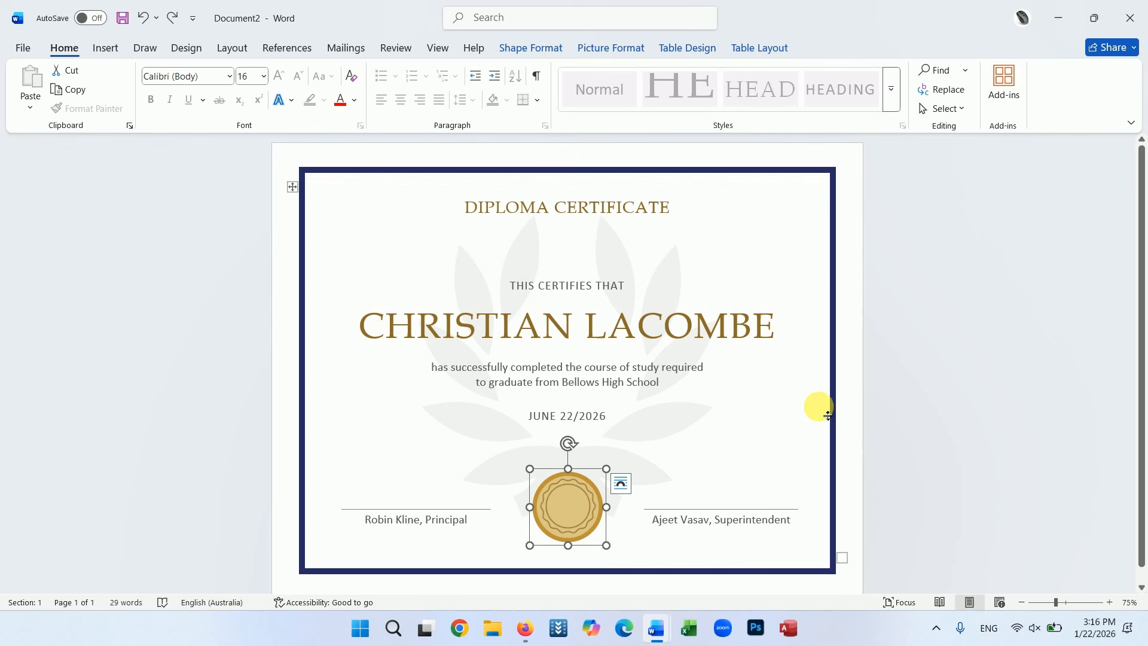
Step: Replace the principal's text under the signature line beside the seal with Adnakot
triple_click(442, 520)
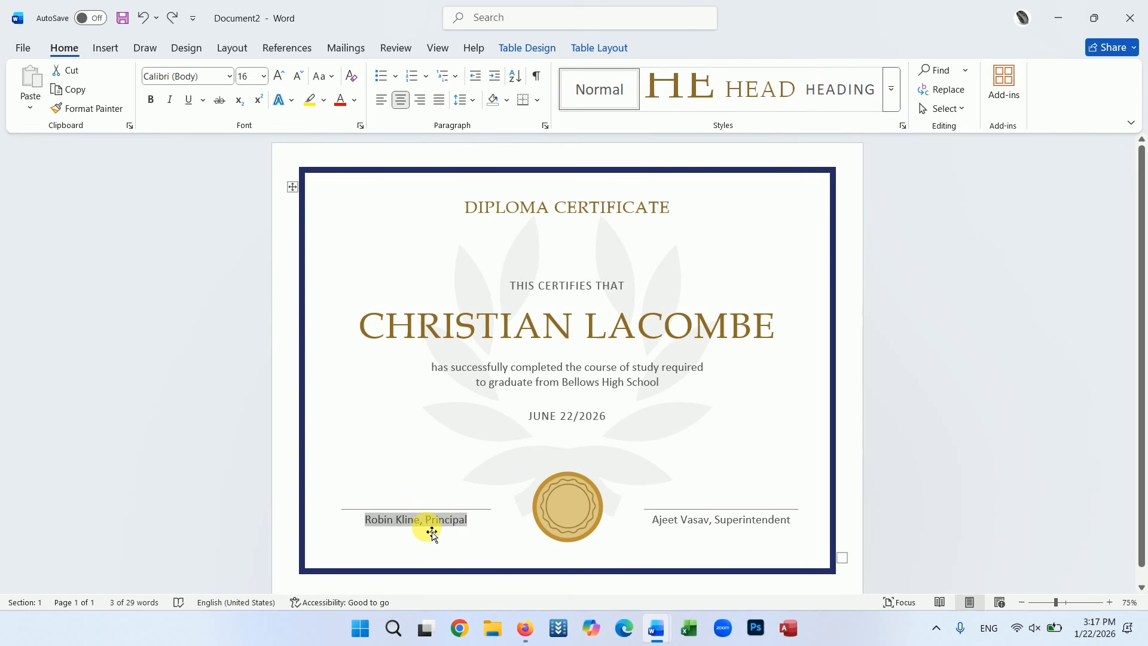
text(Adnakot)
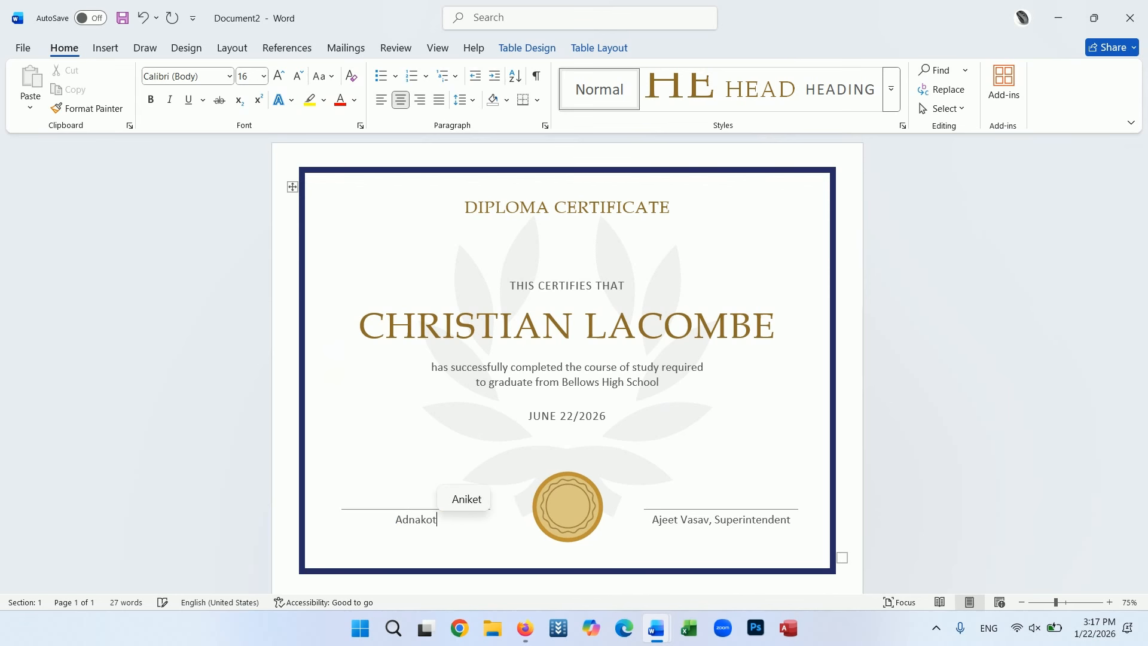
click(410, 493)
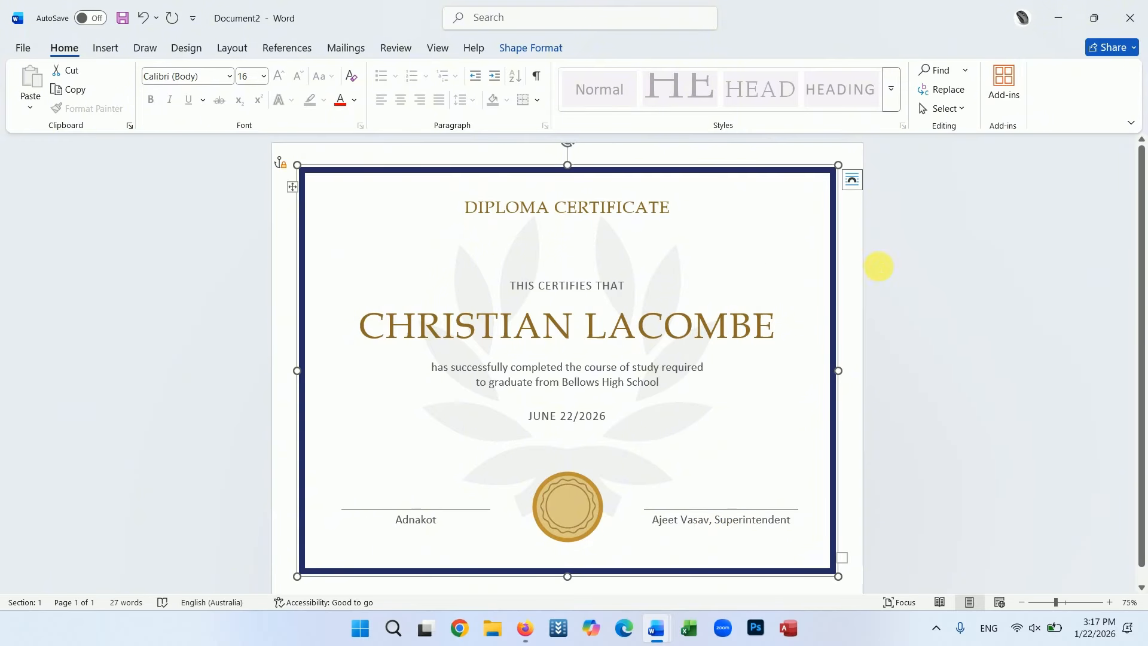
Step: Delete the navy rectangular frame and its laurel background graphic around the certificate text
click(895, 274)
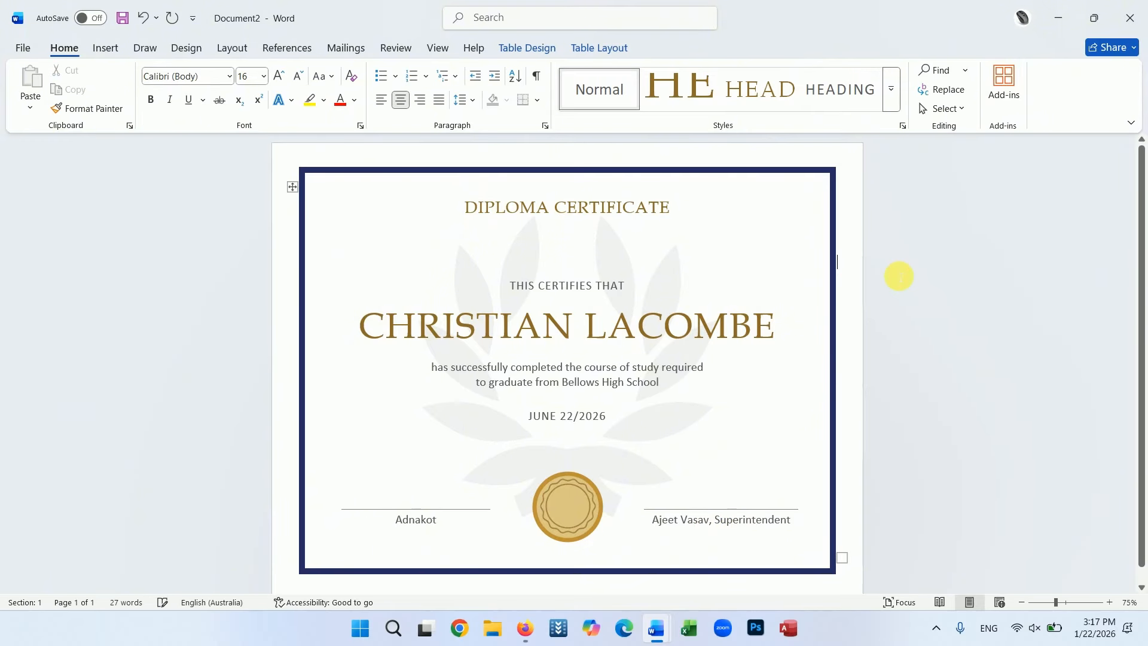
click(626, 173)
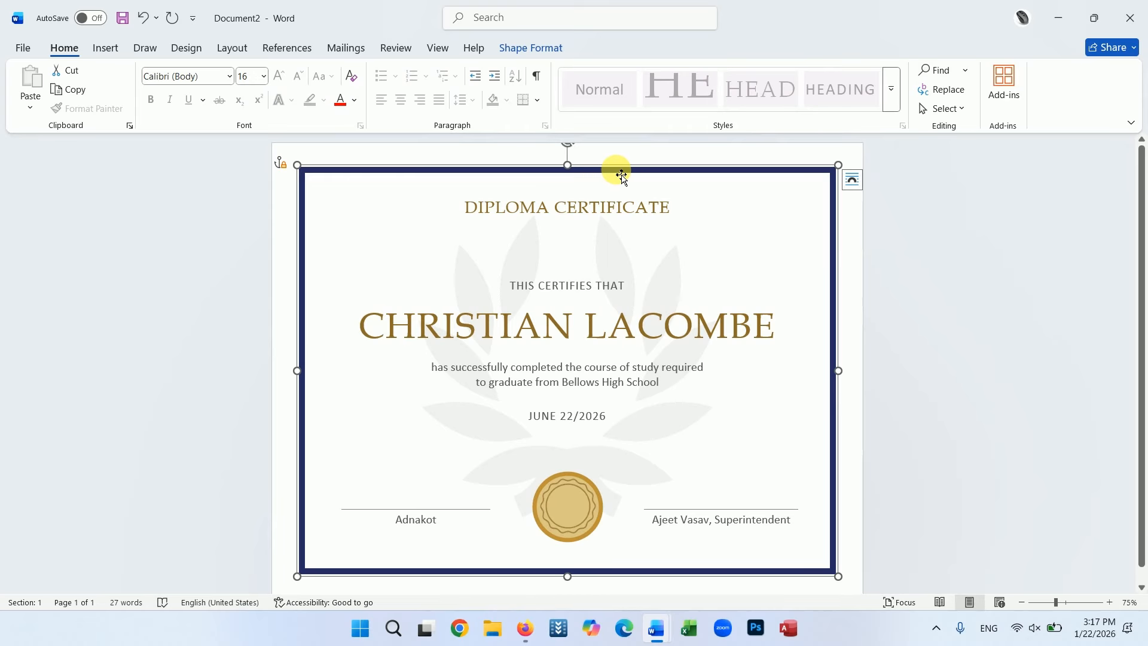
key(Delete)
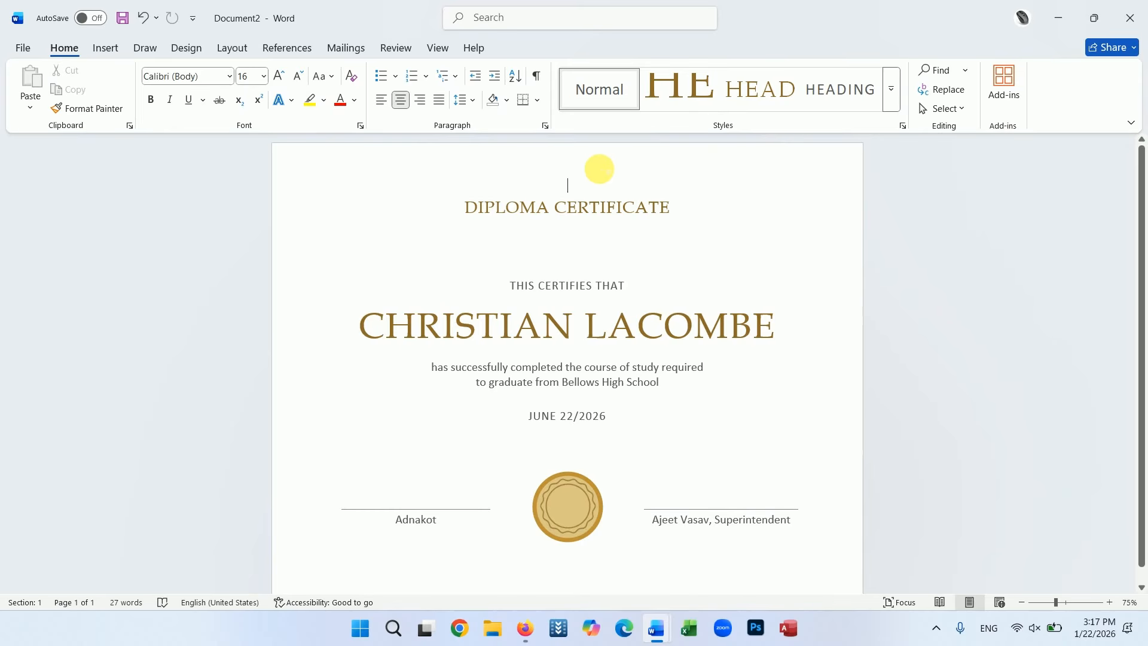
Step: Apply a 31 pt candy corn art page border to the whole document
click(190, 50)
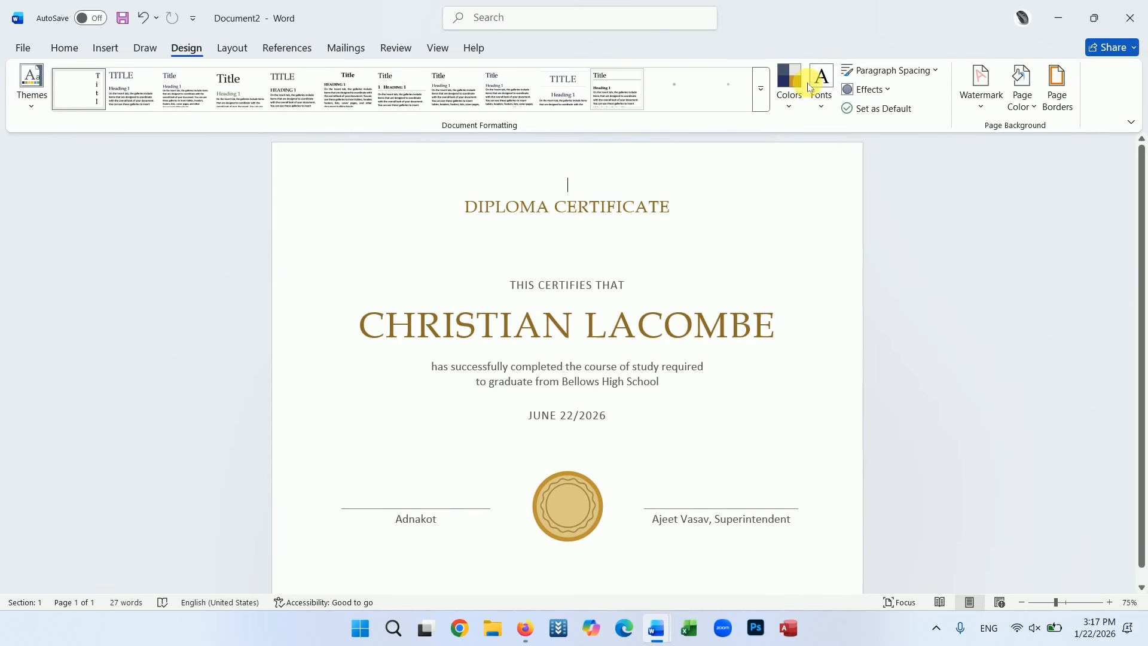
click(1067, 111)
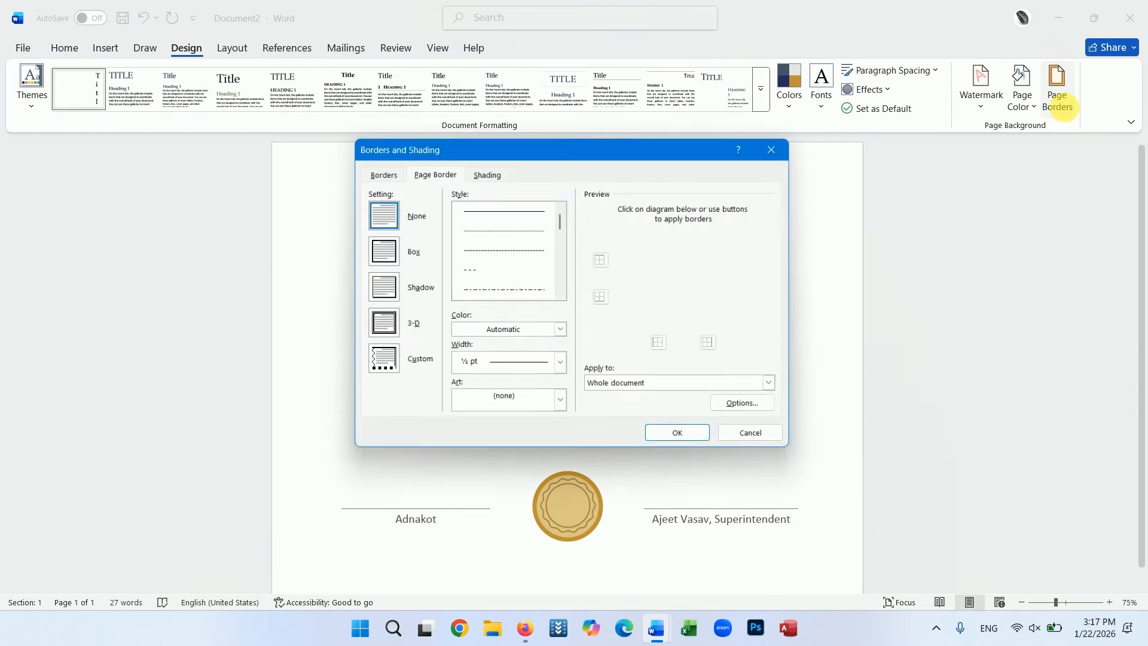
drag(674, 133, 897, 117)
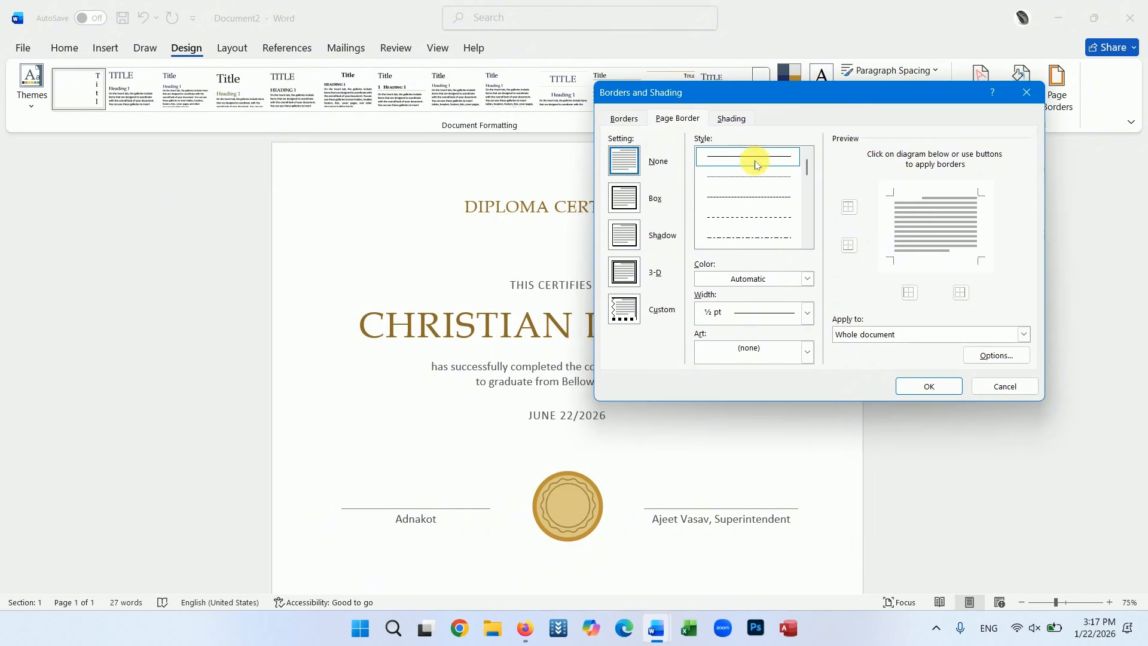
click(636, 232)
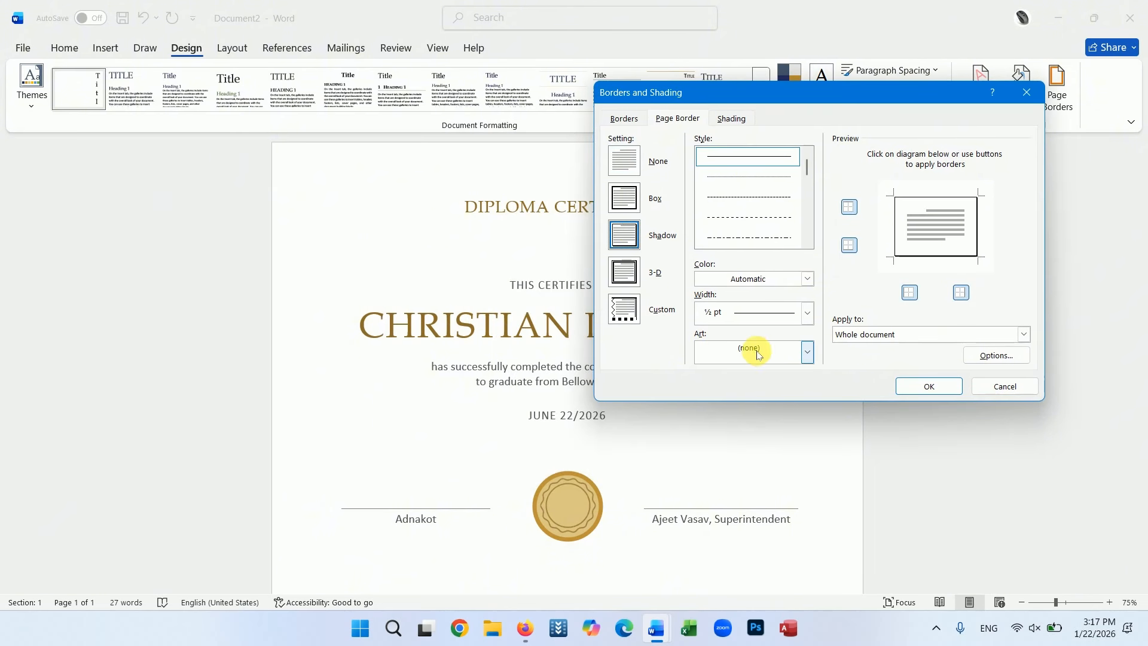
click(807, 352)
scroll(771, 406, down, 1)
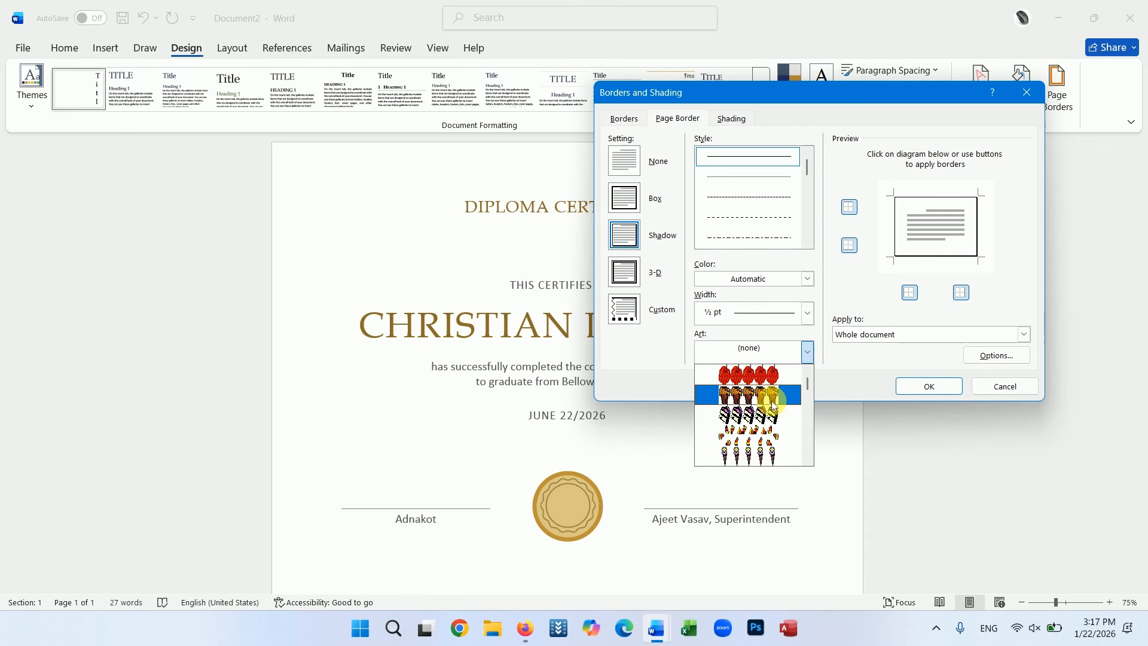
click(752, 418)
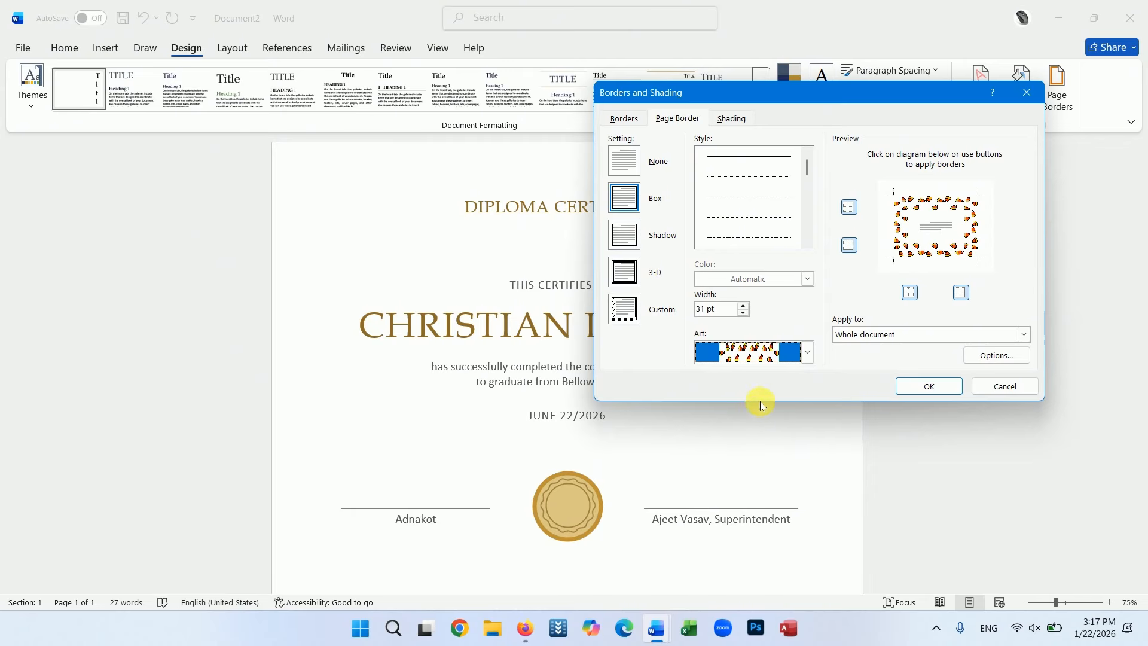
click(917, 386)
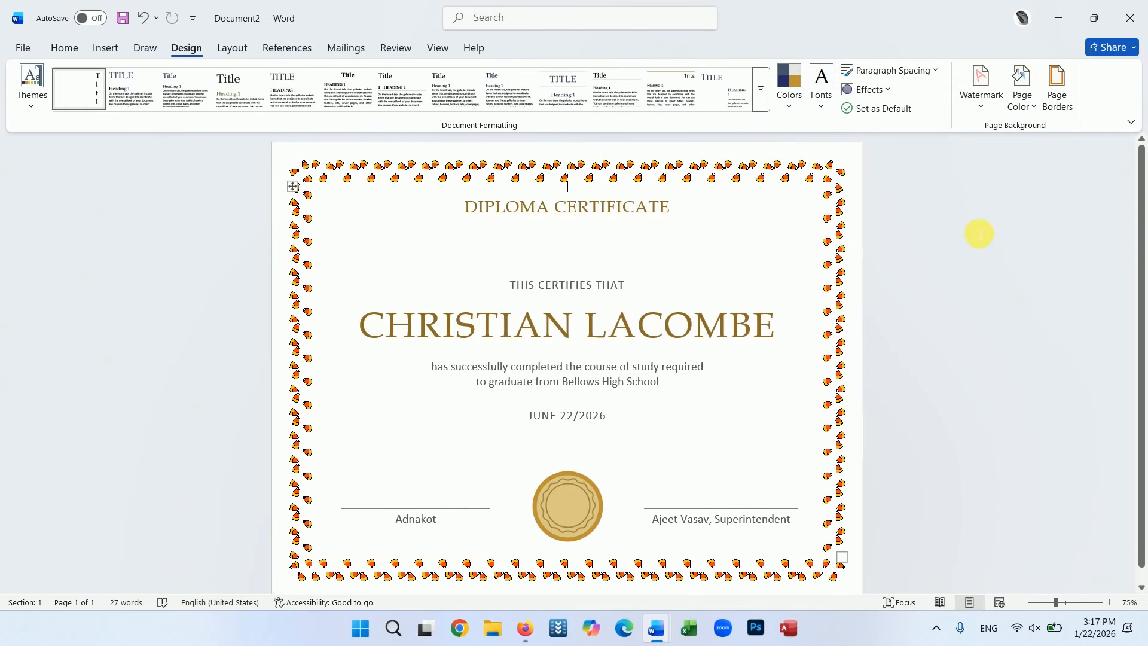
Step: Change the page border art to the 20 pt balloons pattern for the whole document
click(1062, 108)
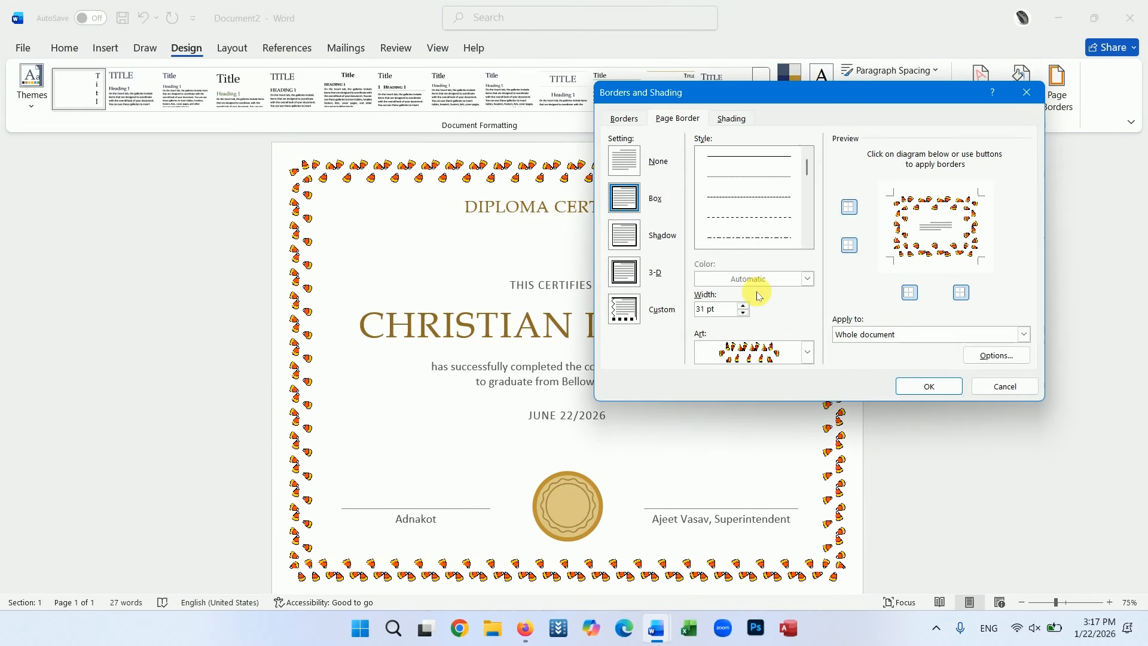
click(808, 351)
scroll(771, 413, down, 5)
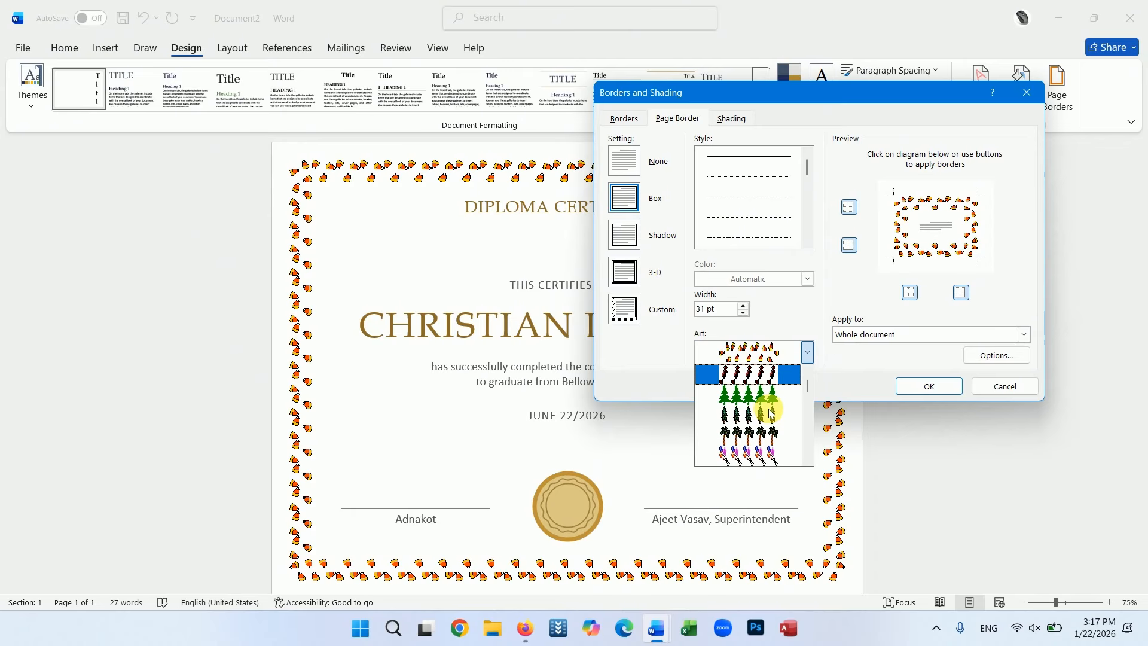
click(751, 435)
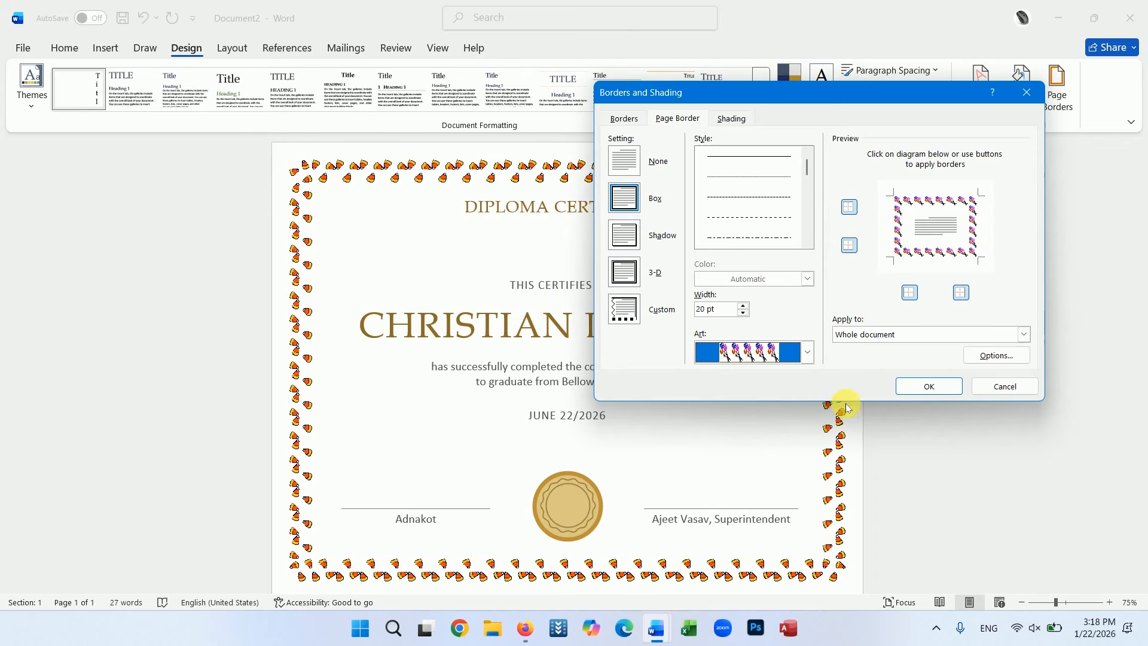
click(934, 384)
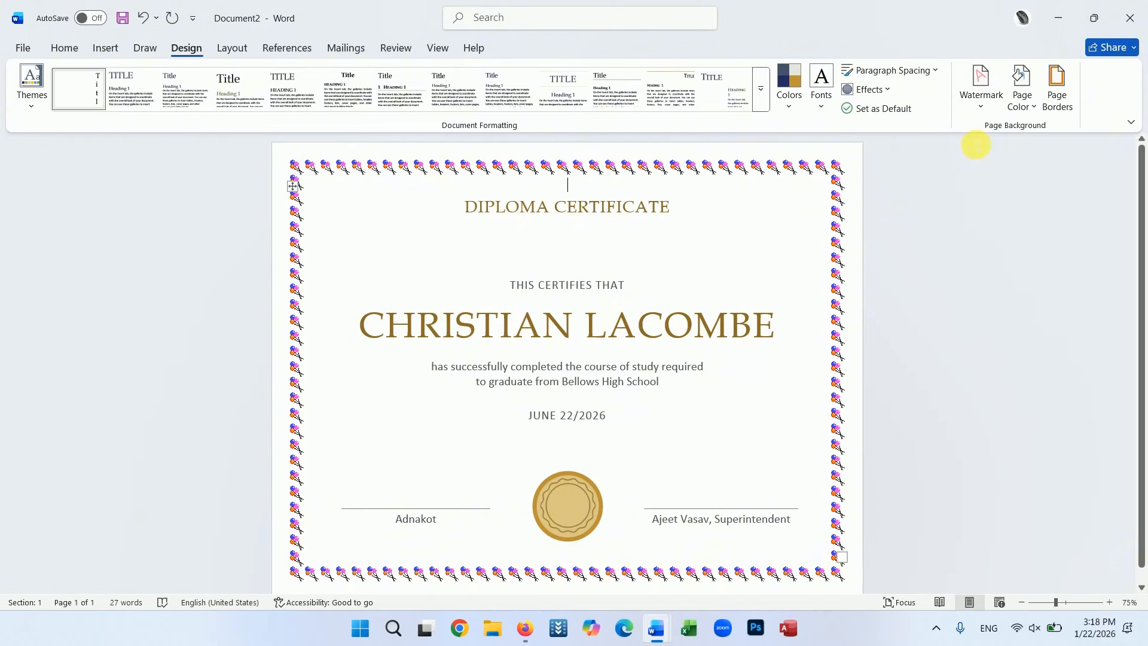
Step: Switch the whole document's page border art from balloons back to the candy corn pattern
click(1057, 95)
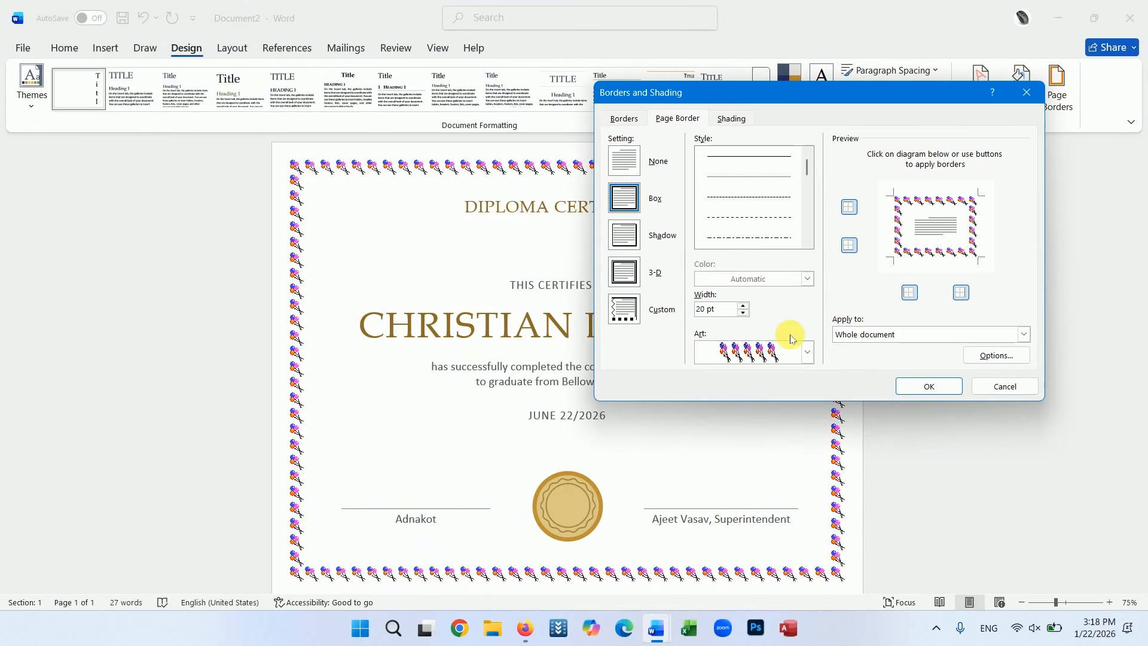
click(805, 352)
scroll(766, 407, up, 3)
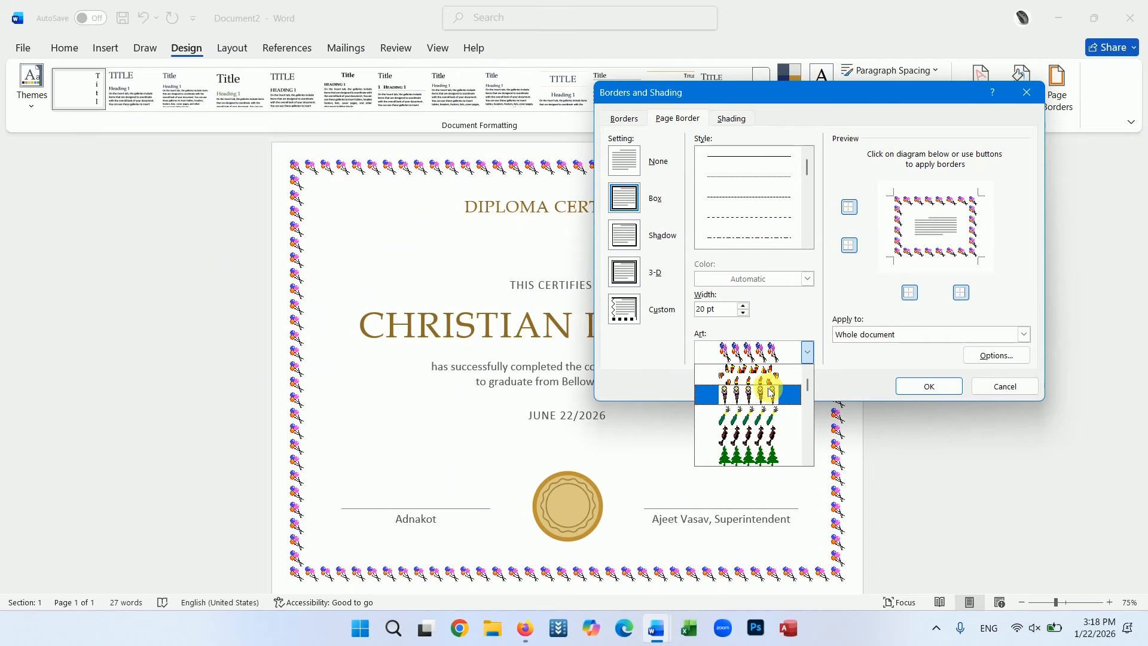
scroll(769, 393, down, 5)
scroll(765, 390, up, 5)
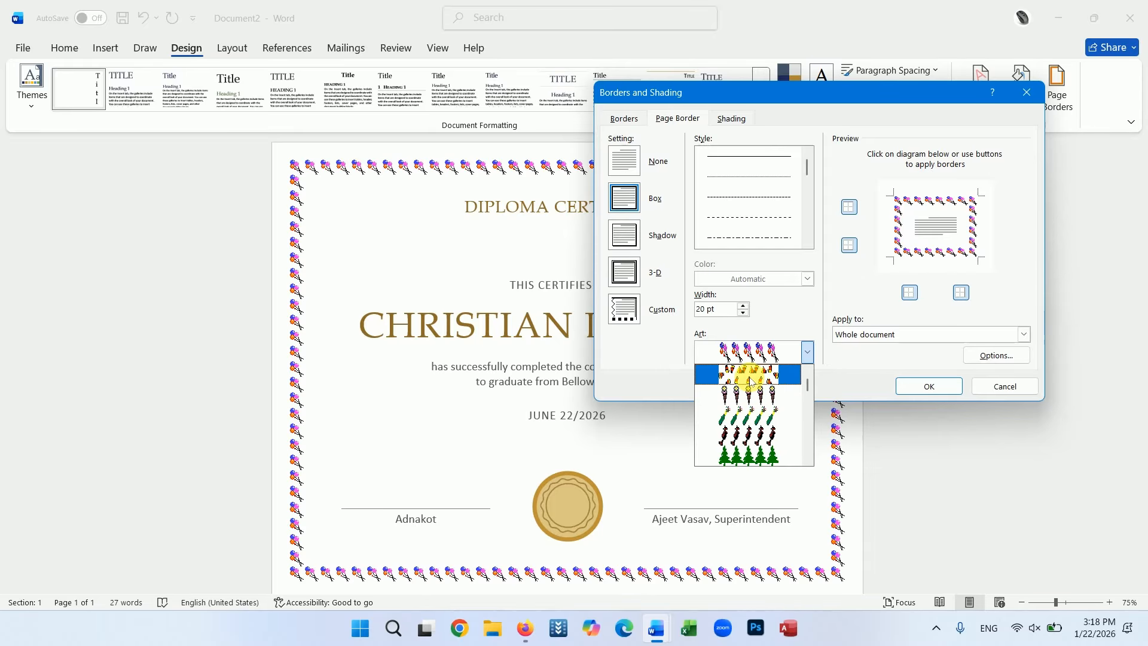
click(750, 377)
click(929, 386)
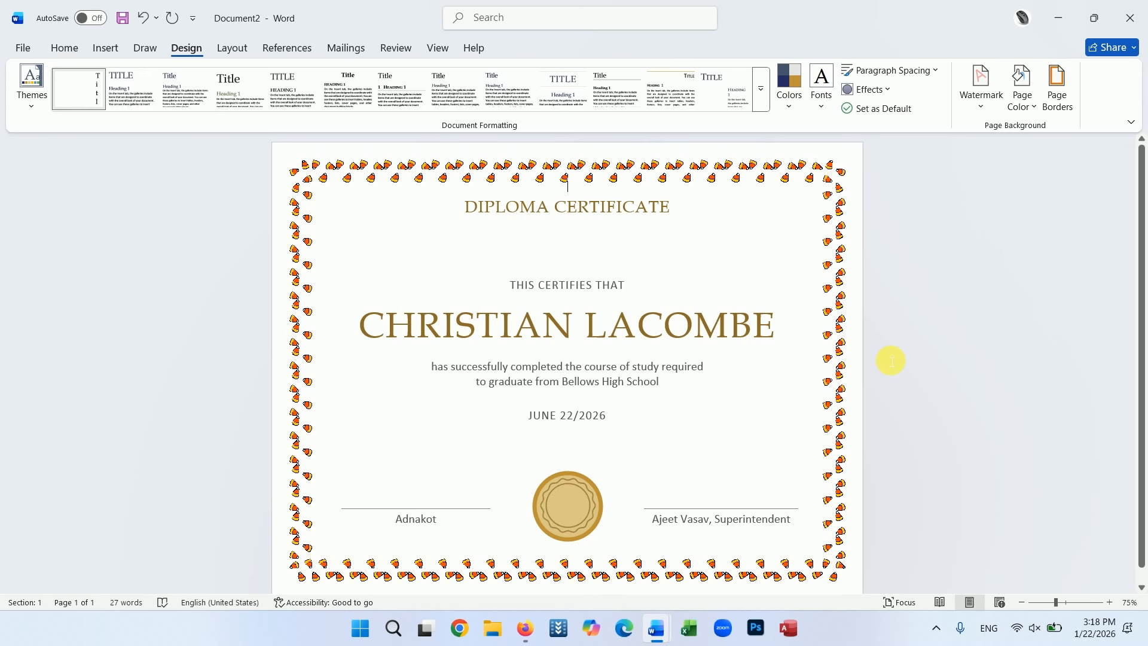
Step: Change the font colour of the DIPLOMA CERTIFICATE heading to the standard dark blue
triple_click(658, 217)
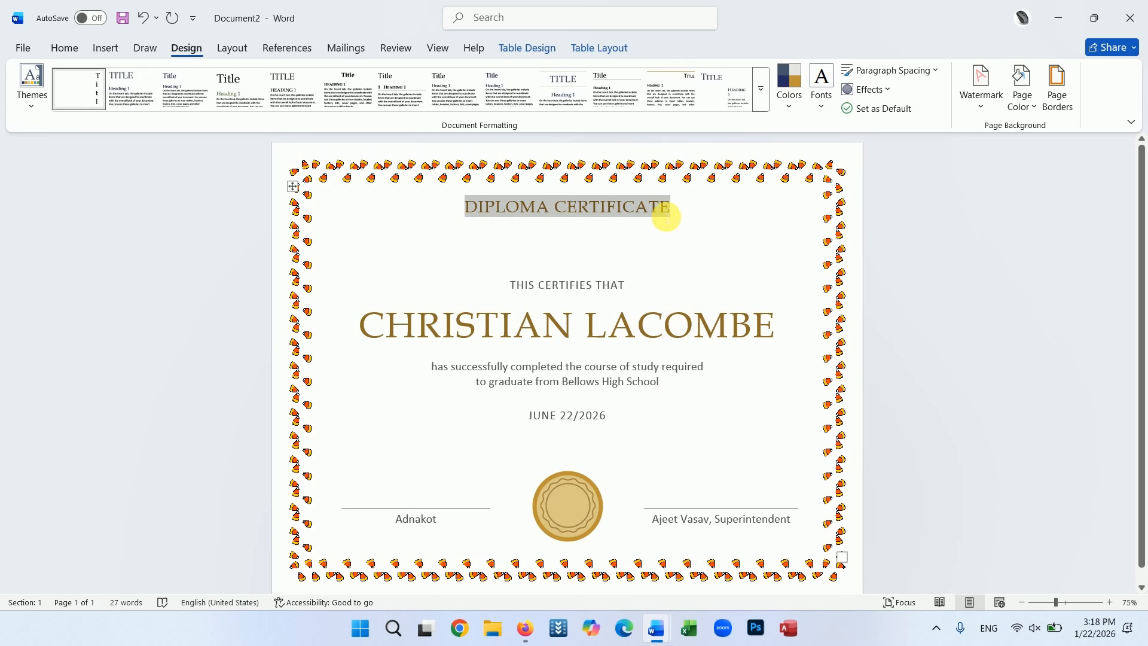
click(74, 53)
click(354, 100)
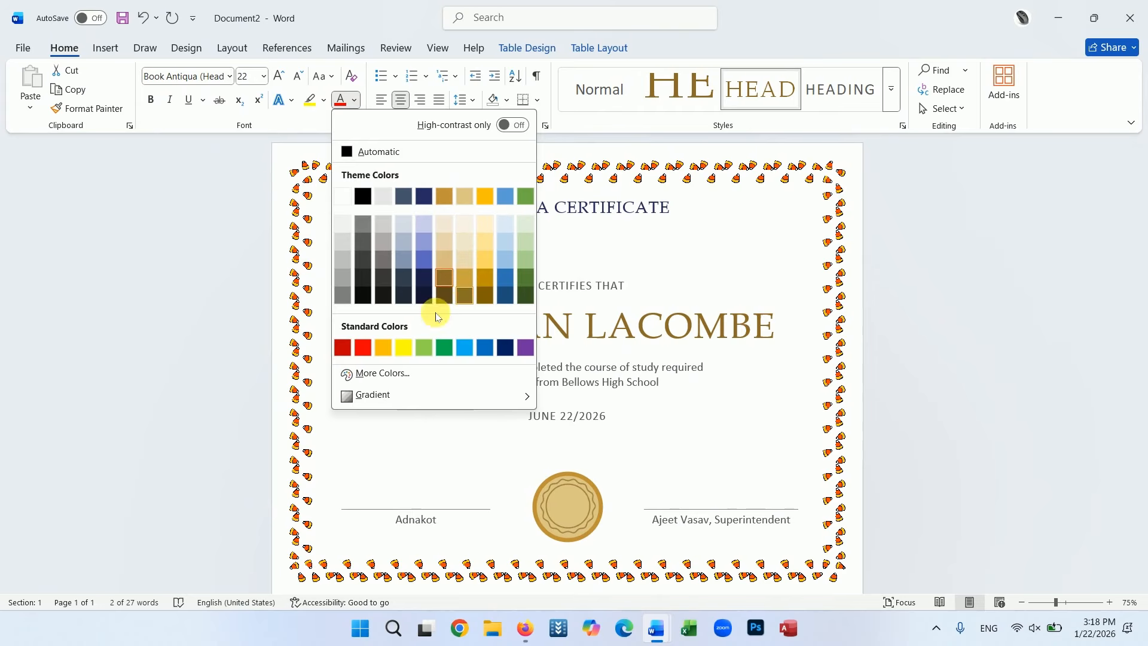
click(504, 352)
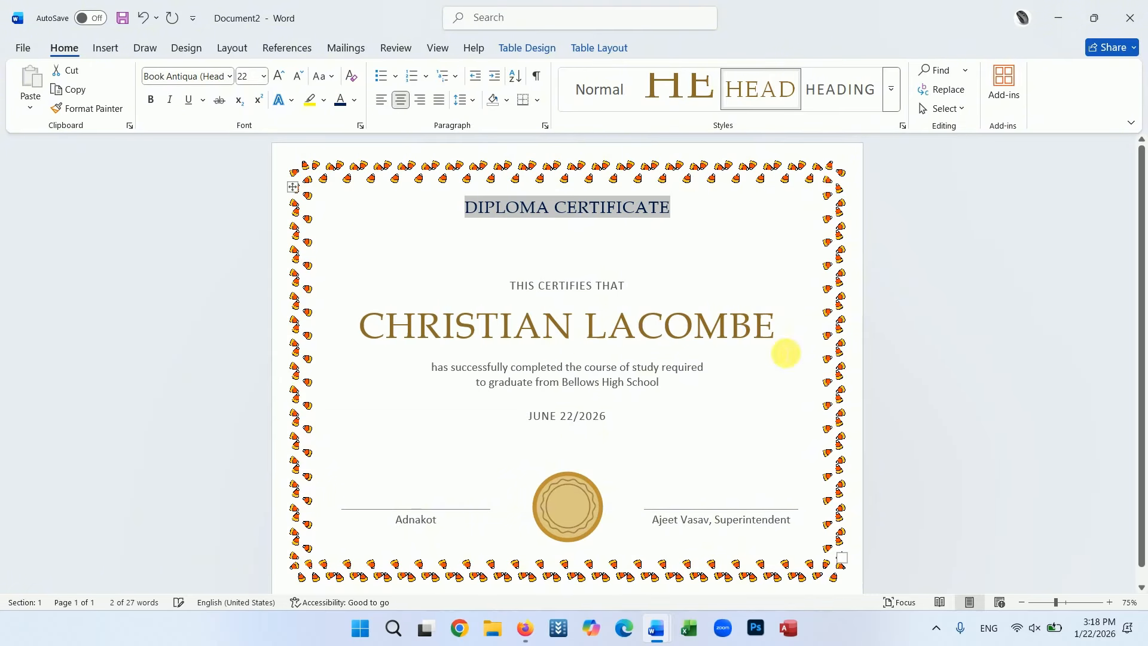
click(979, 363)
triple_click(707, 339)
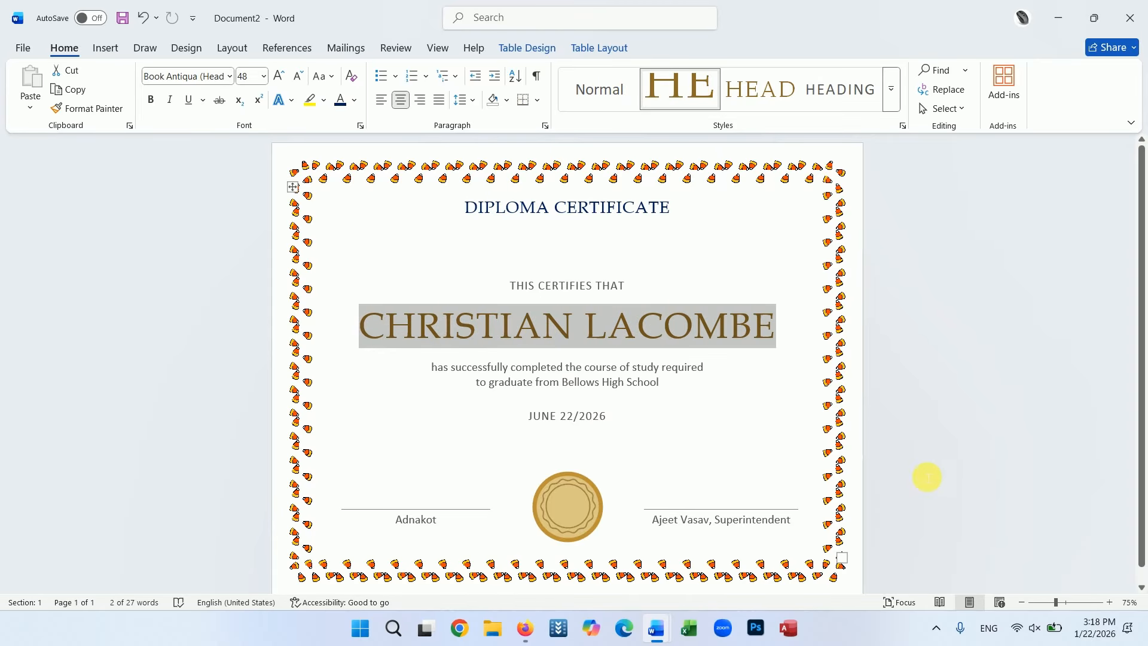
click(979, 478)
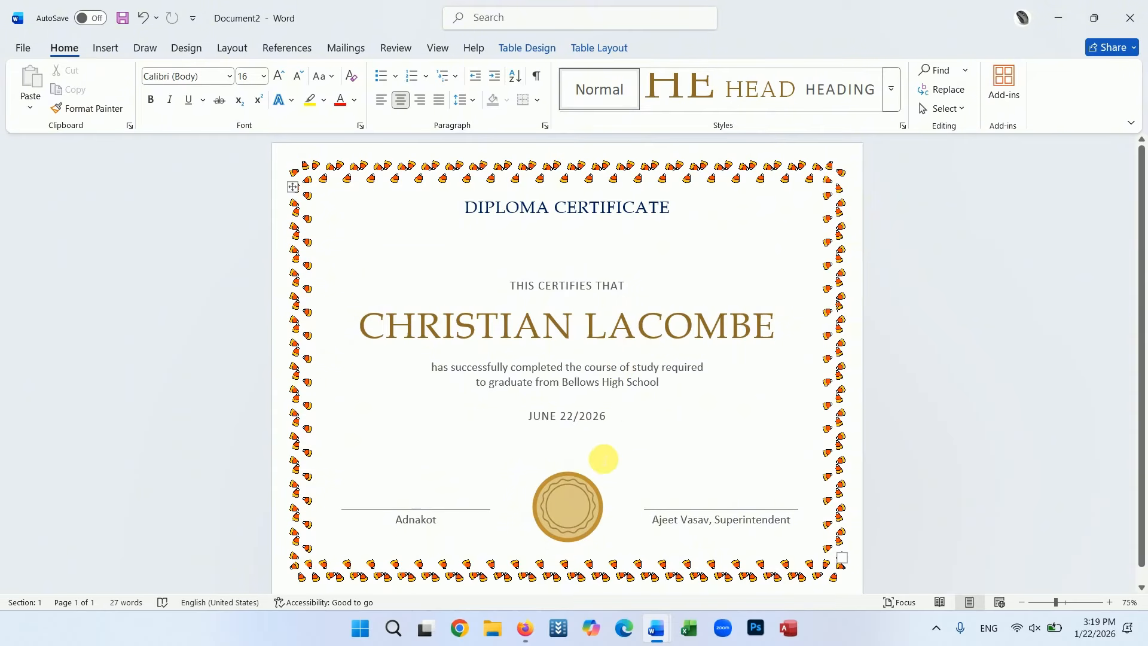
Step: Add a new line reading Rank beneath the June 22/2026 date, above the gold seal
click(741, 454)
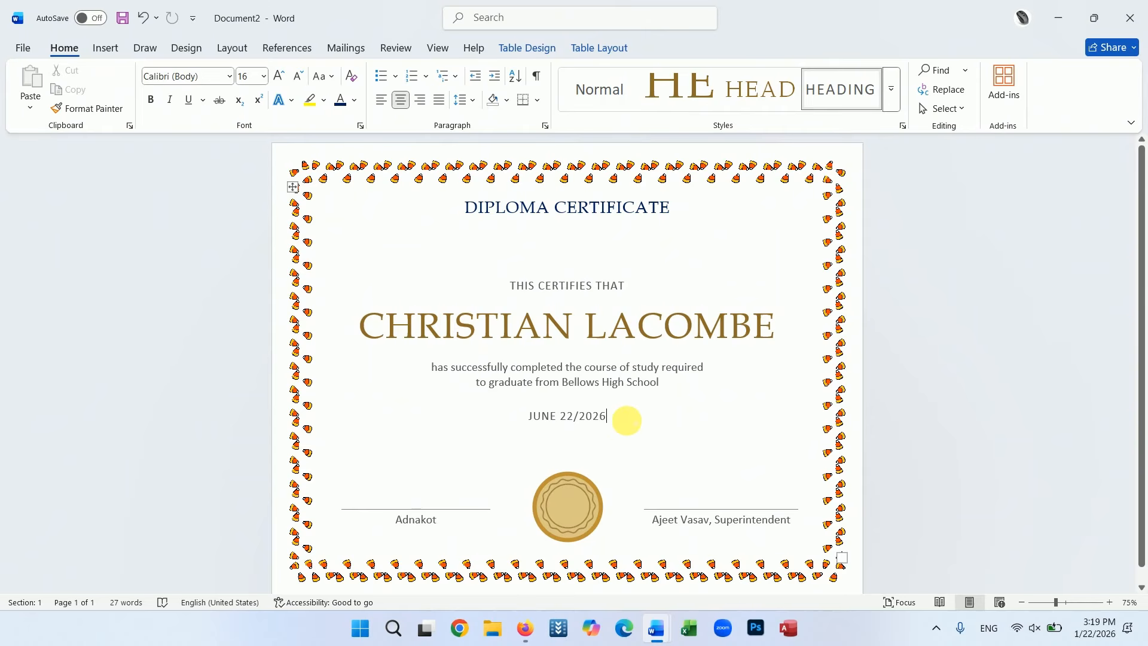
key(Return)
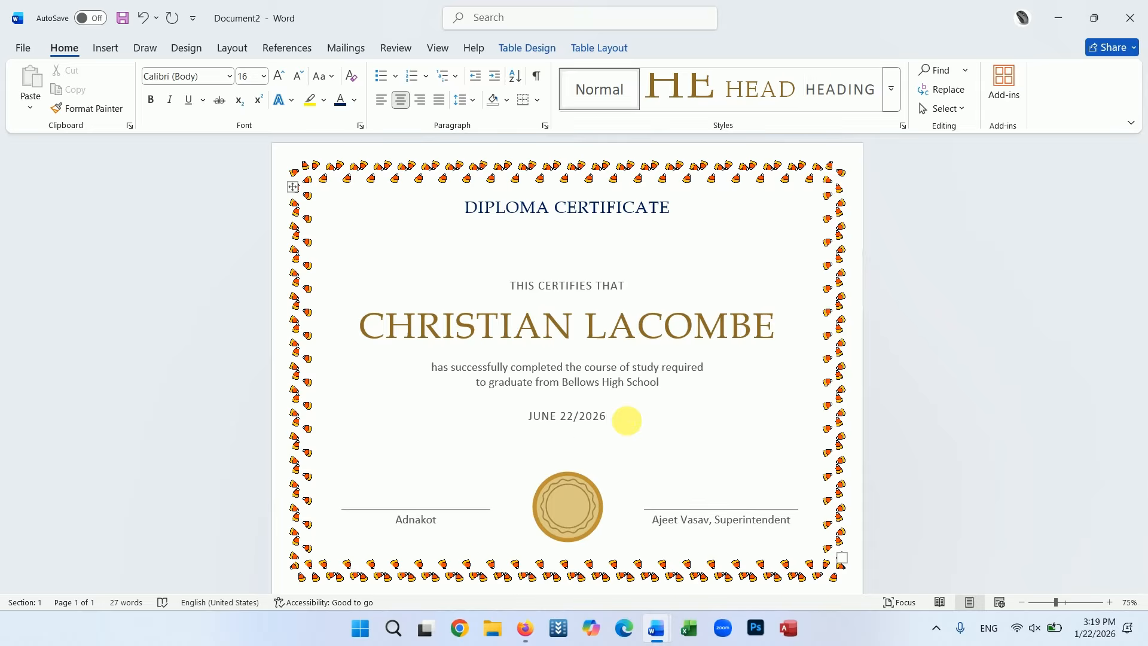
text(Rank)
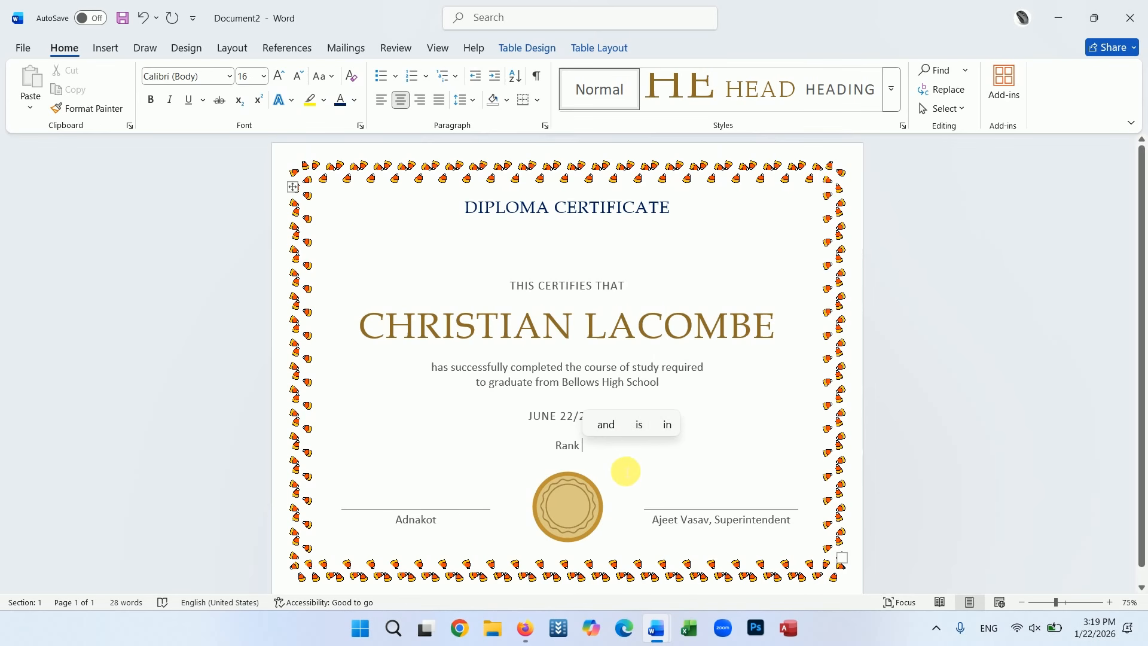
click(625, 472)
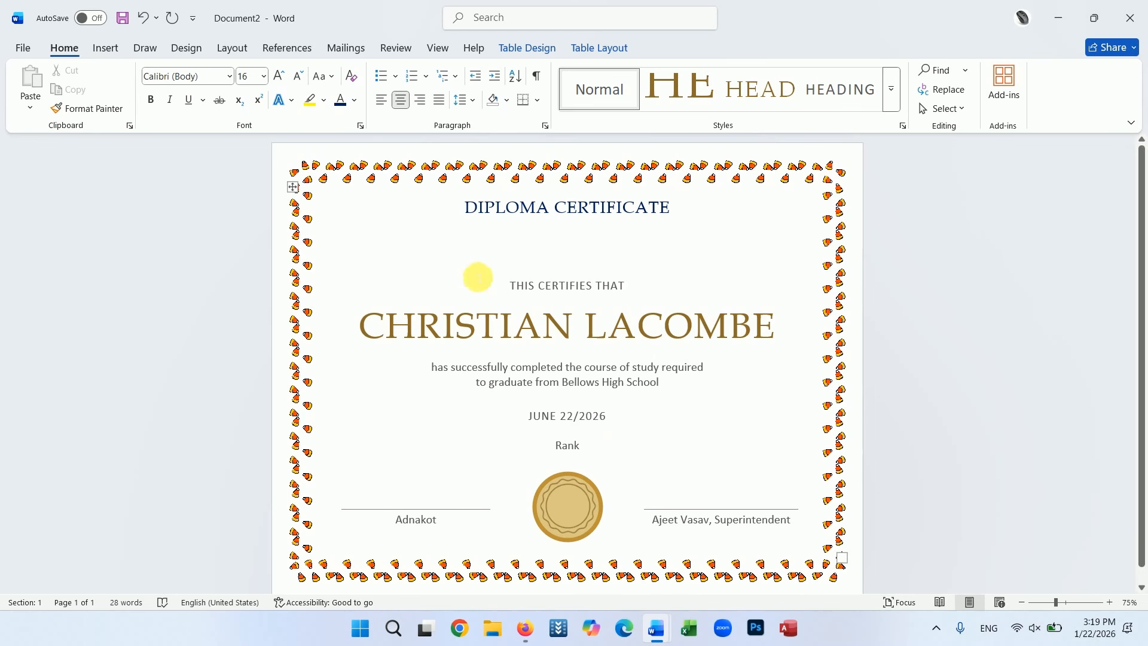
Step: Start the step-by-step mail merge wizard for Letters, using the current document, and proceed to recipient selection
click(346, 48)
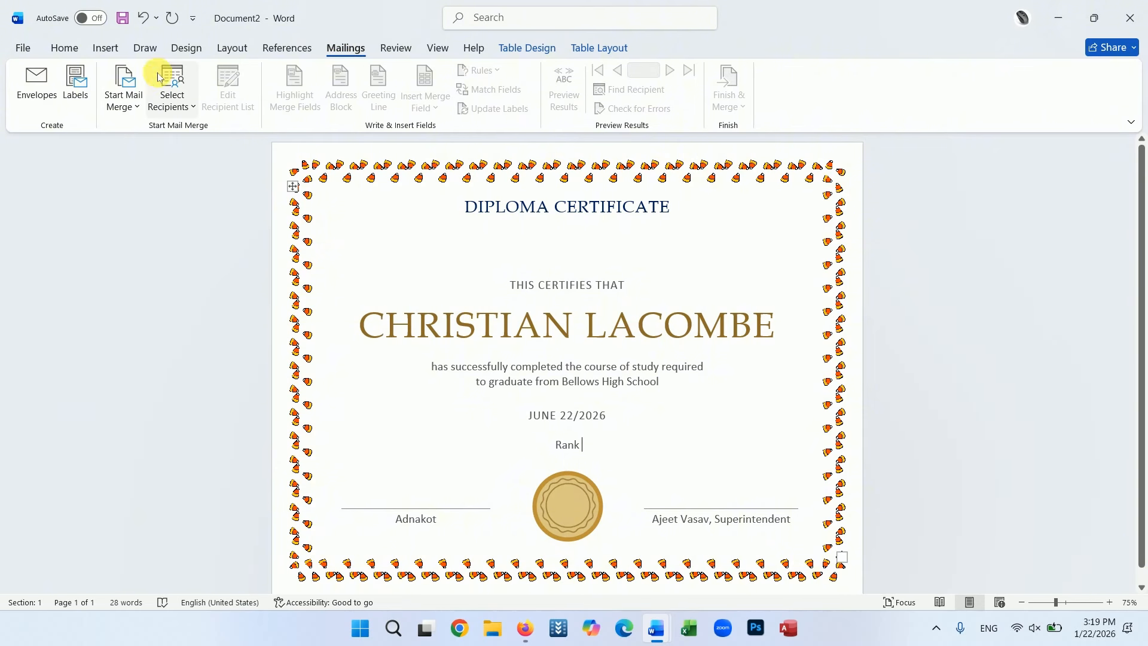
click(138, 108)
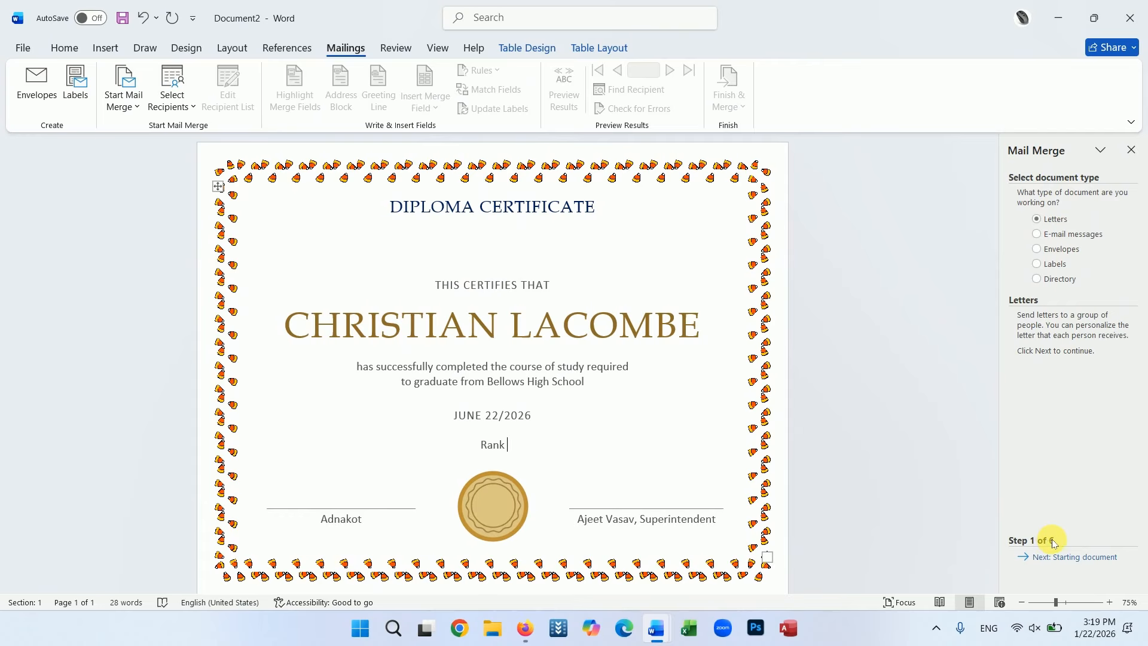
click(1075, 560)
click(1076, 557)
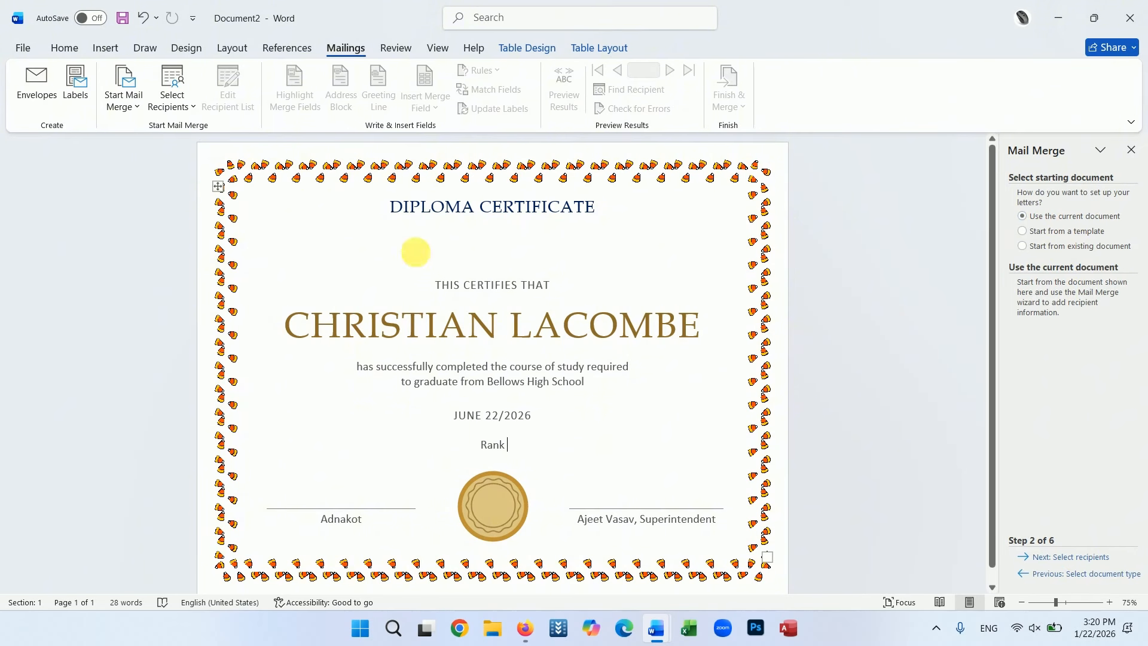
click(1061, 558)
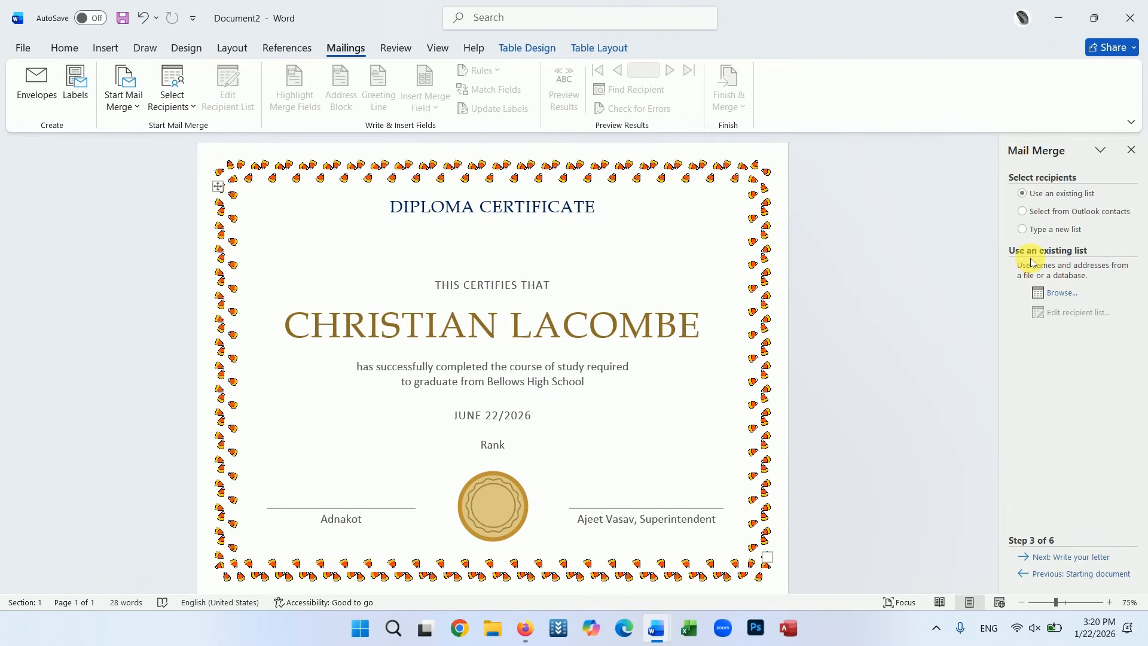
Step: Load the Students Marks$ table of Grade for cerificate d.xlsx from Downloads as the existing recipient list, with first-row column headers
click(1061, 296)
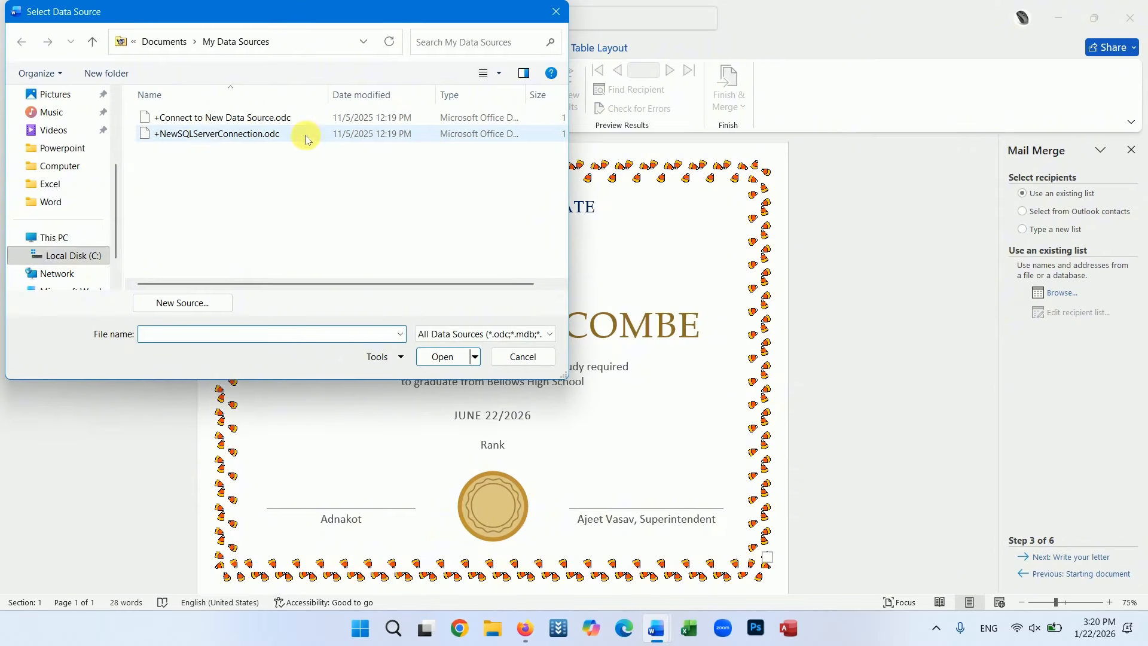
scroll(54, 130, up, 3)
click(67, 187)
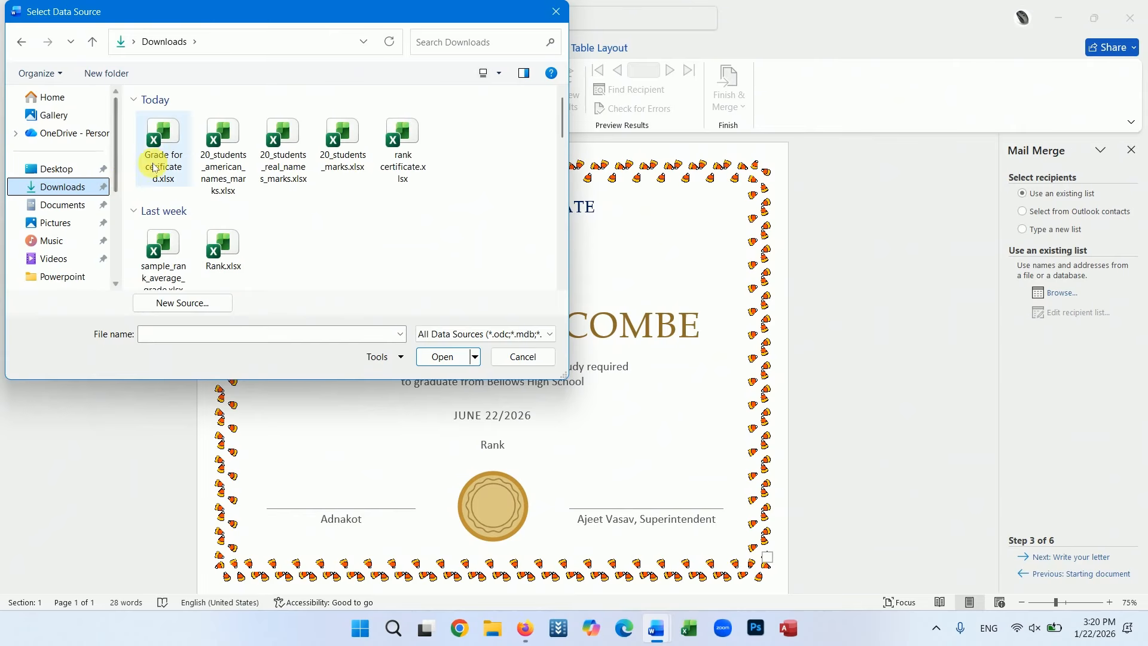
click(172, 157)
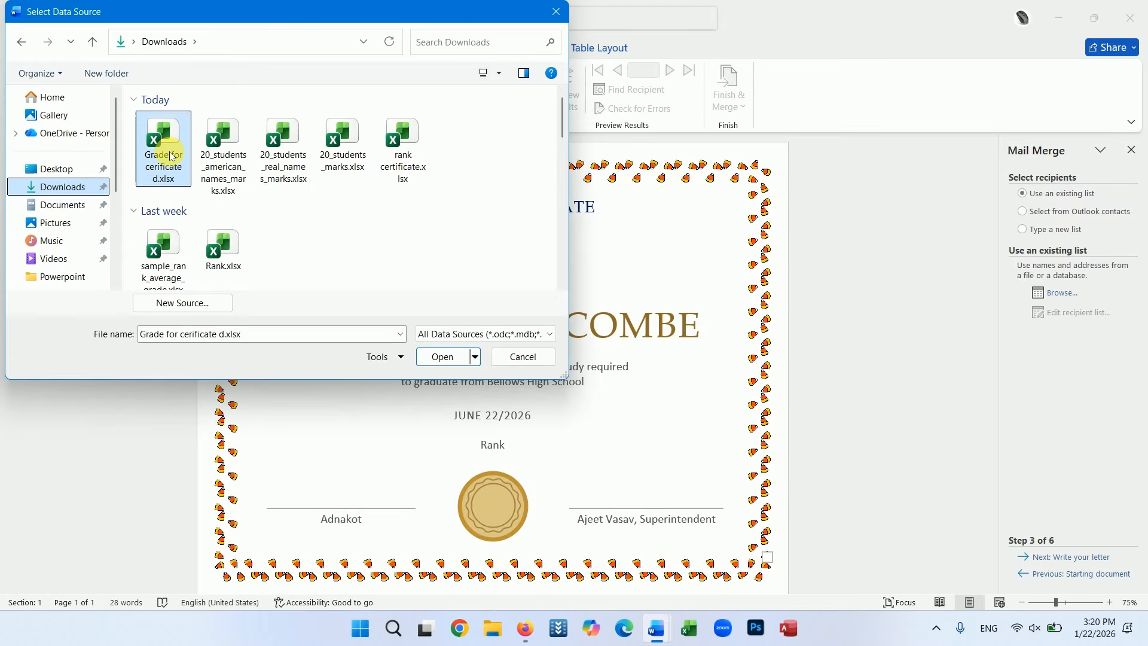
click(441, 357)
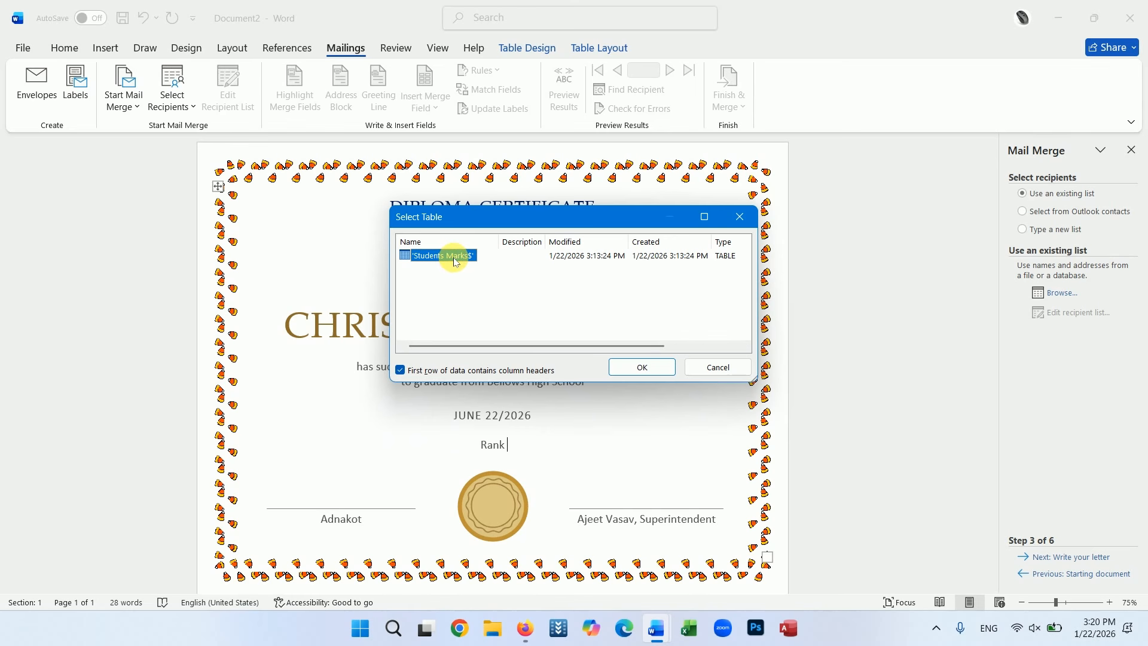
click(641, 368)
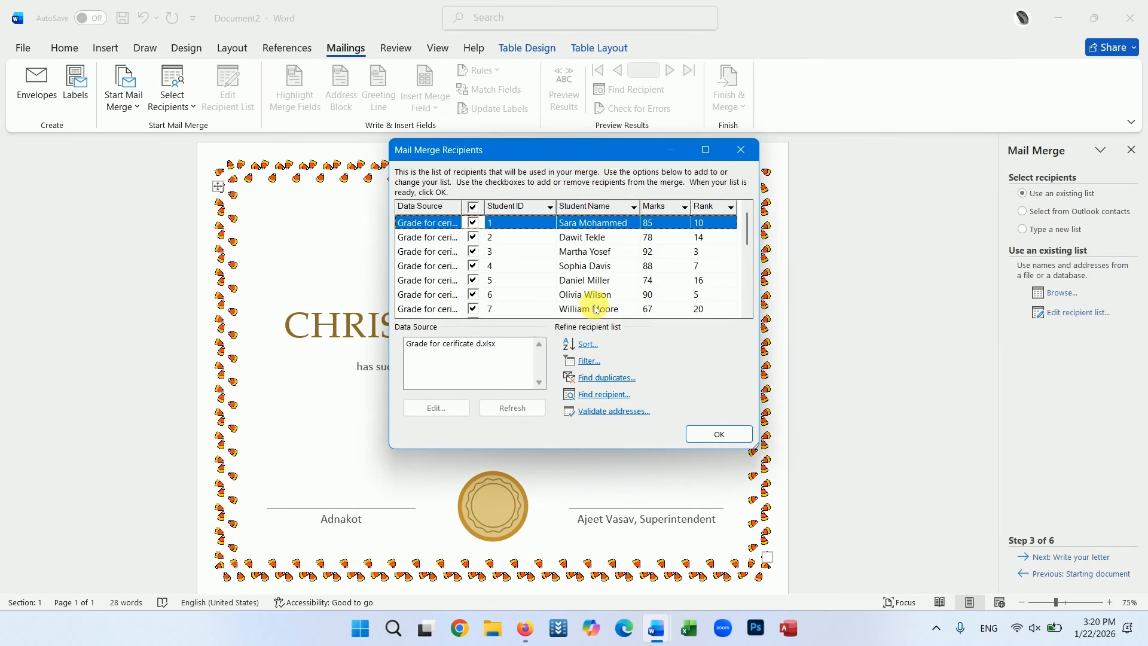
Step: Review the student entries in the mail merge recipient list and accept it with all students included
scroll(588, 254, down, 4)
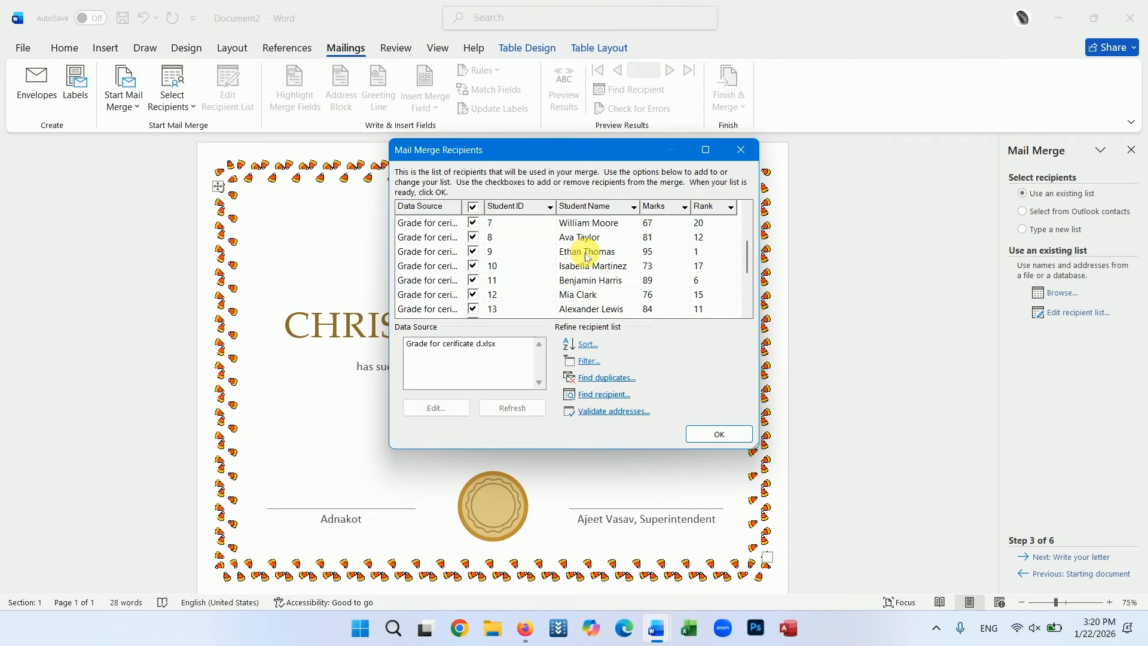
scroll(586, 248, up, 3)
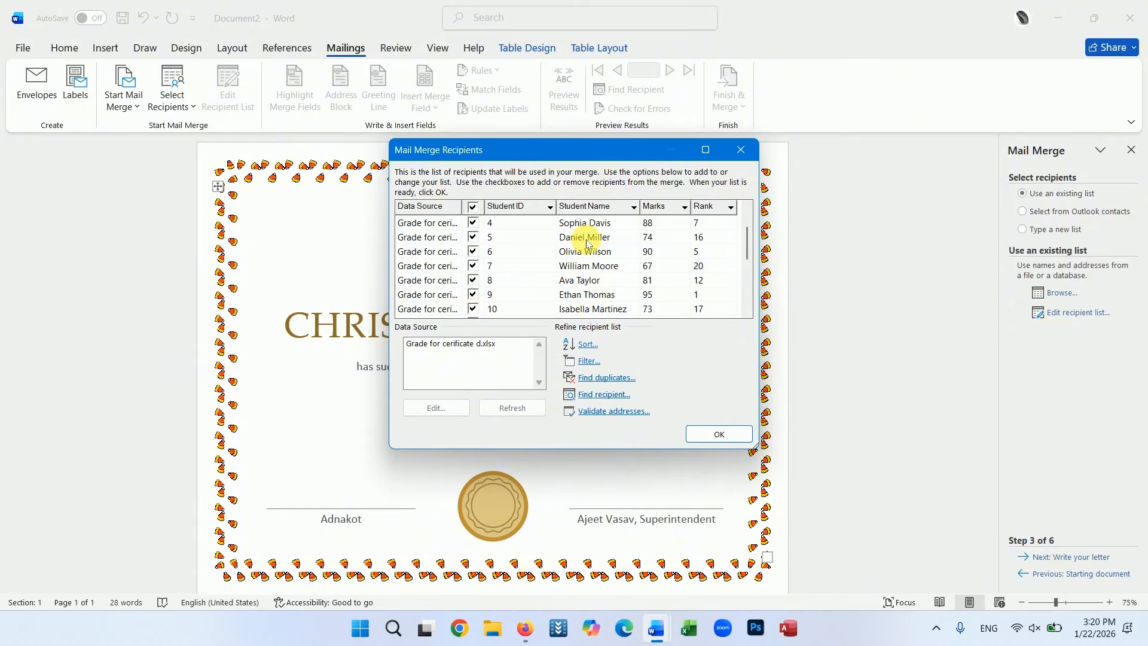
scroll(588, 244, up, 1)
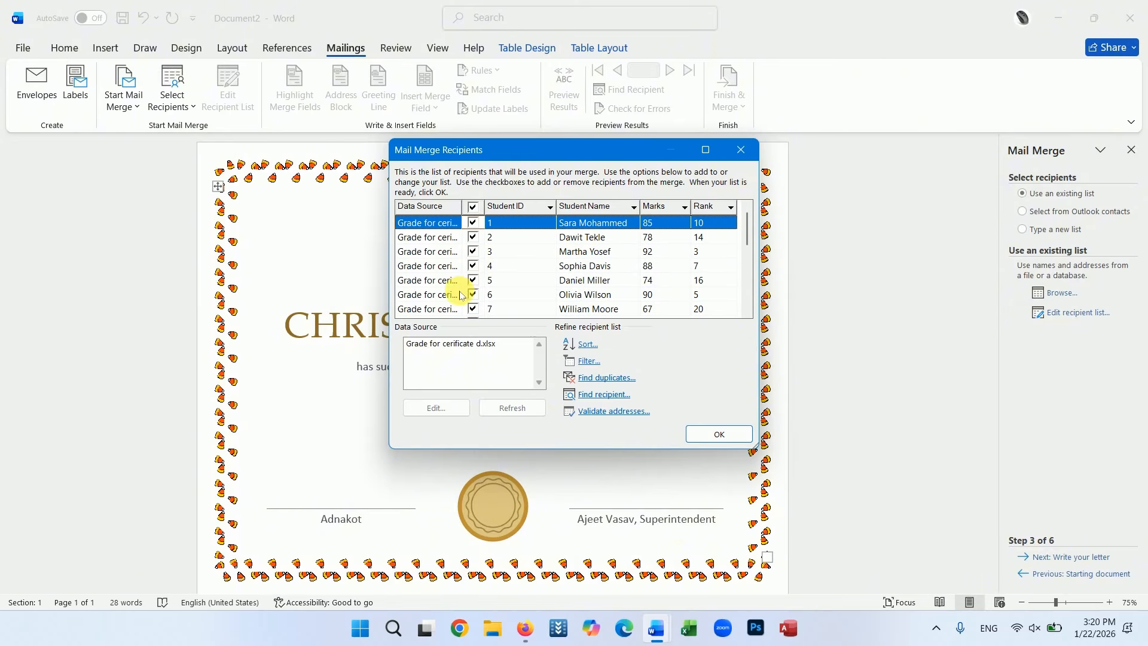
scroll(461, 295, down, 2)
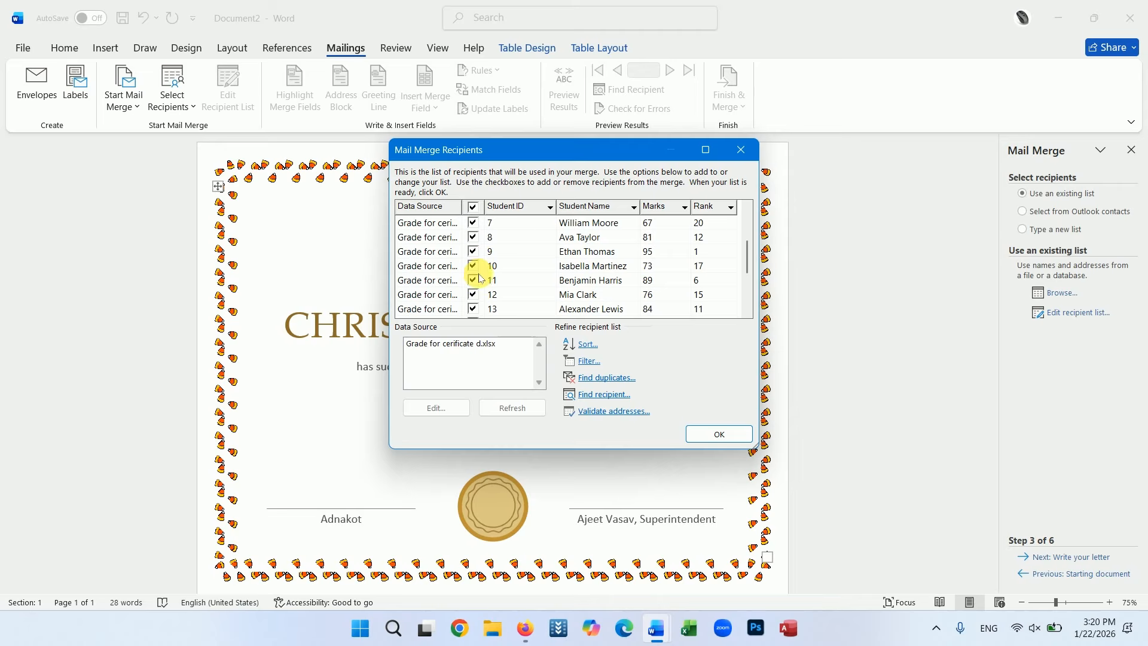
scroll(480, 263, up, 2)
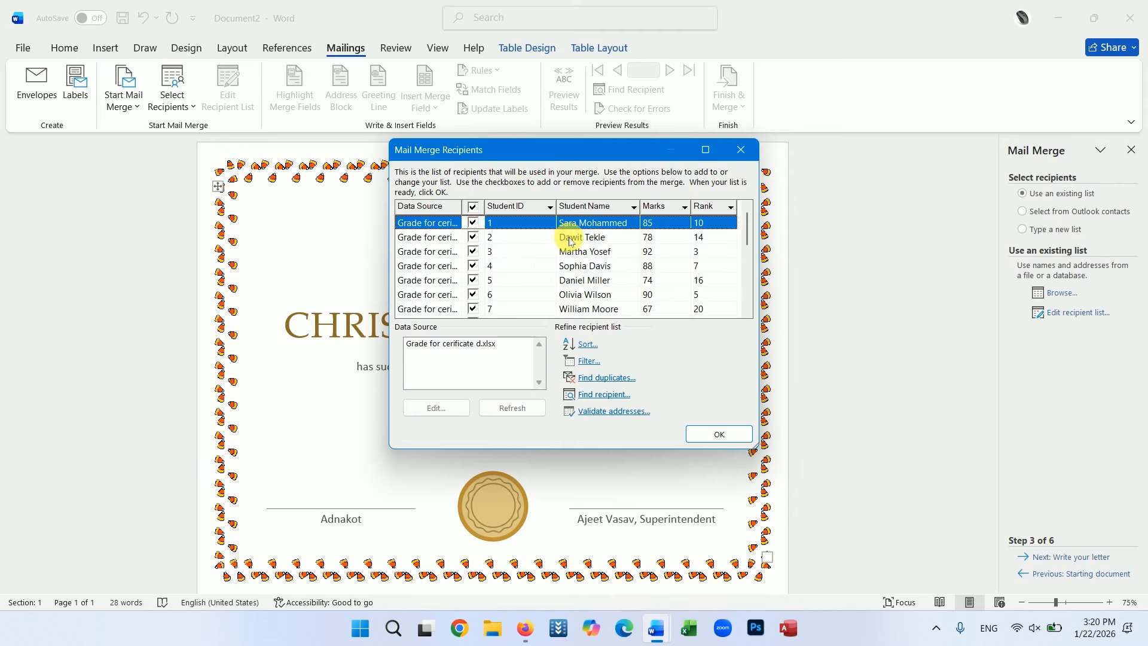
click(473, 238)
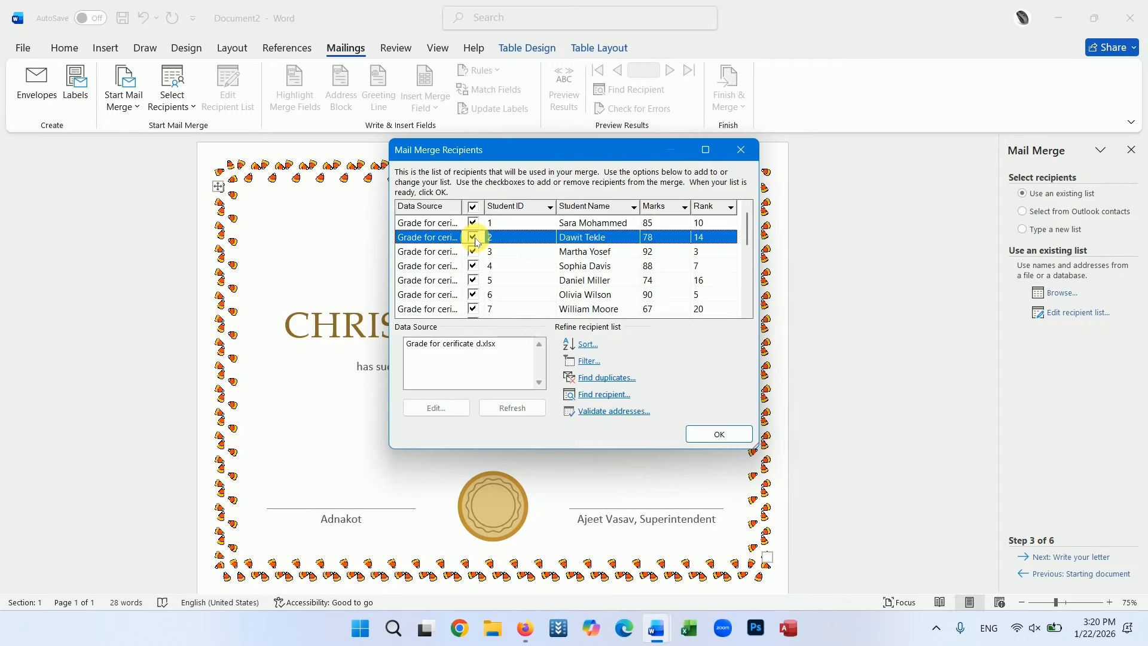
scroll(476, 242, down, 4)
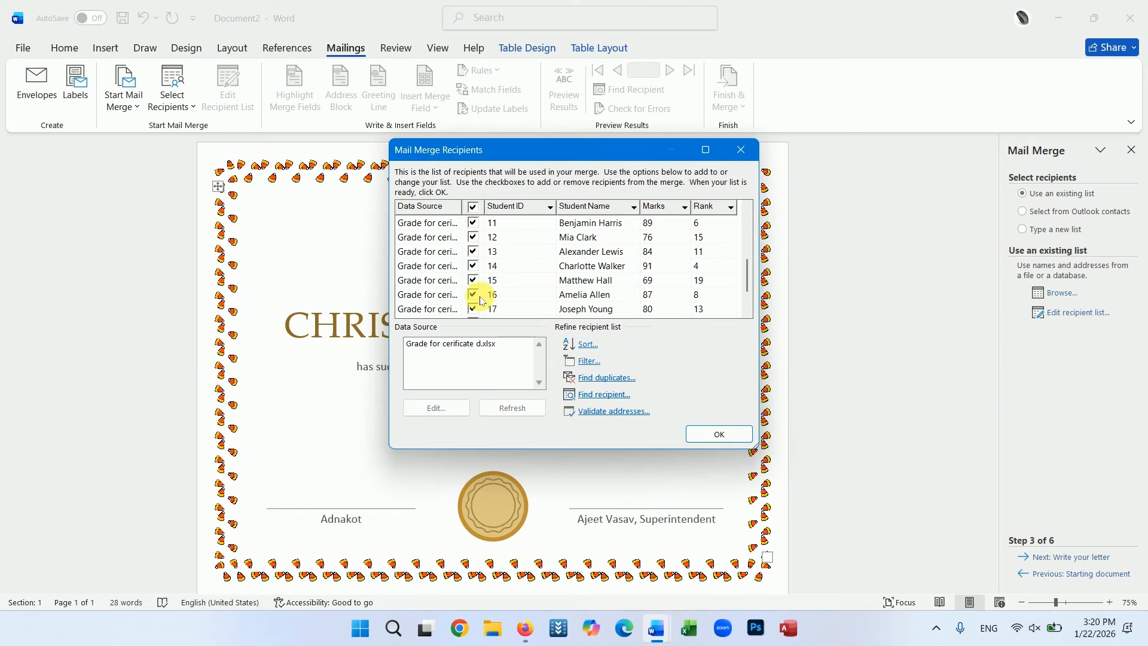
scroll(543, 271, up, 2)
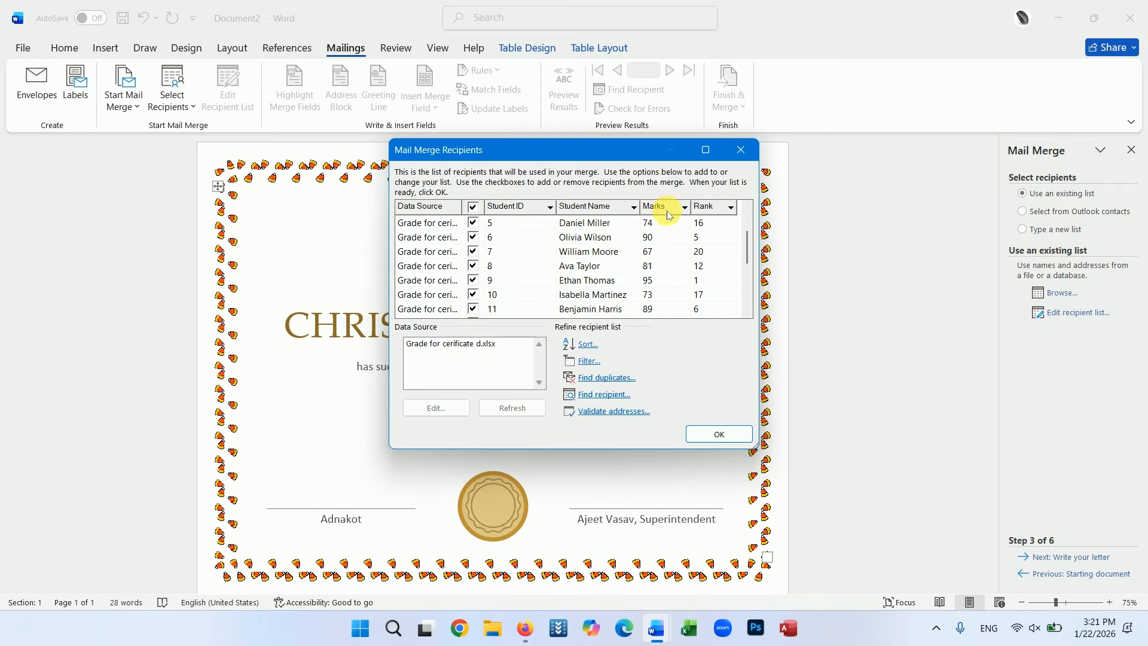
click(716, 440)
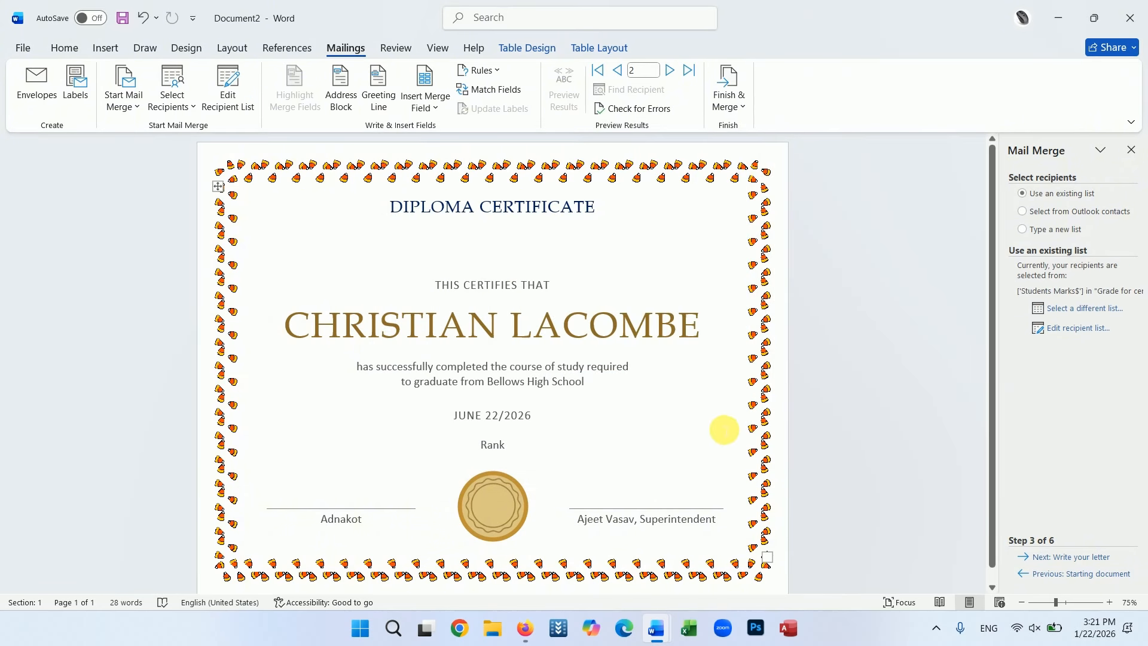
Step: Advance the mail merge wizard through the remaining stages to Complete the merge, and close the wizard pane
click(1063, 559)
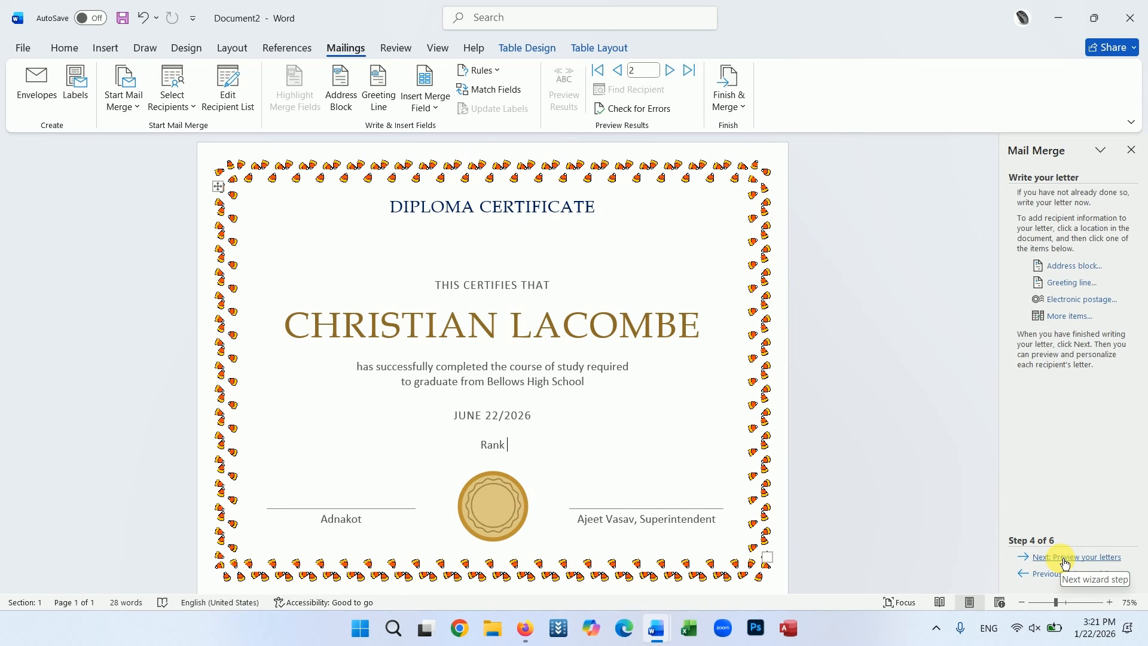
click(1065, 559)
click(1069, 559)
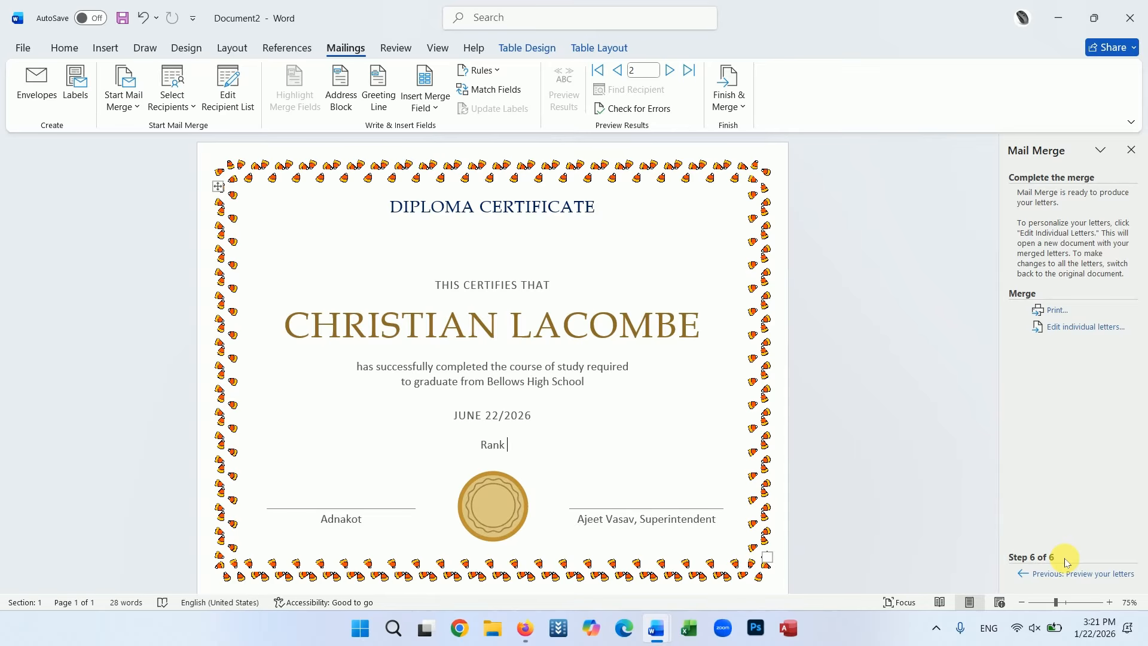
click(1130, 152)
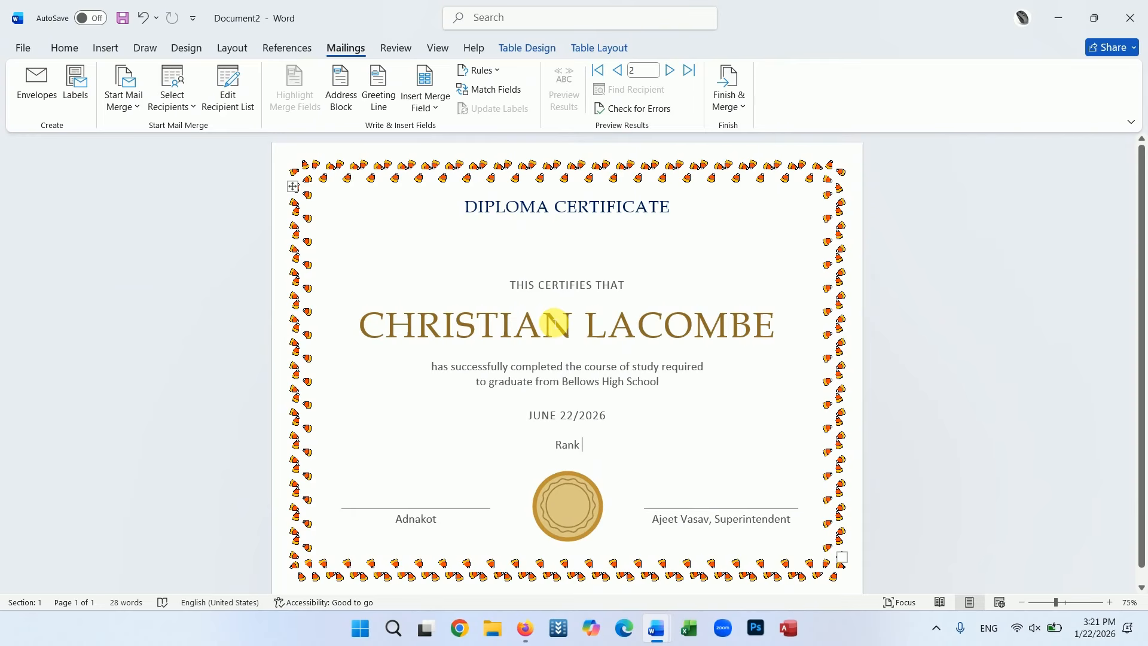
Step: Replace the large gold placeholder name beneath THIS CERTIFIES THAT with the Student_Name merge field
double_click(548, 325)
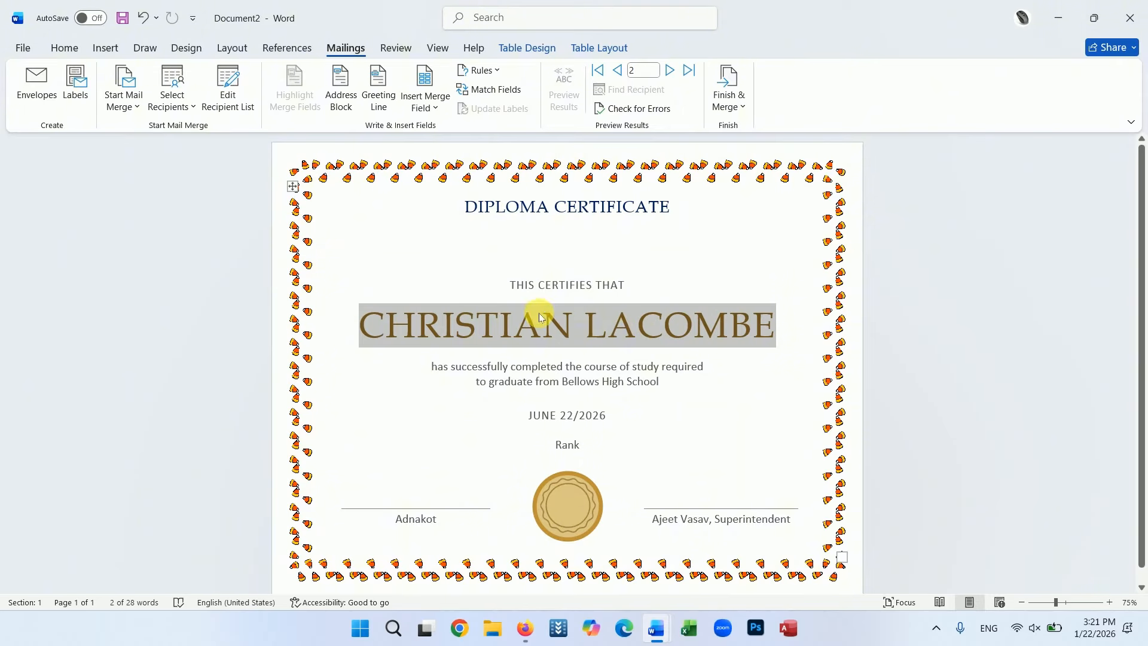
click(438, 118)
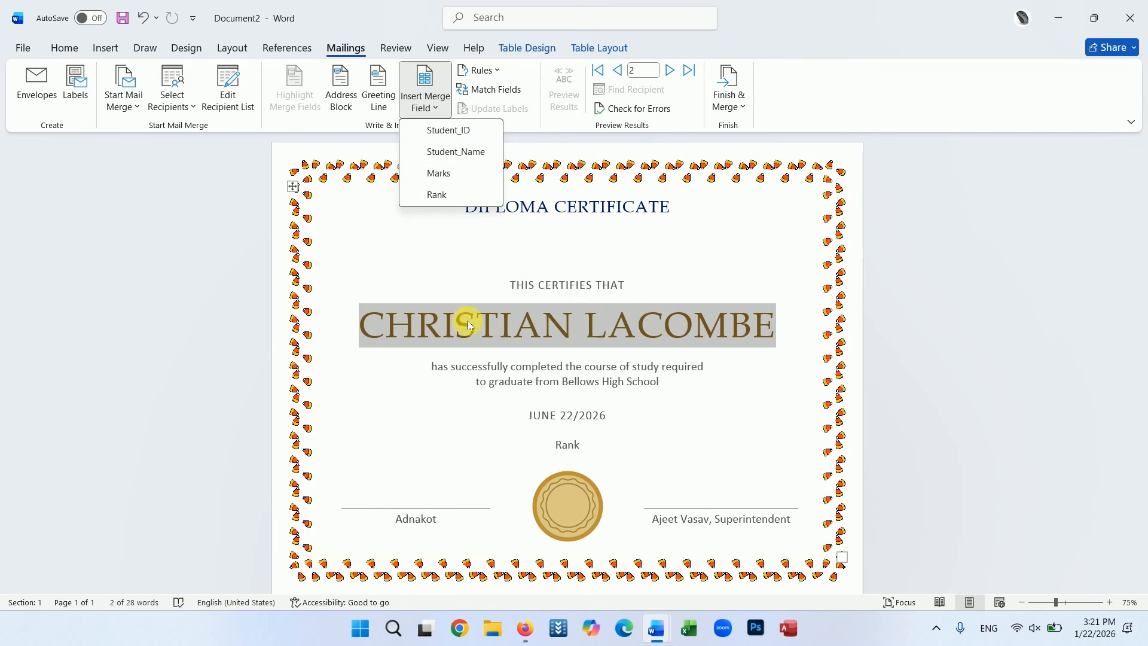
click(454, 153)
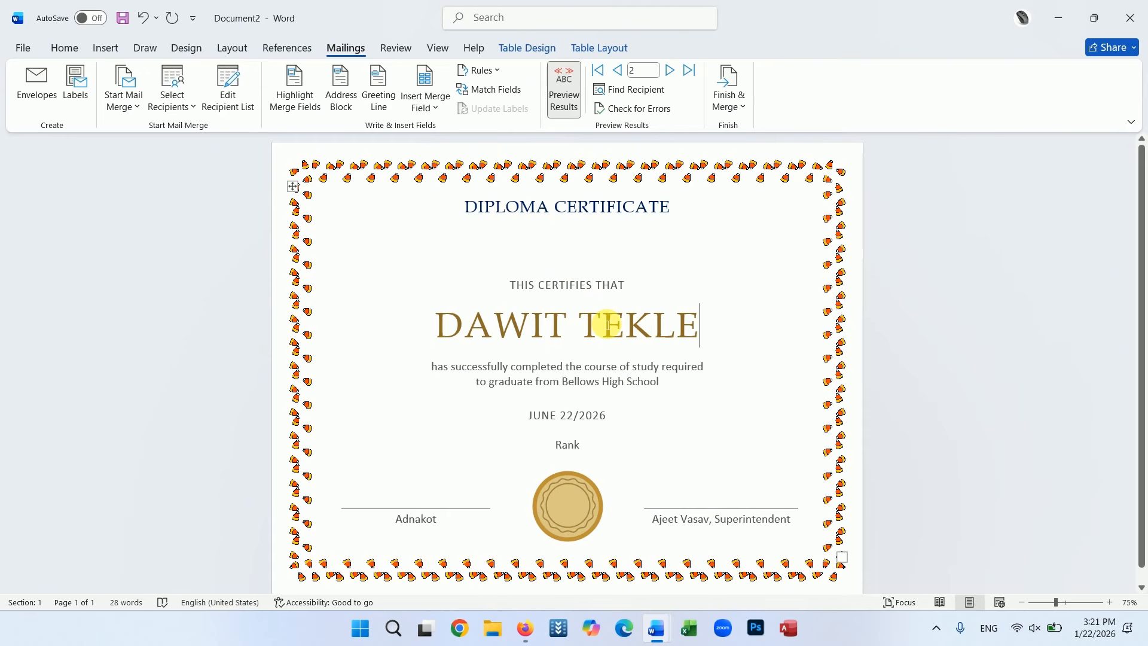
Step: Preview the certificates one record at a time up to record 15 to check the merged student names
click(673, 78)
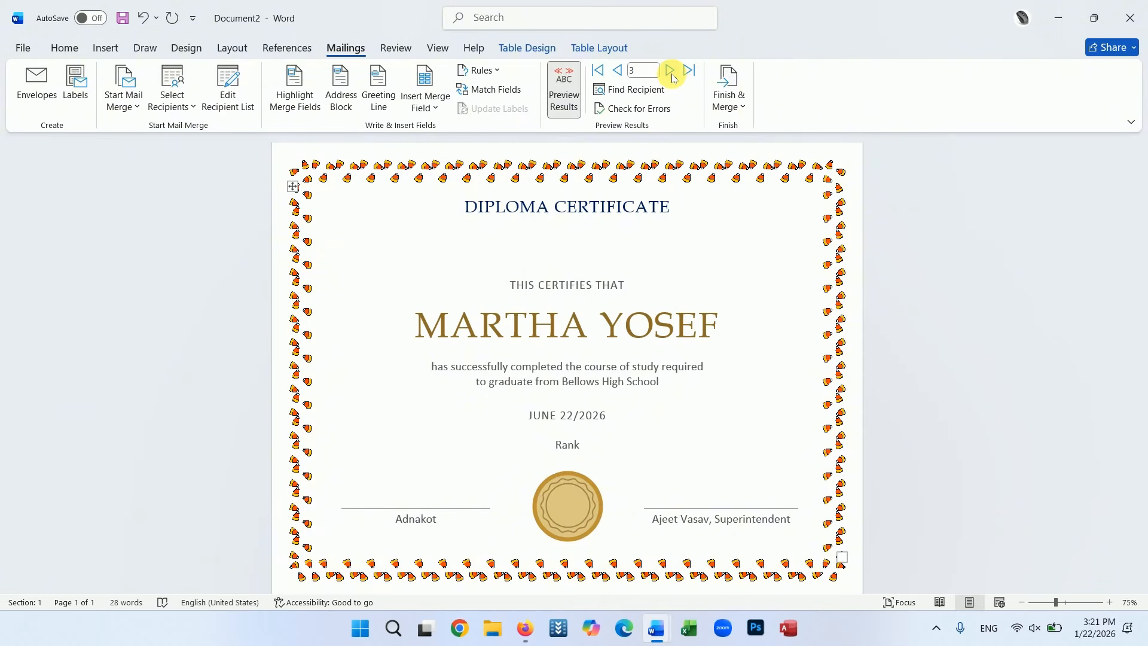
click(672, 77)
click(672, 78)
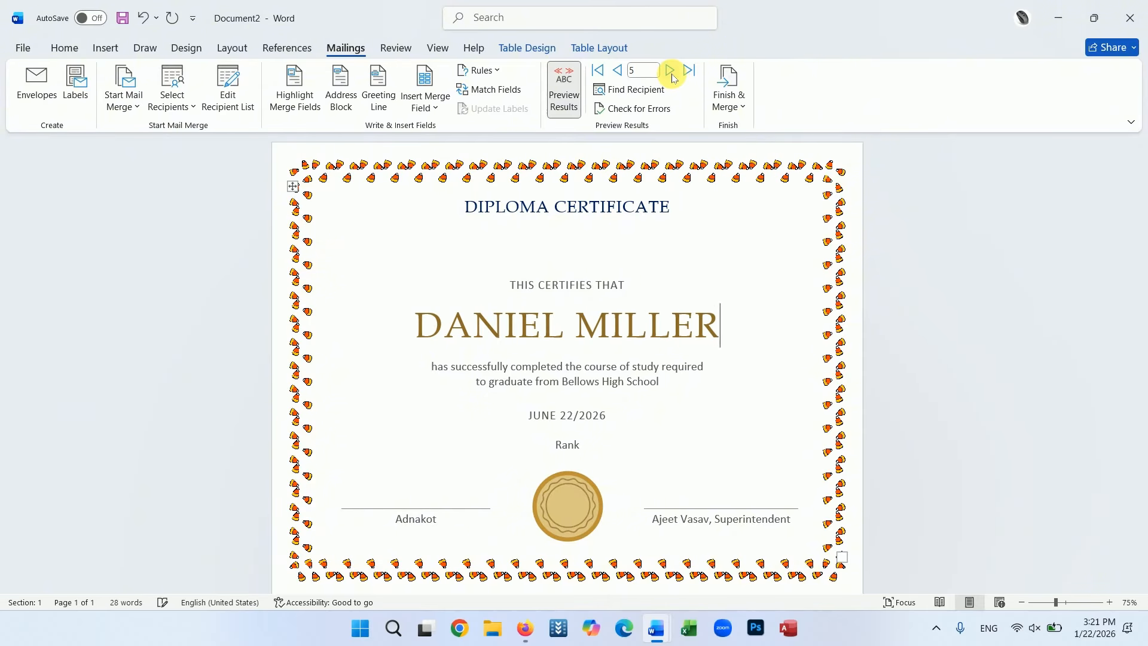
click(673, 78)
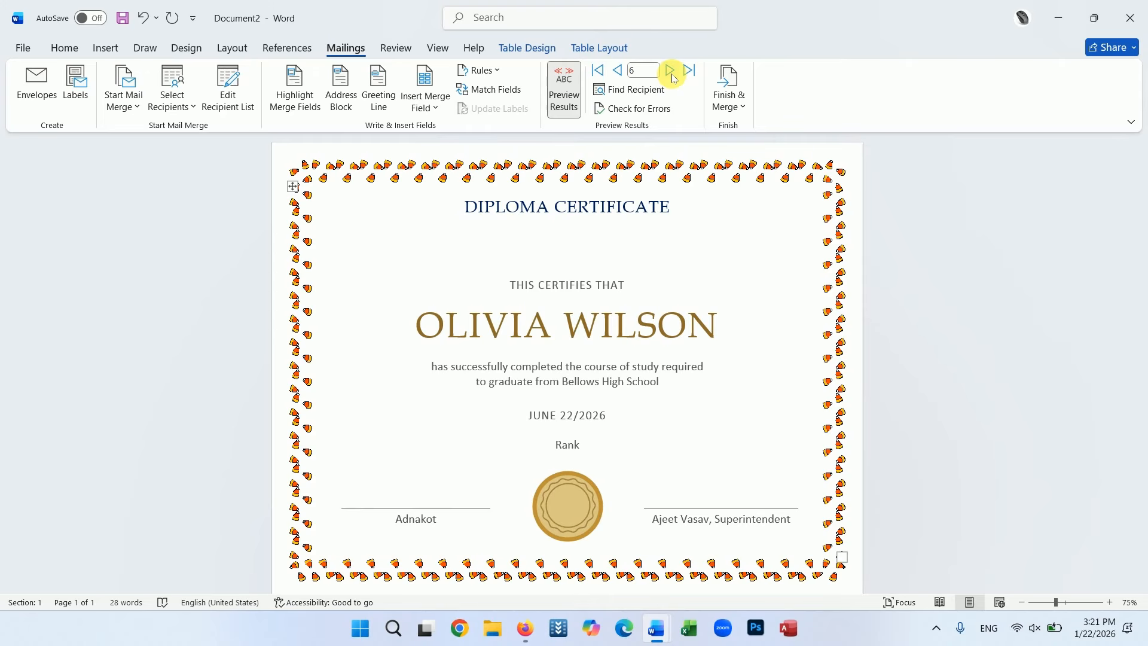
click(672, 78)
click(672, 78)
click(672, 77)
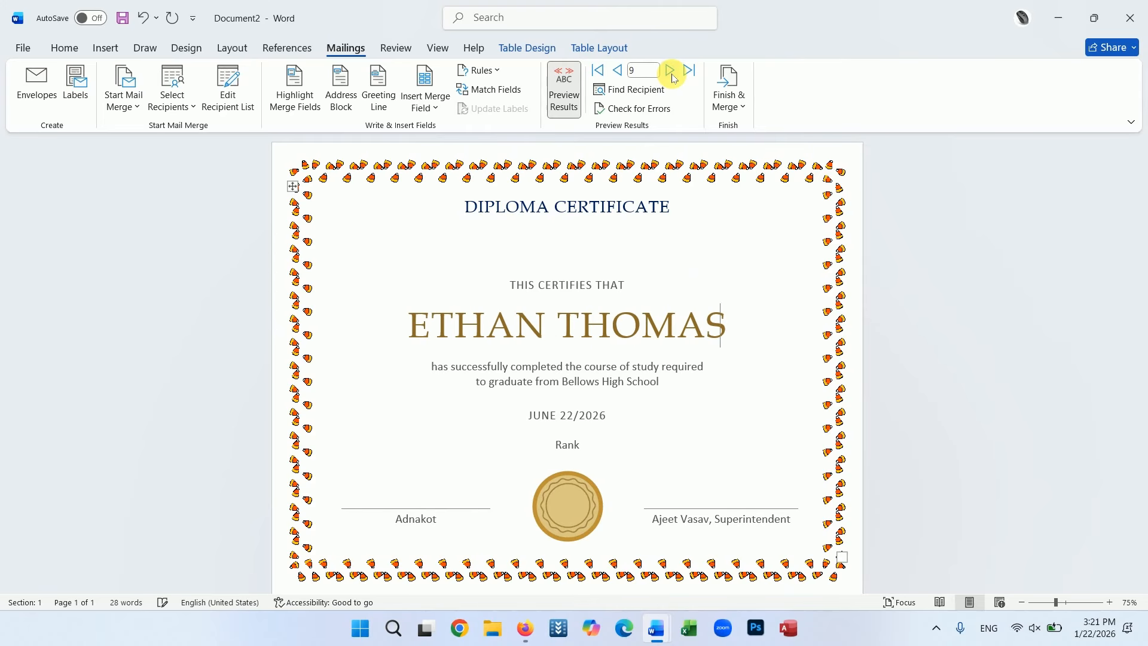
click(672, 78)
click(672, 78)
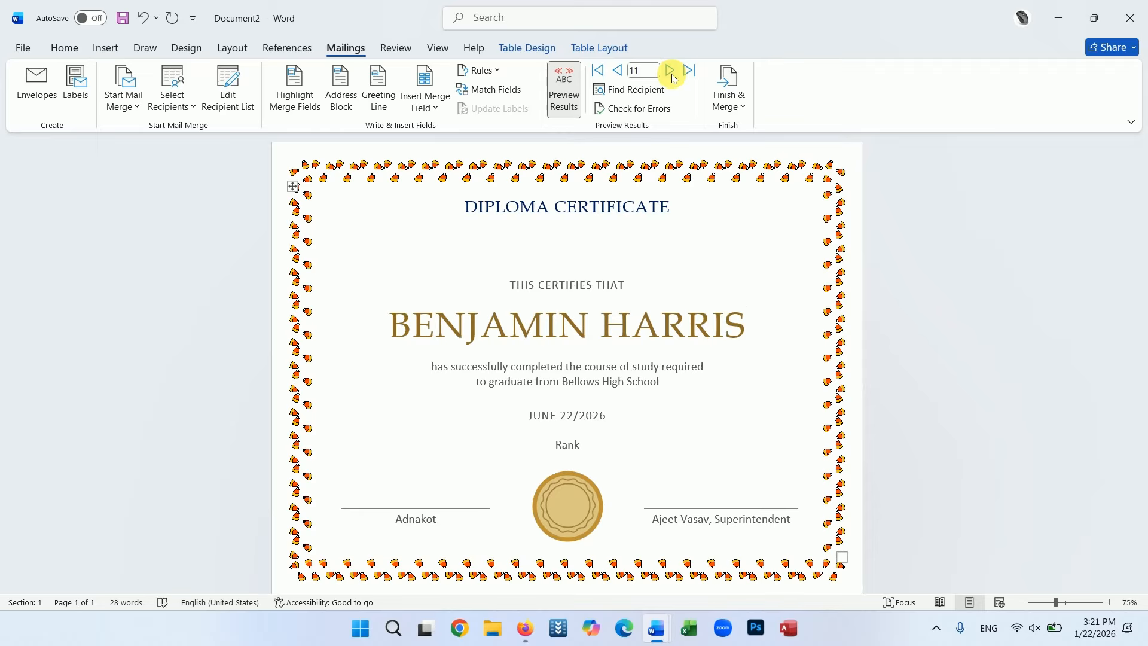
click(673, 77)
click(672, 78)
click(672, 78)
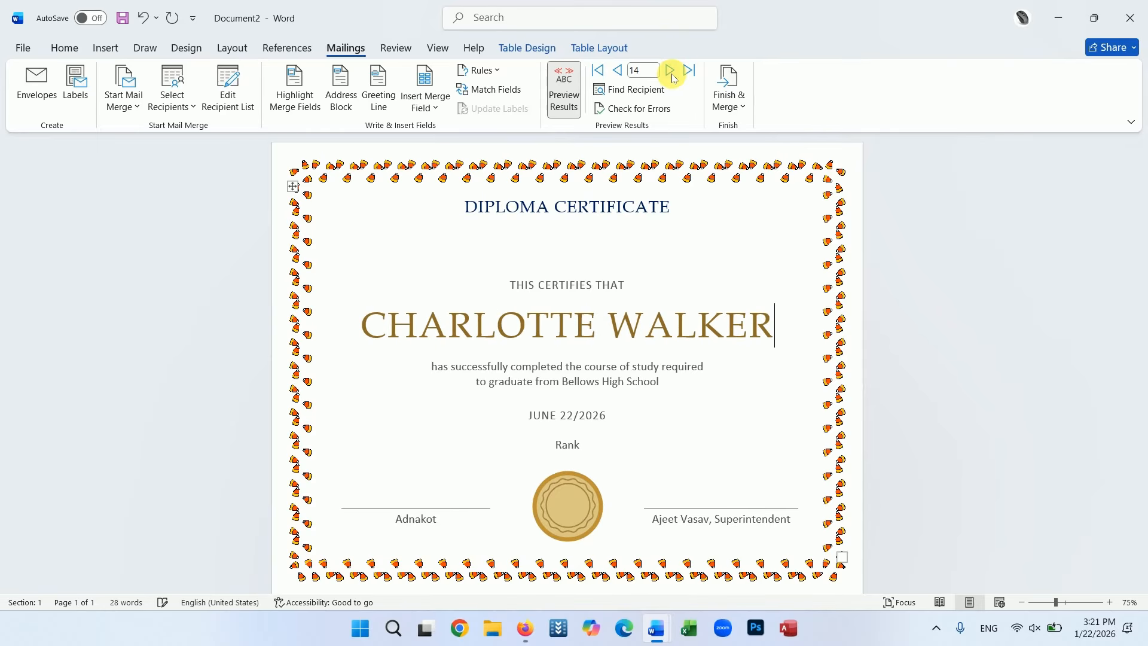
click(672, 76)
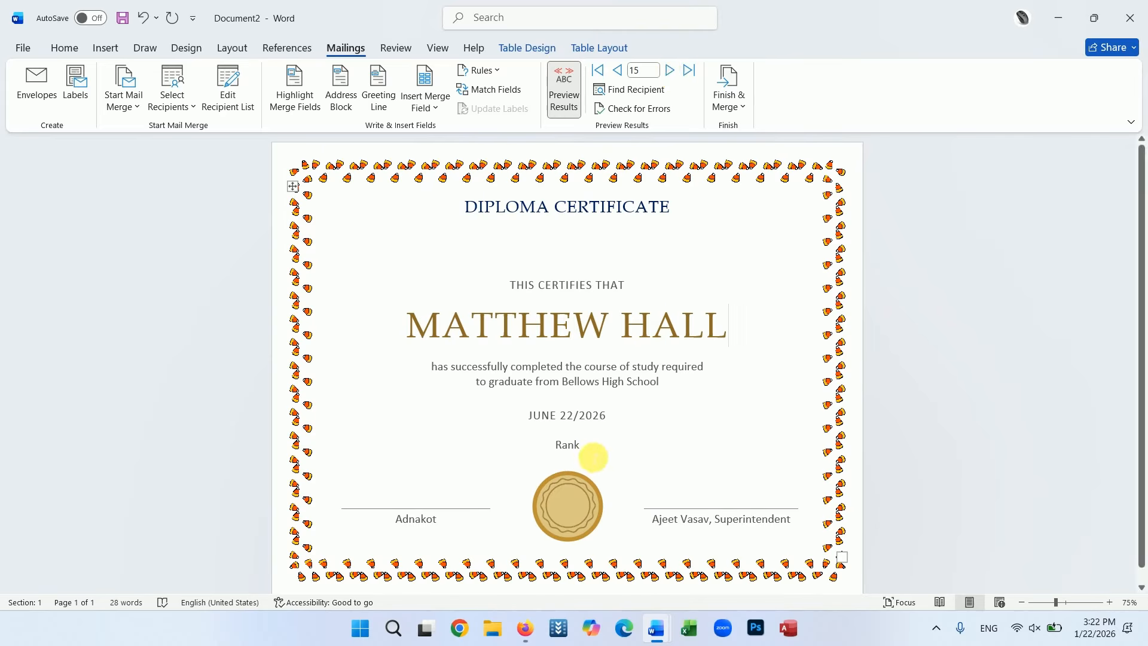
Step: Insert the Rank merge field after the word Rank above the gold seal
click(589, 457)
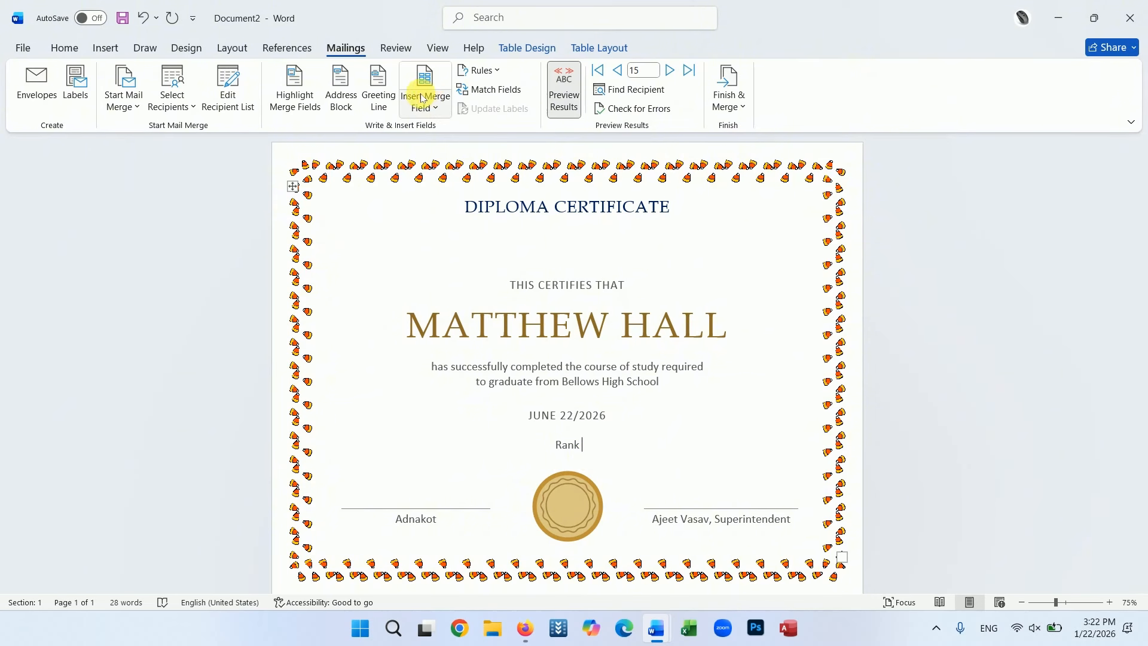
click(436, 109)
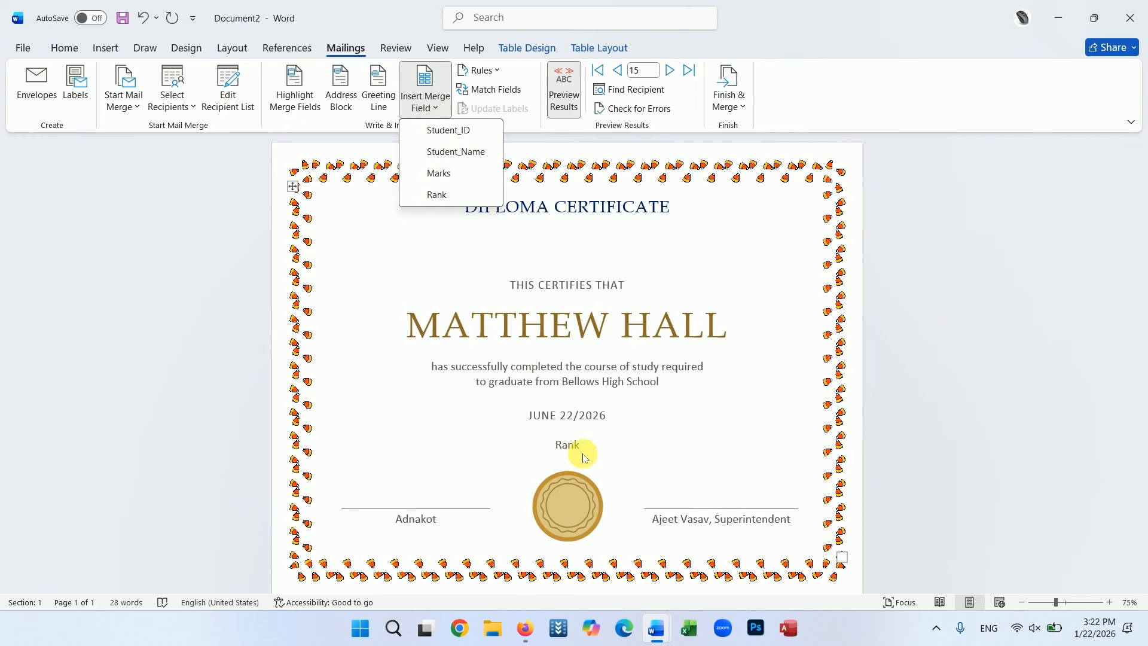
click(443, 196)
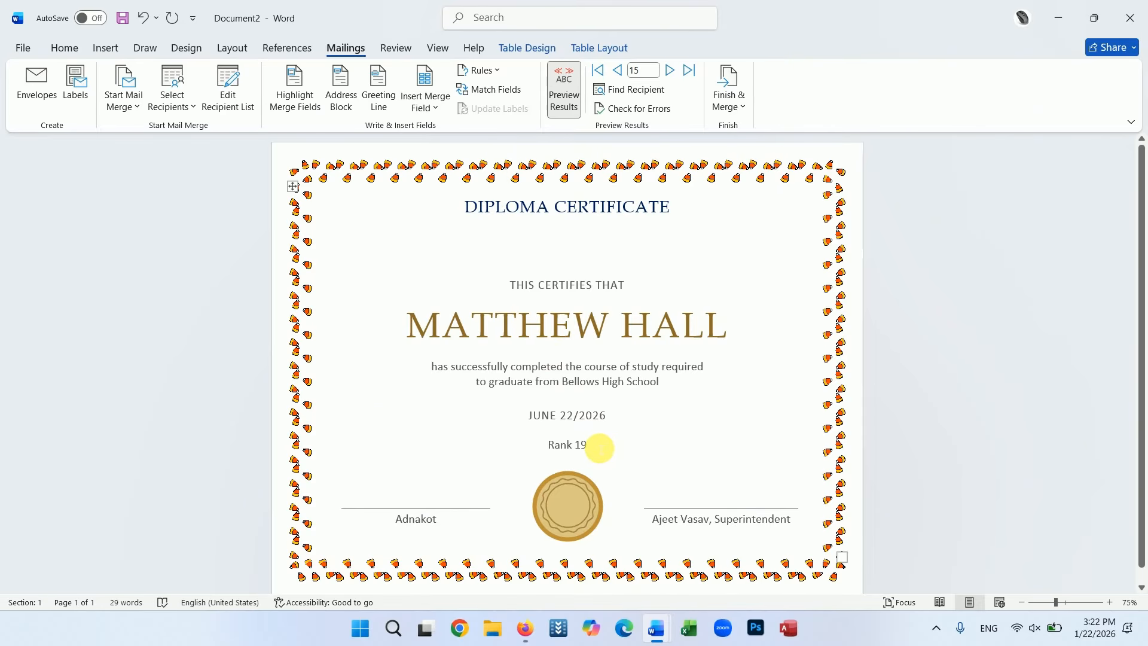
Step: Switch to Excel, open Grade for cerificate d.xlsx as read-only, and check the rank of the student with ID 15
click(693, 635)
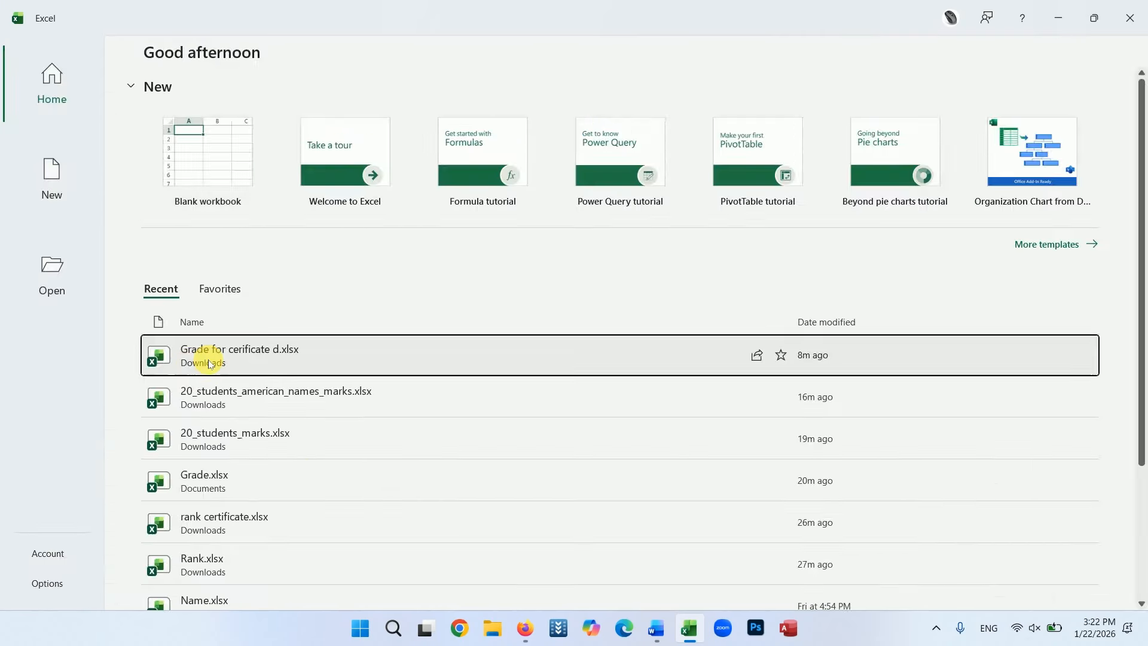
click(210, 360)
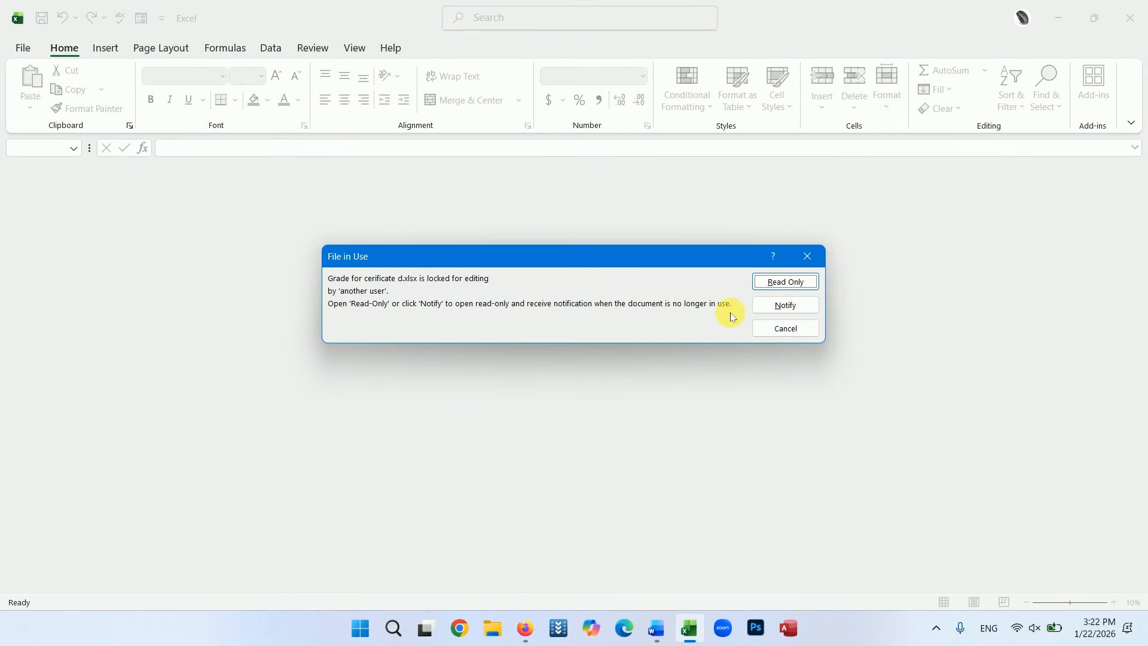
click(786, 282)
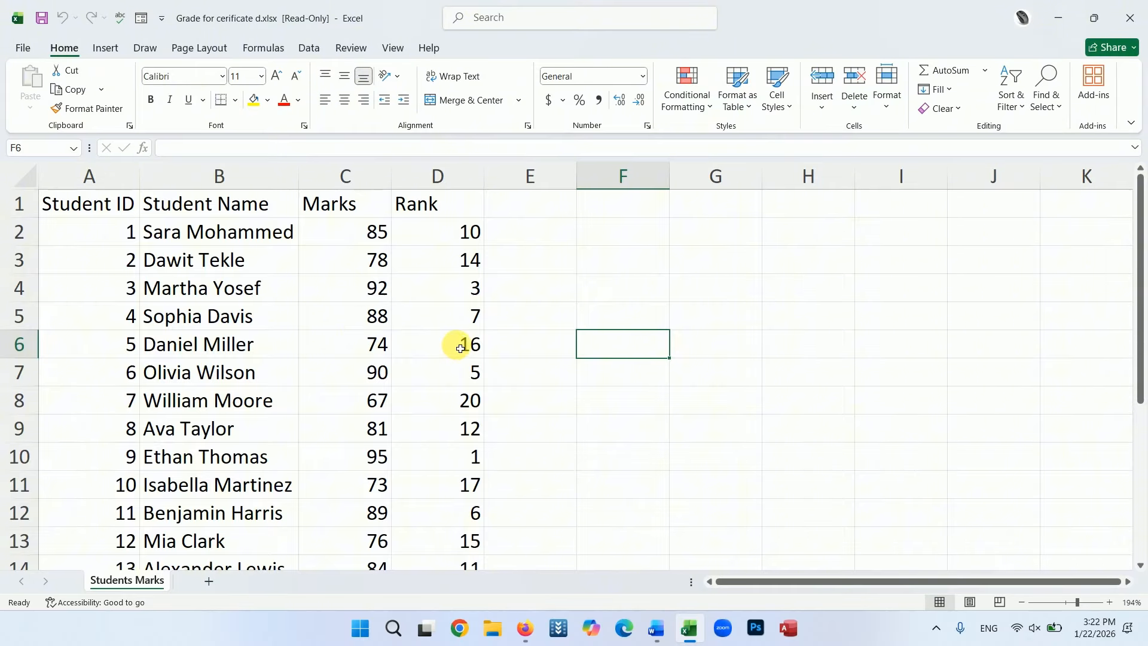
scroll(460, 349, down, 3)
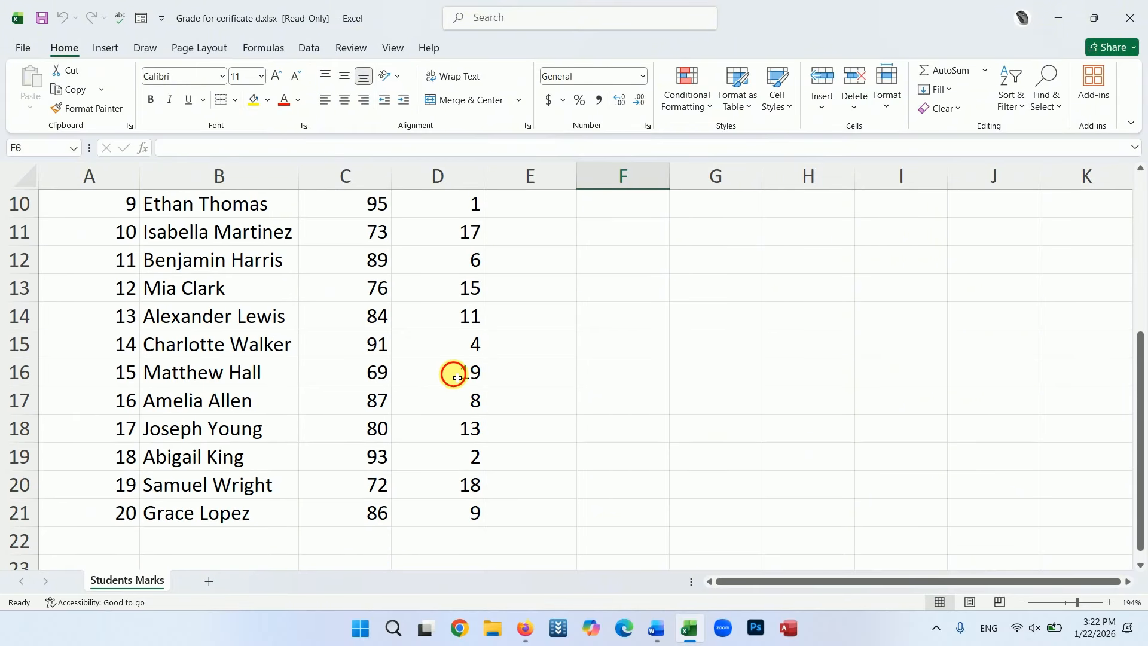
click(458, 378)
scroll(372, 376, up, 2)
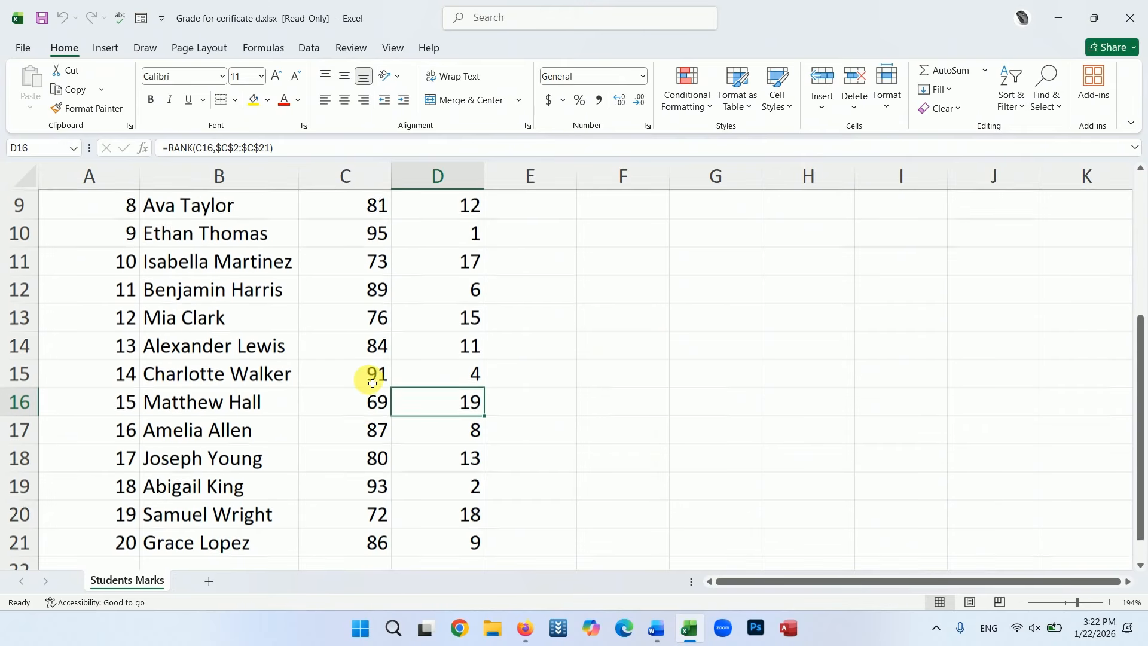
Step: Check the rank in cell D10, switch back to the Word certificate, and preview the merged records one at a time up to record 19
click(450, 374)
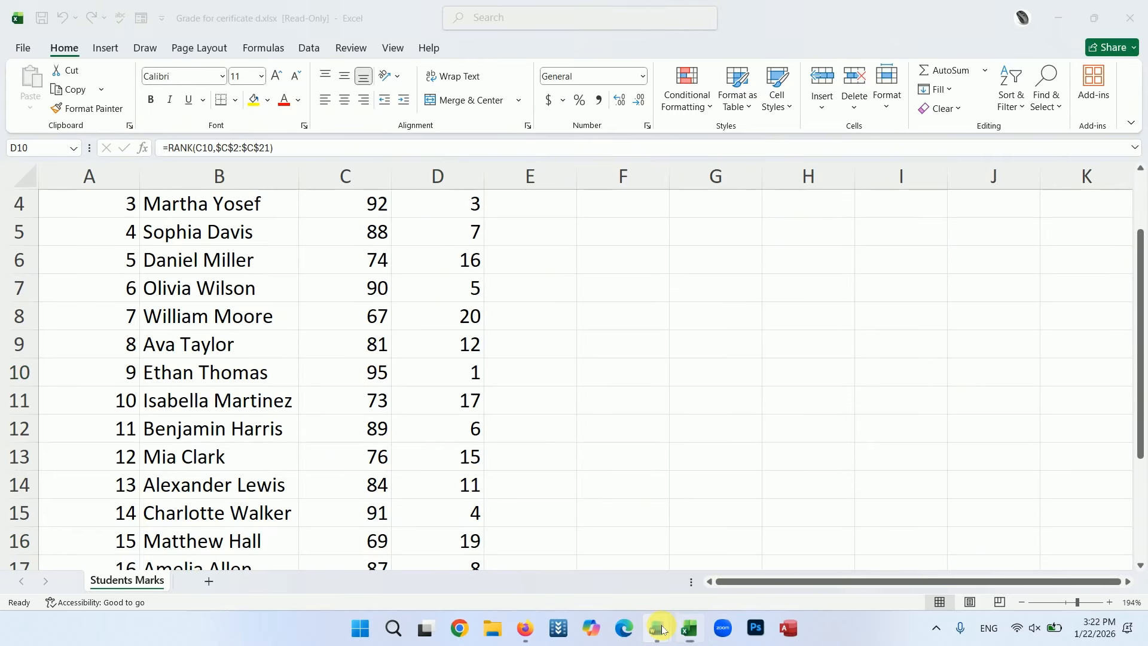
mouse_move(657, 628)
click(781, 570)
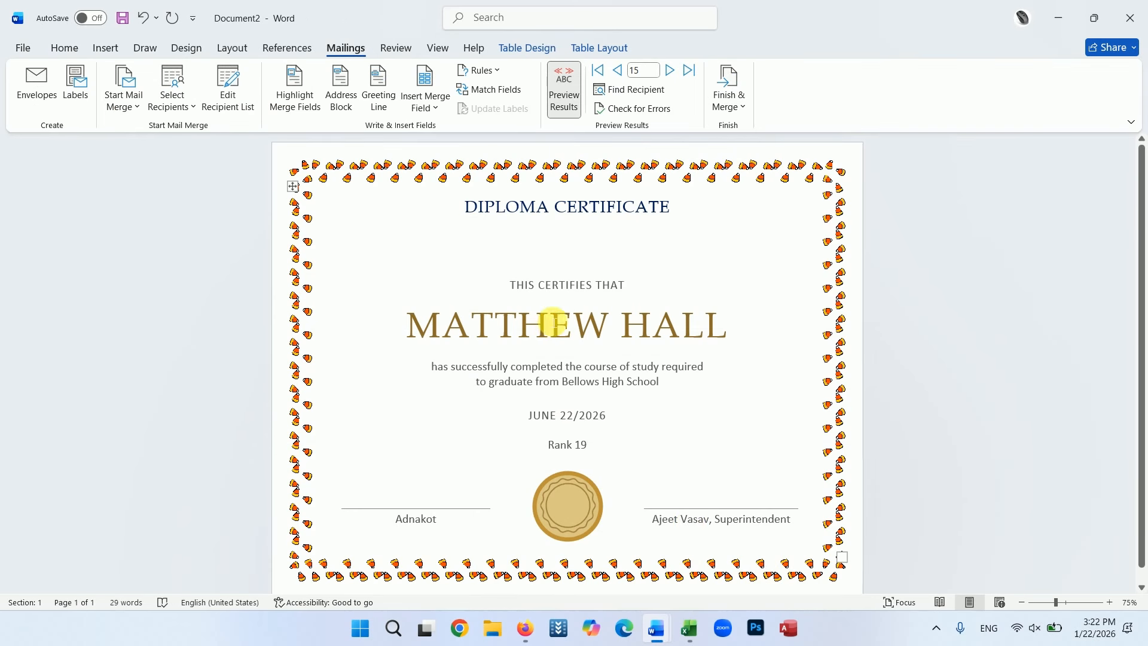
click(671, 70)
click(671, 71)
click(671, 70)
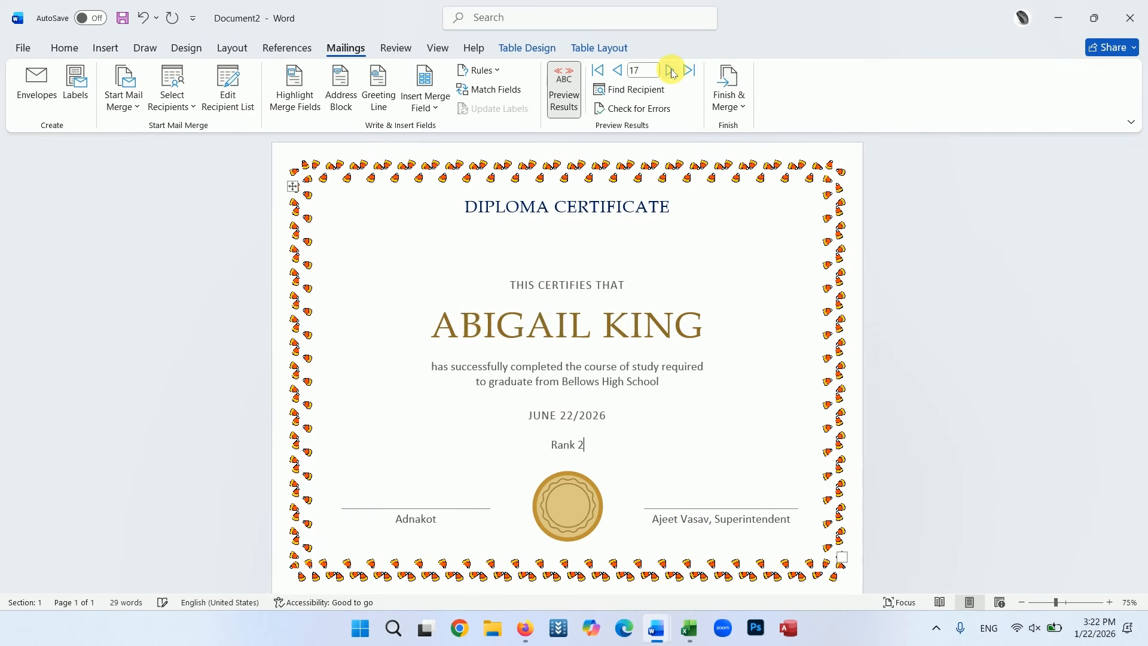
click(671, 71)
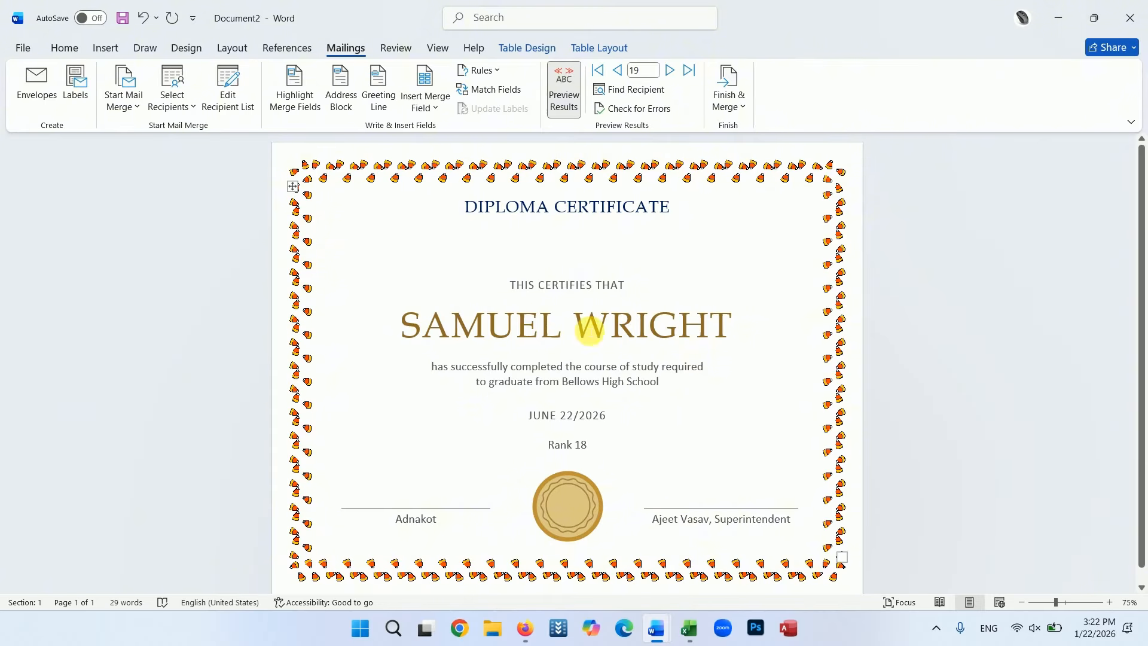
Step: Compare the available merge fields with the Student ID, Student Name and Marks column headings in the Excel list, and return to Word
click(439, 109)
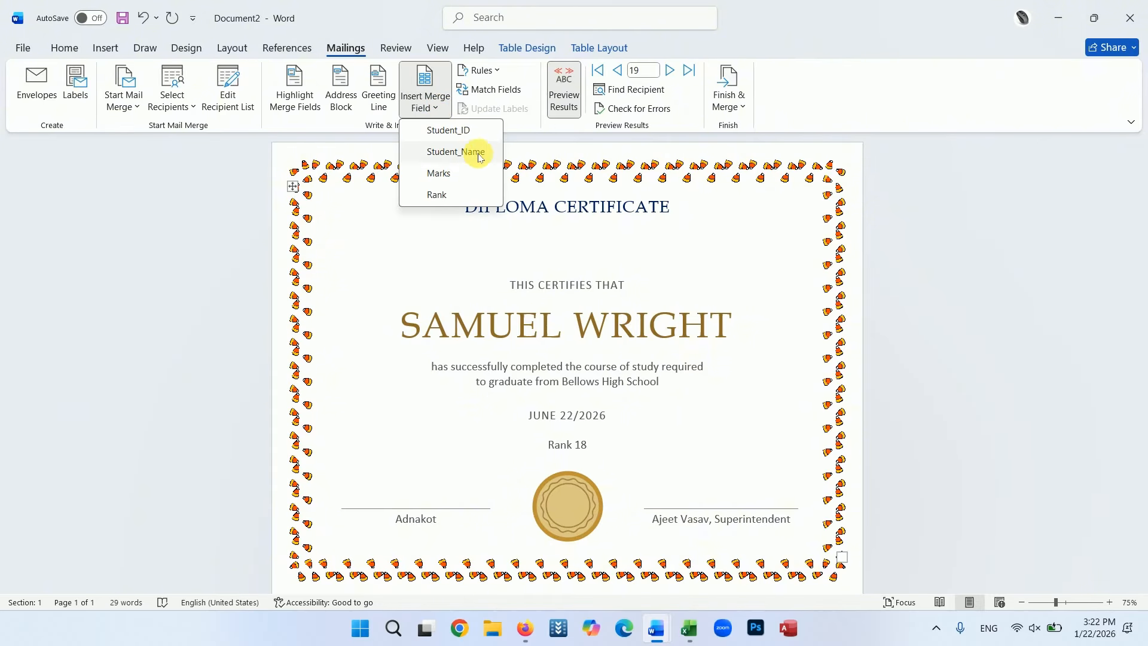
click(689, 628)
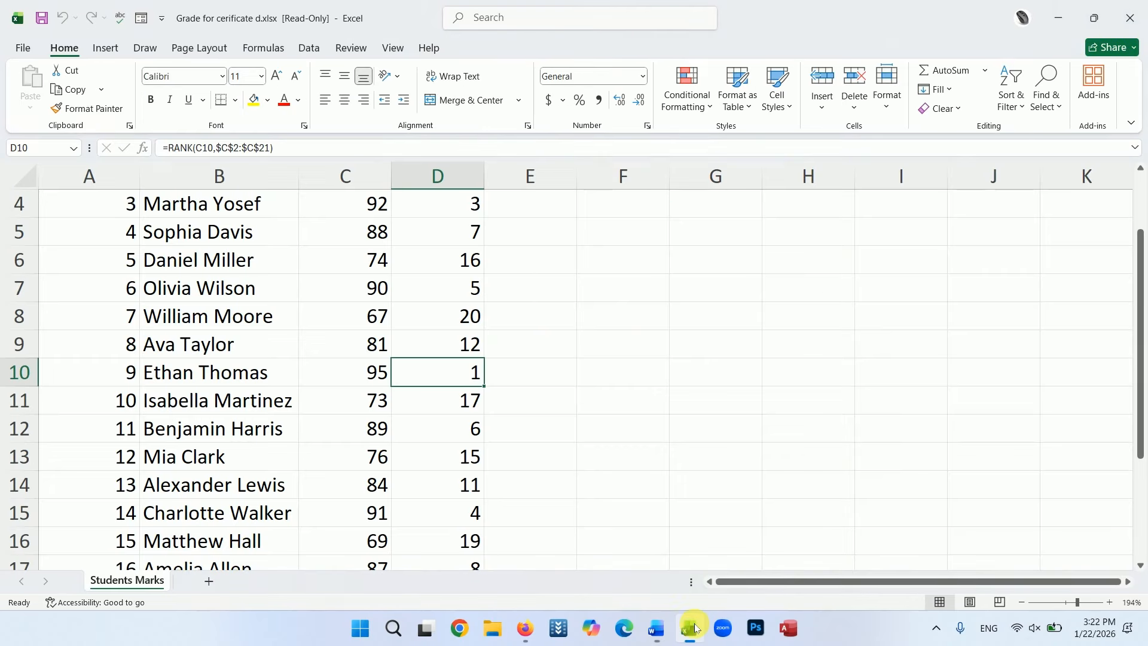
scroll(296, 214, up, 1)
click(122, 204)
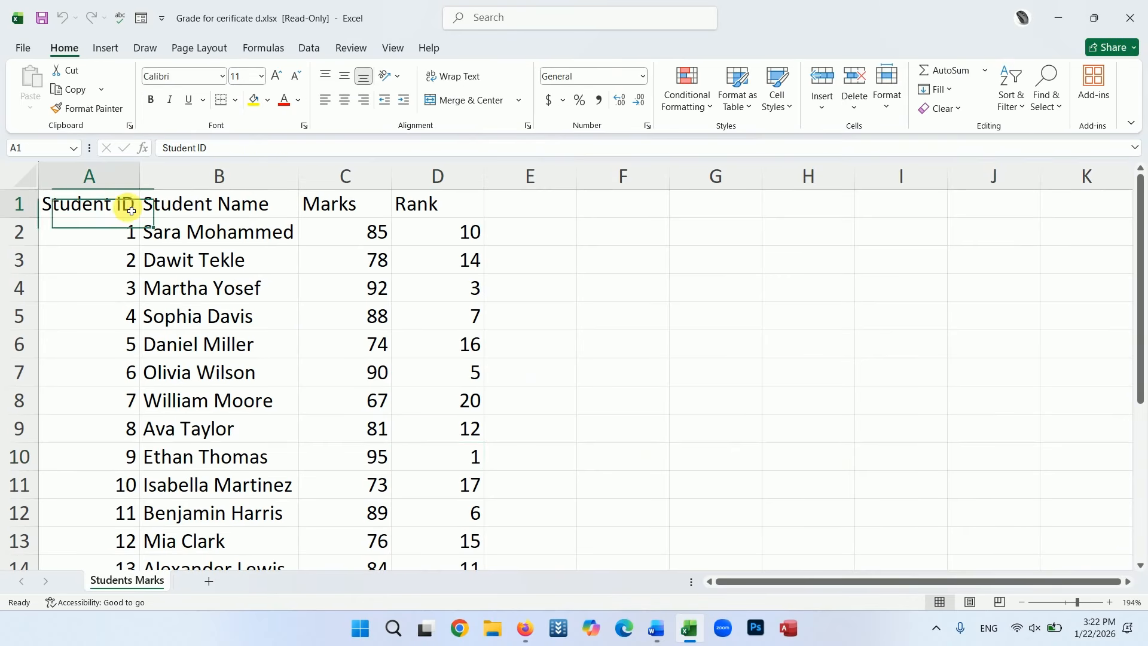
click(239, 203)
click(335, 204)
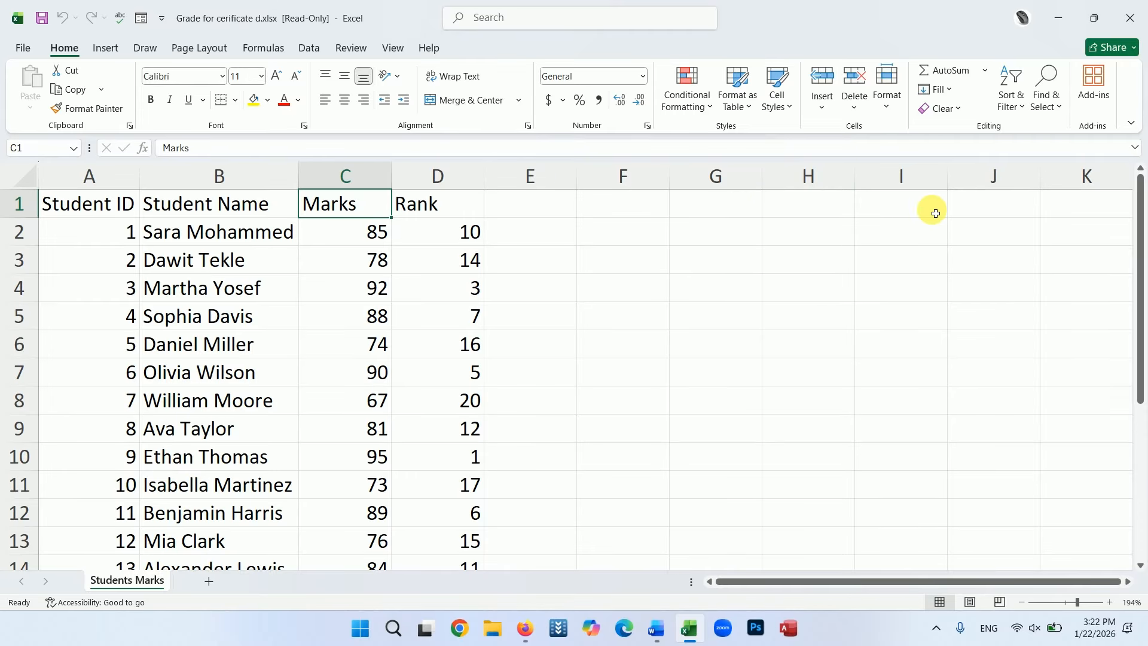
click(690, 628)
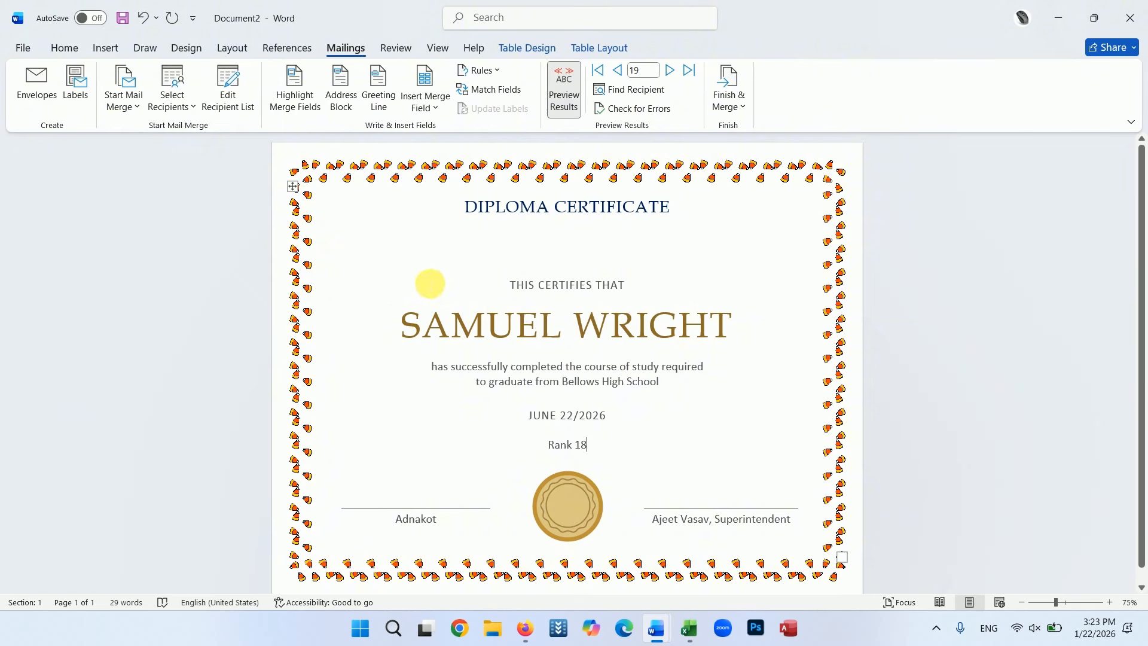
Step: Check the regular print preview of the current certificate and return to the document
click(24, 49)
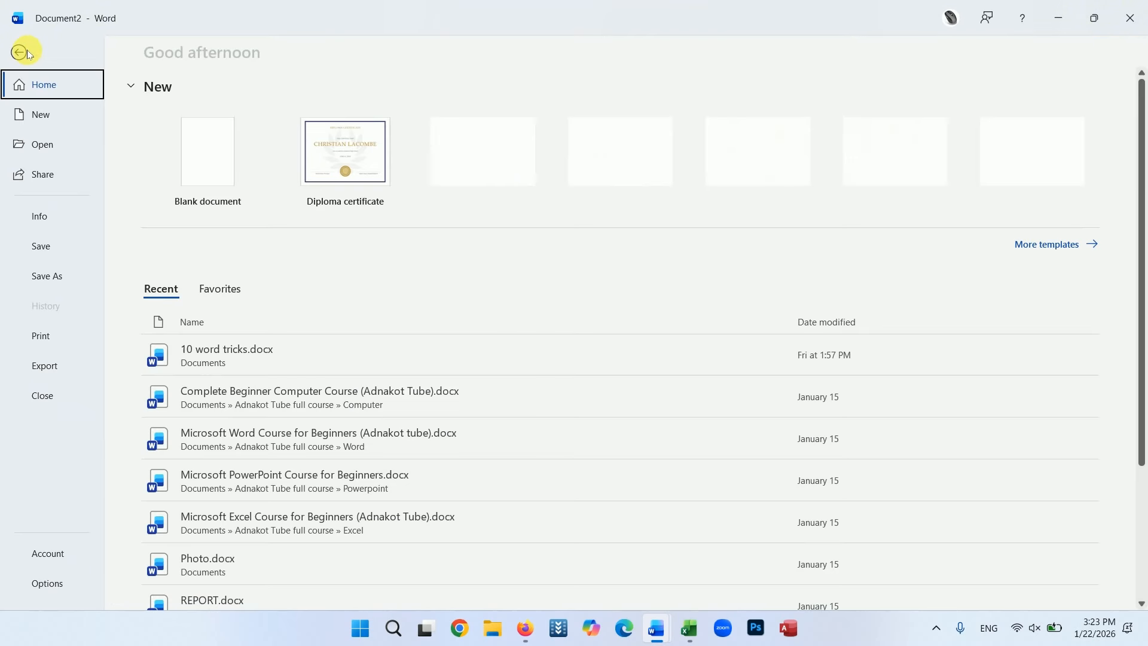
click(43, 336)
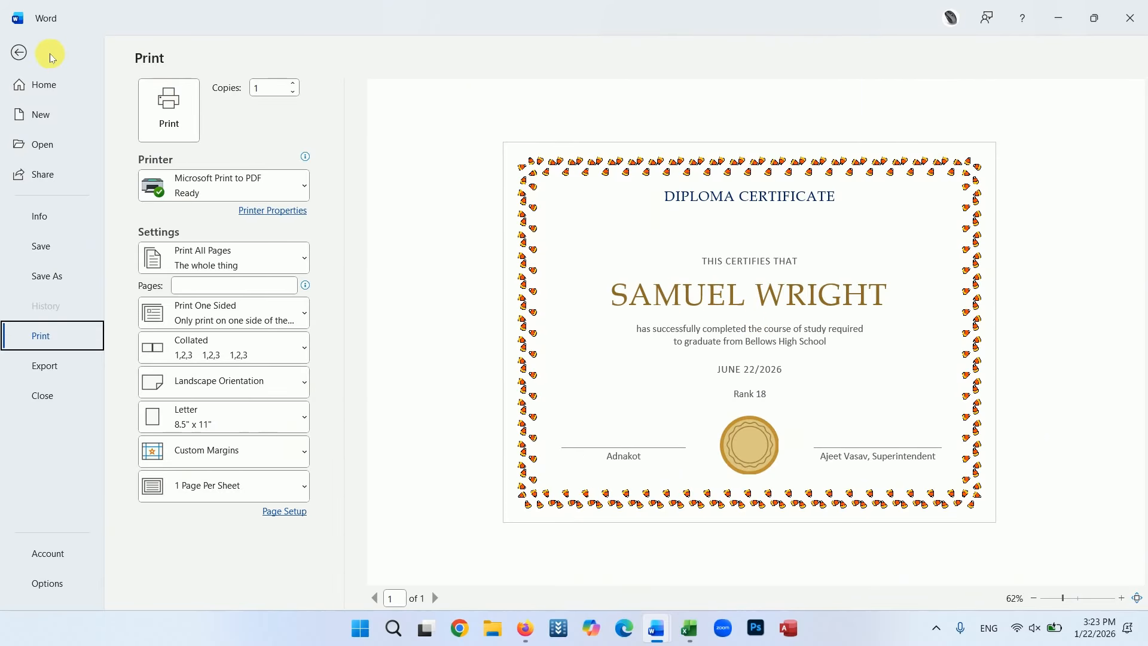
click(23, 54)
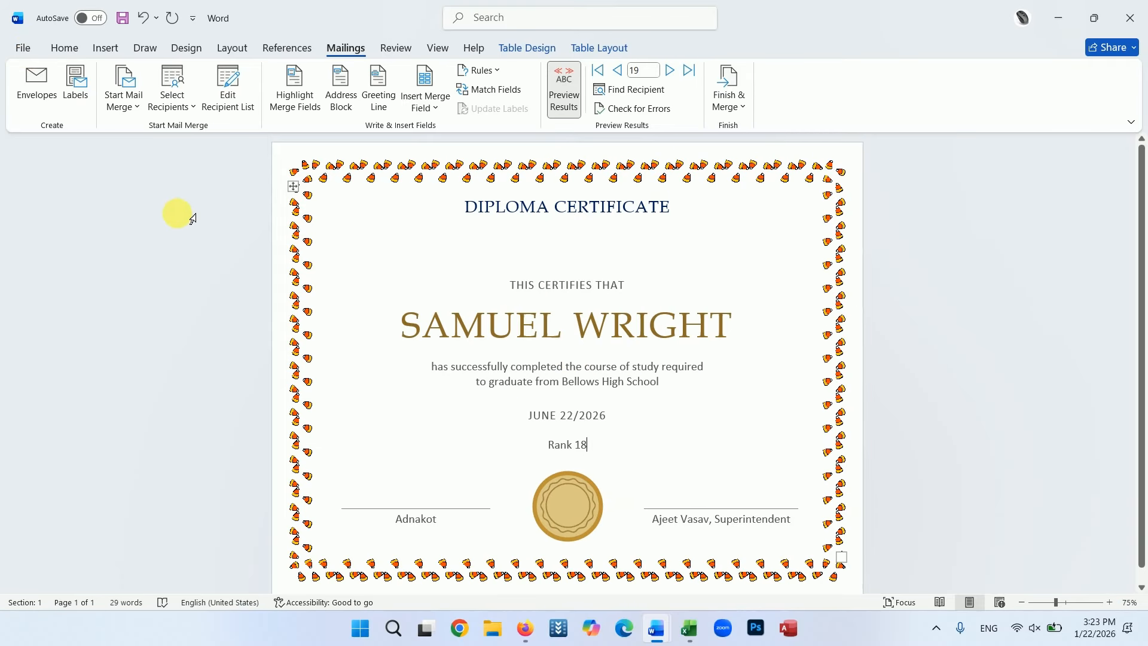
Step: Finish the merge by printing all records to the Microsoft Print to PDF printer with the default print settings
click(742, 108)
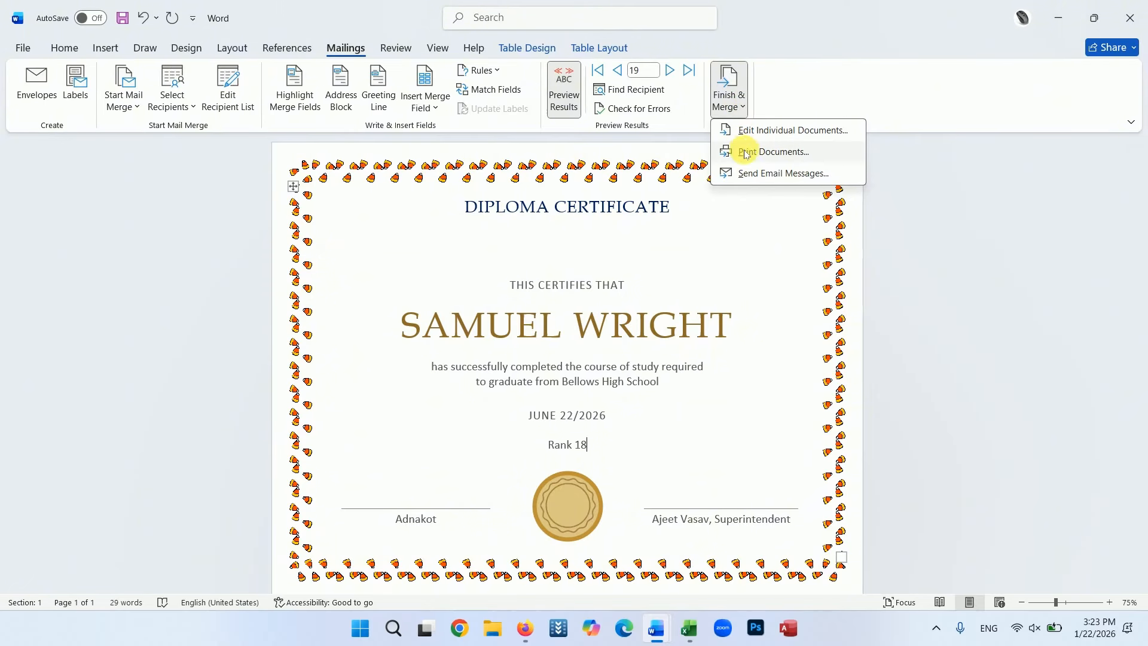
click(764, 156)
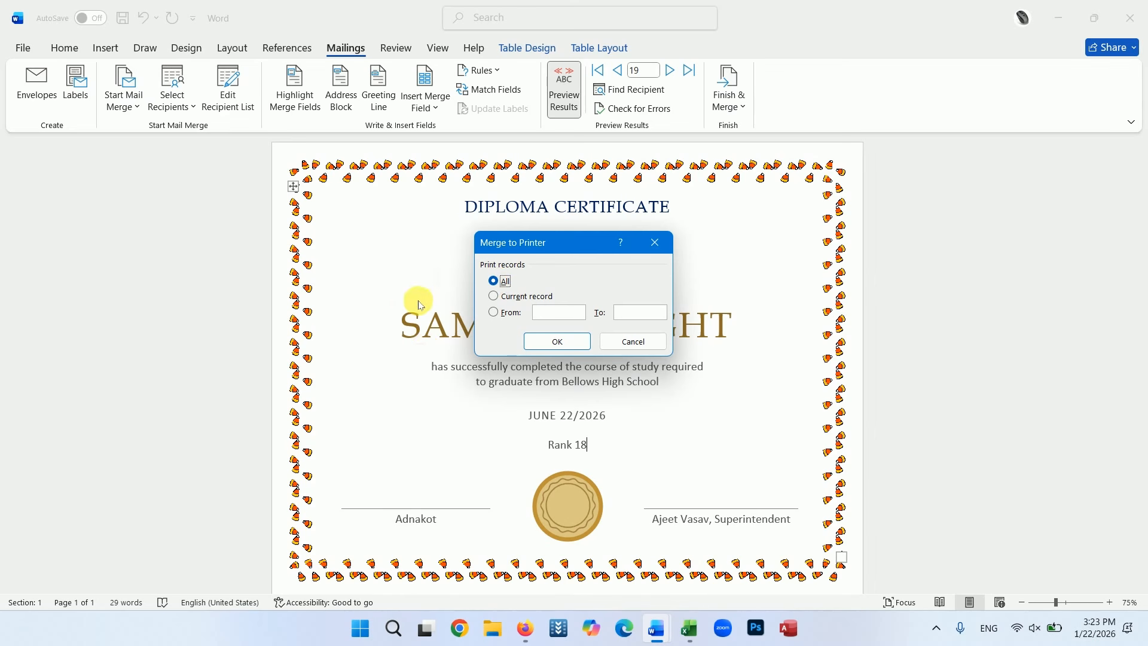
drag(578, 253, 747, 217)
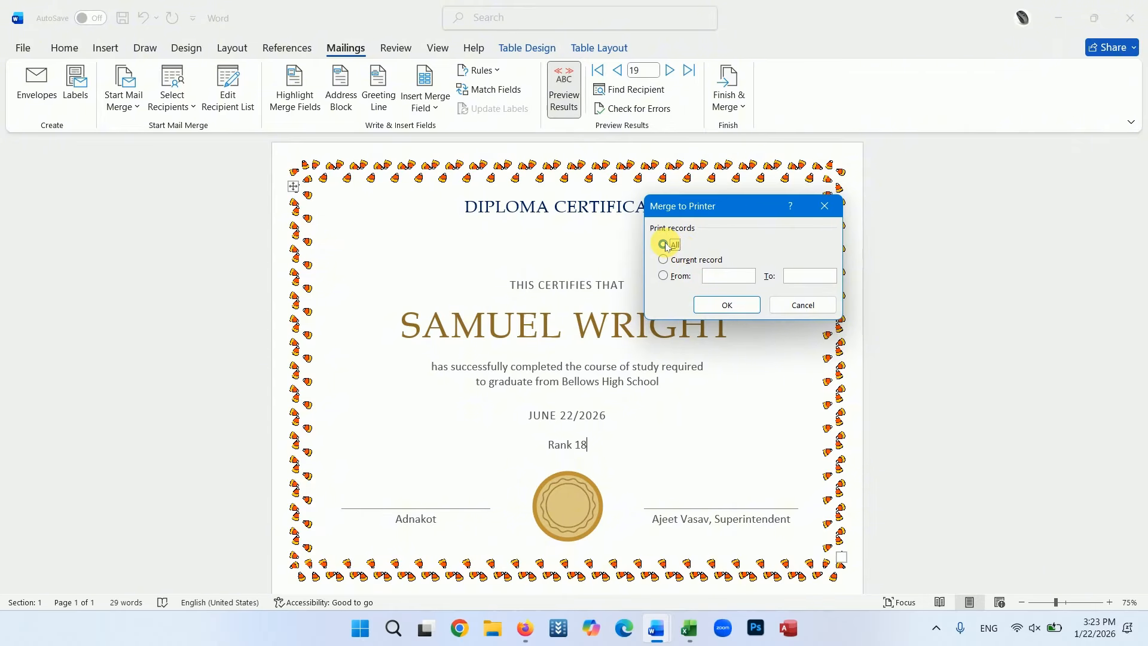
click(727, 305)
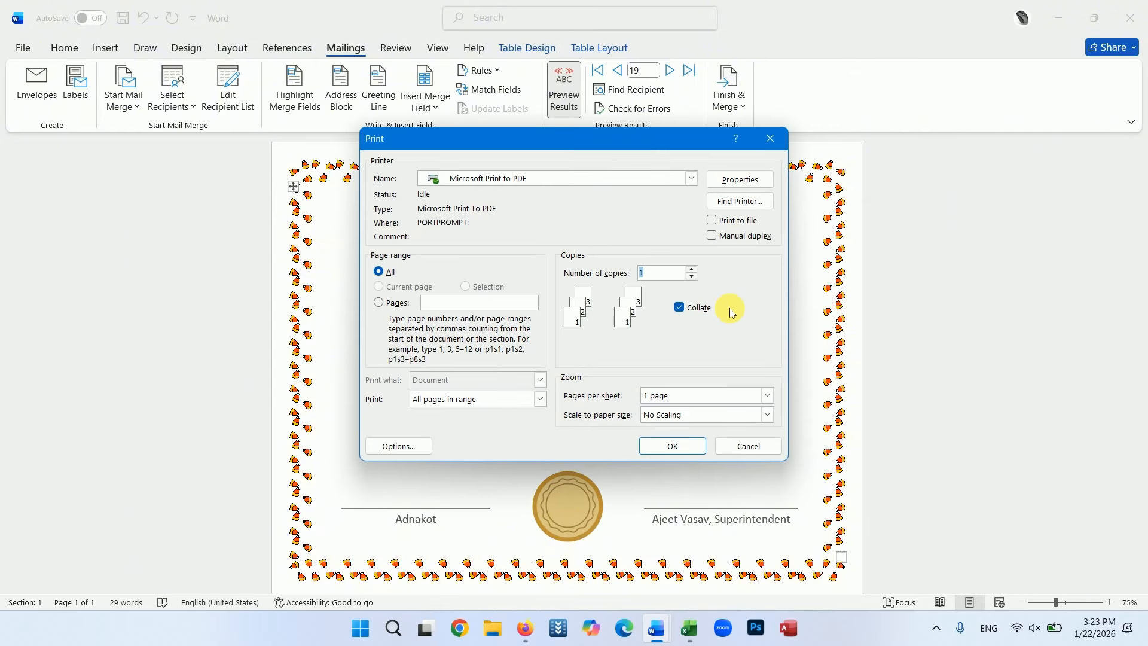
click(578, 180)
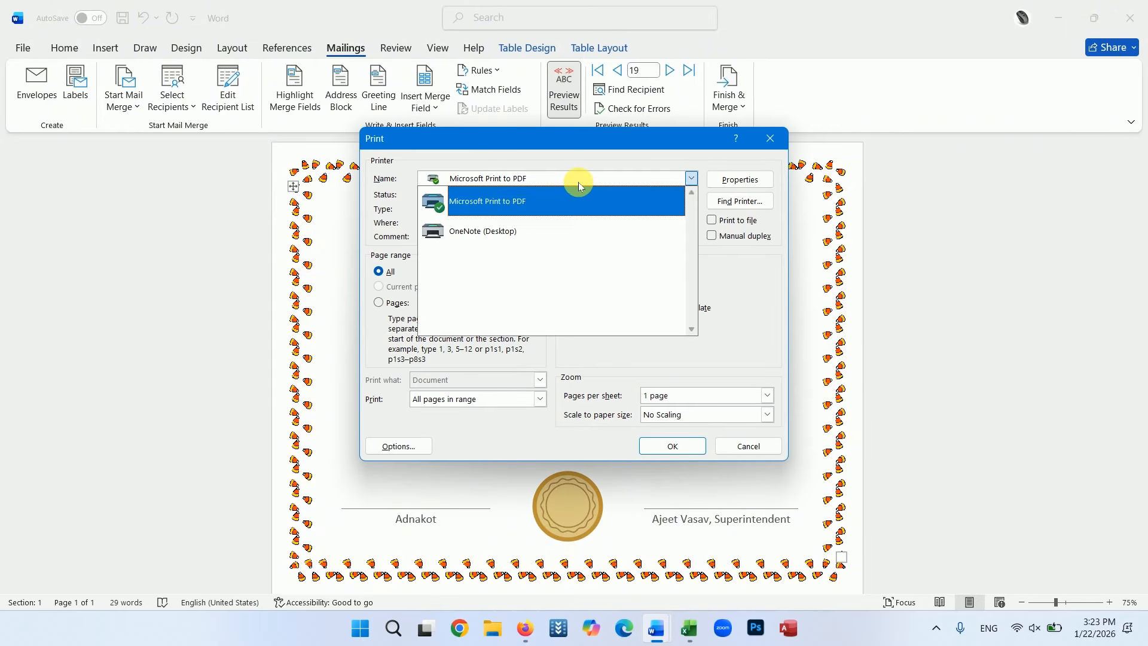
click(588, 178)
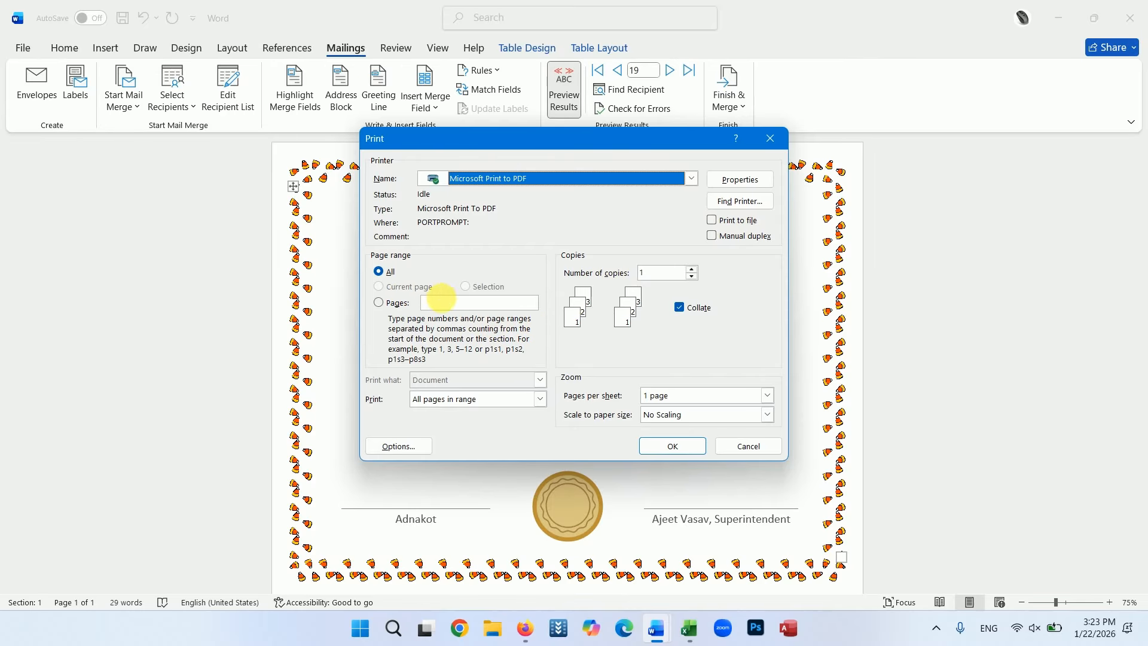
click(671, 445)
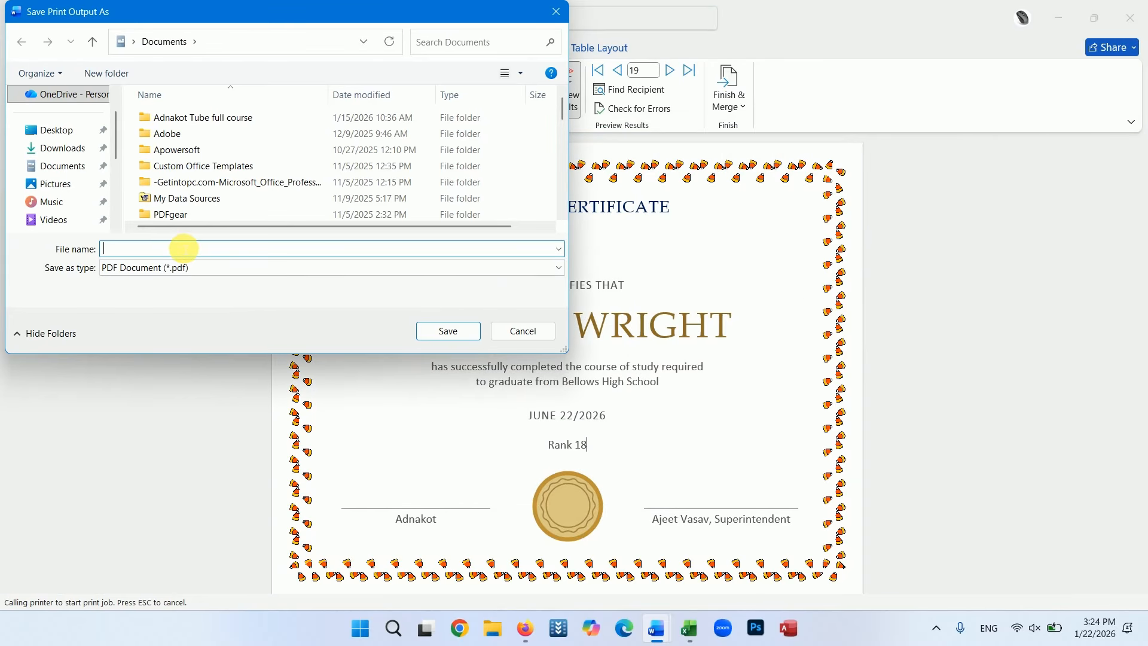
Step: Save the merged print output in the Documents folder as a PDF named Cer Final
click(177, 245)
text(Cer)
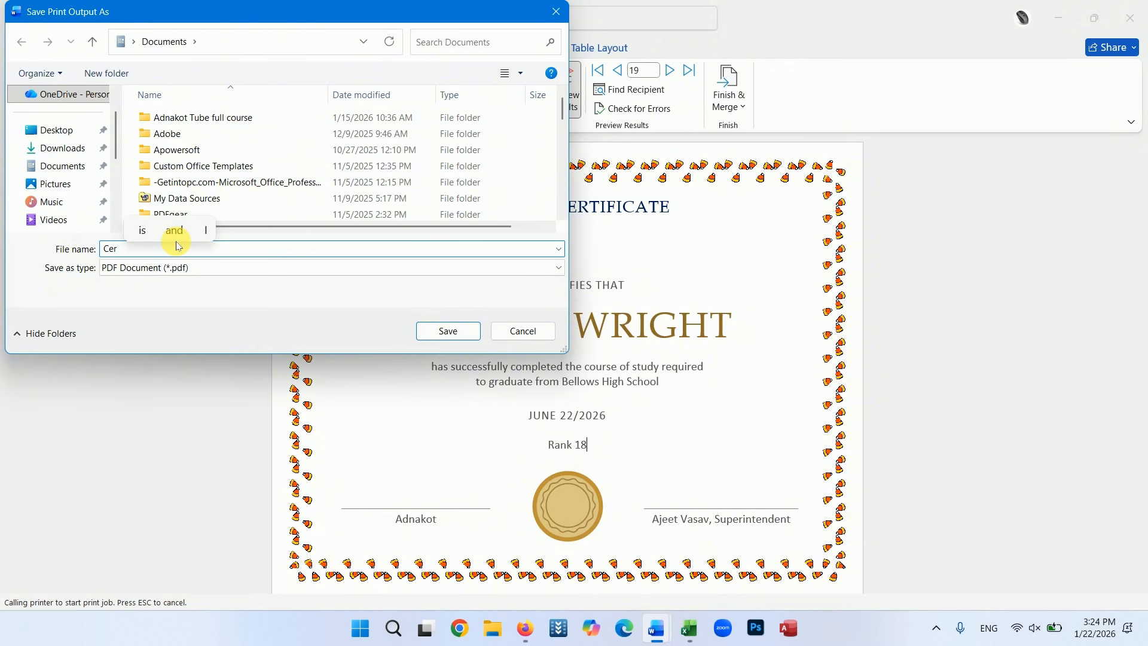
text( Final)
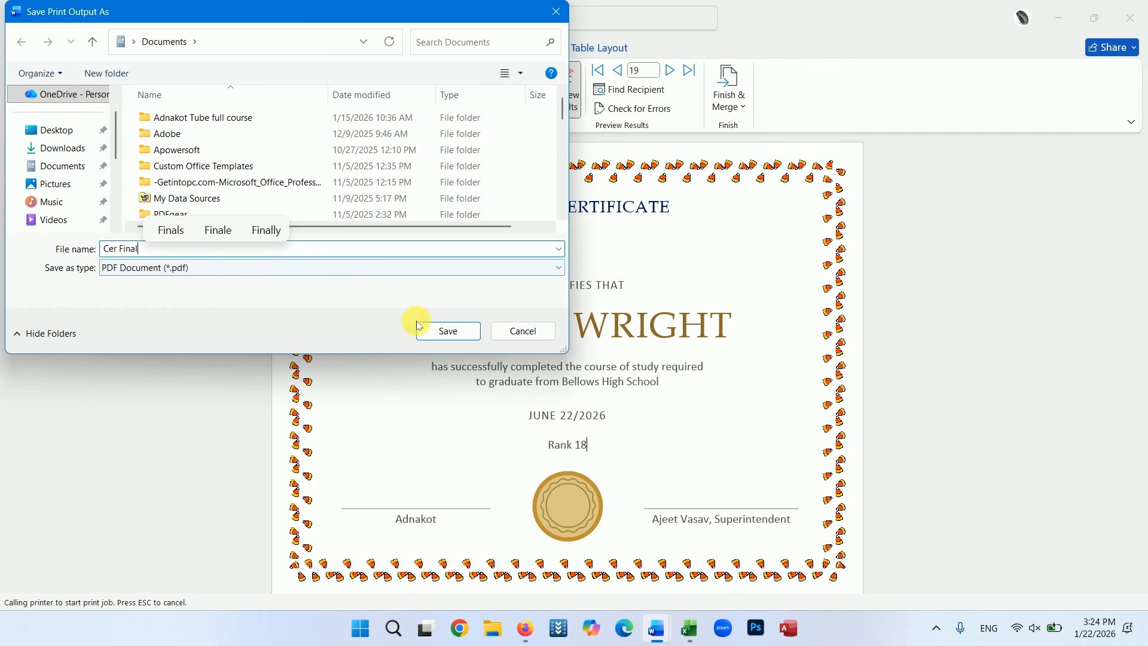
click(441, 331)
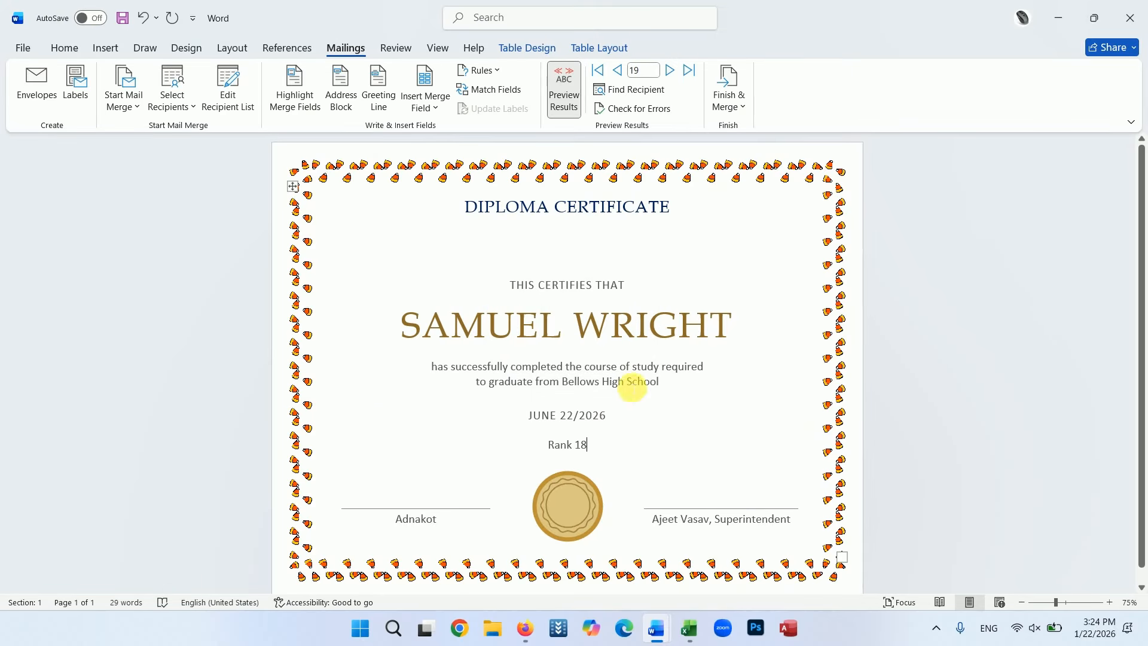
Step: Switch to File Explorer and open Cer Final.pdf from the Documents folder
click(497, 633)
click(63, 226)
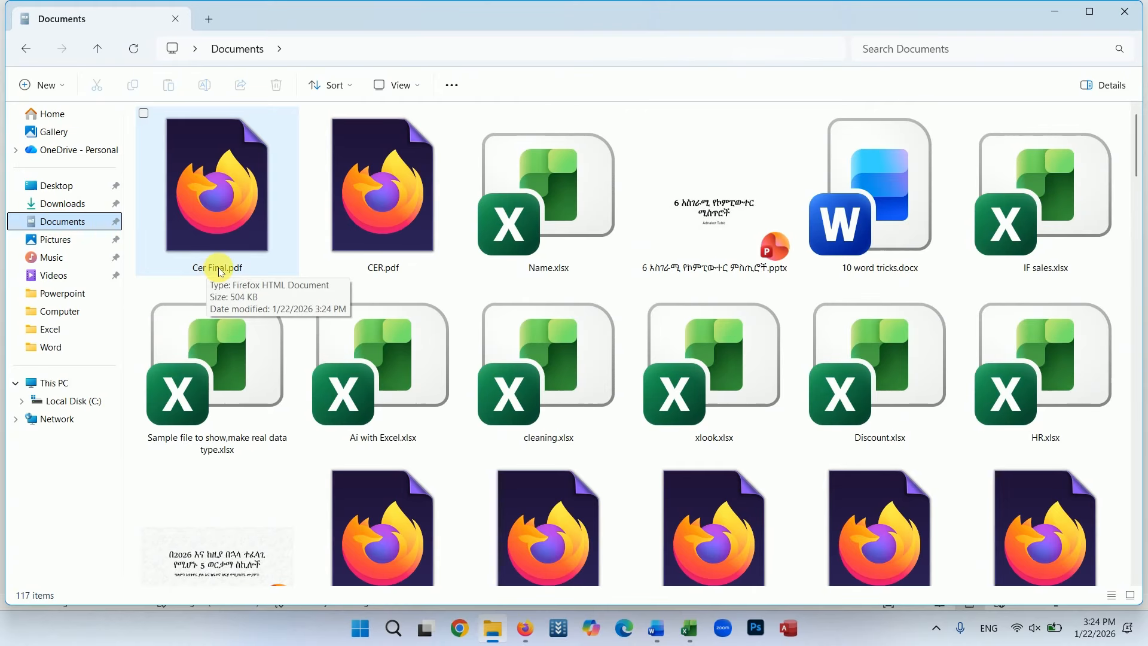
double_click(226, 231)
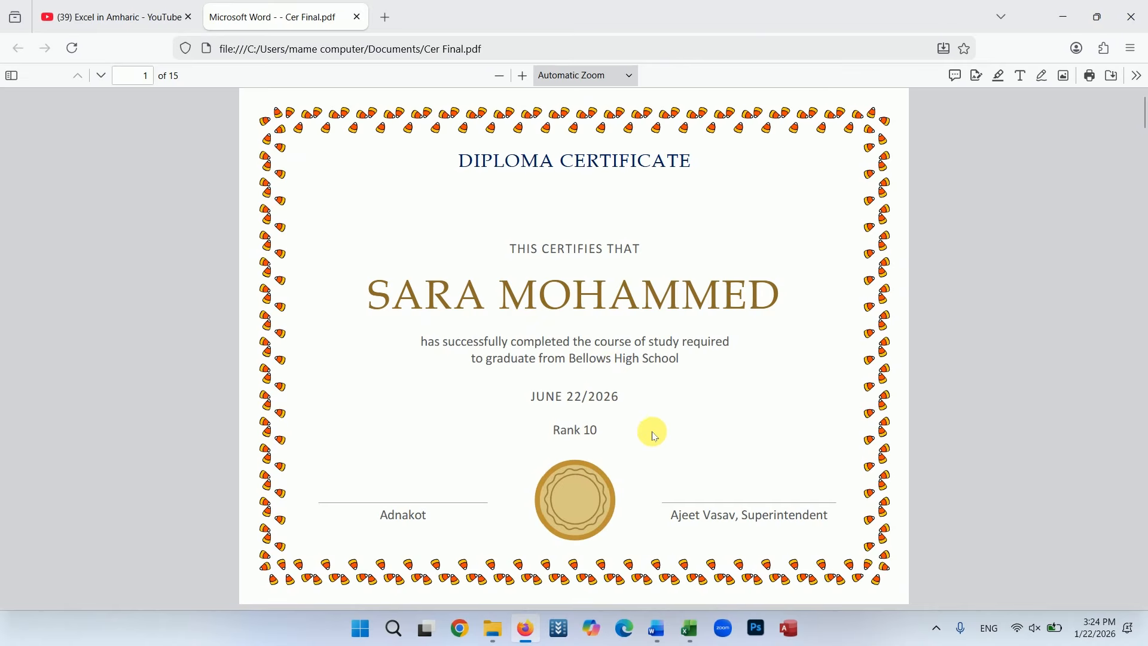
Step: Review the student names and ranks on the PDF's certificate pages through page 14, and switch back to the certificate document in Word
scroll(652, 437, down, 5)
scroll(652, 438, down, 12)
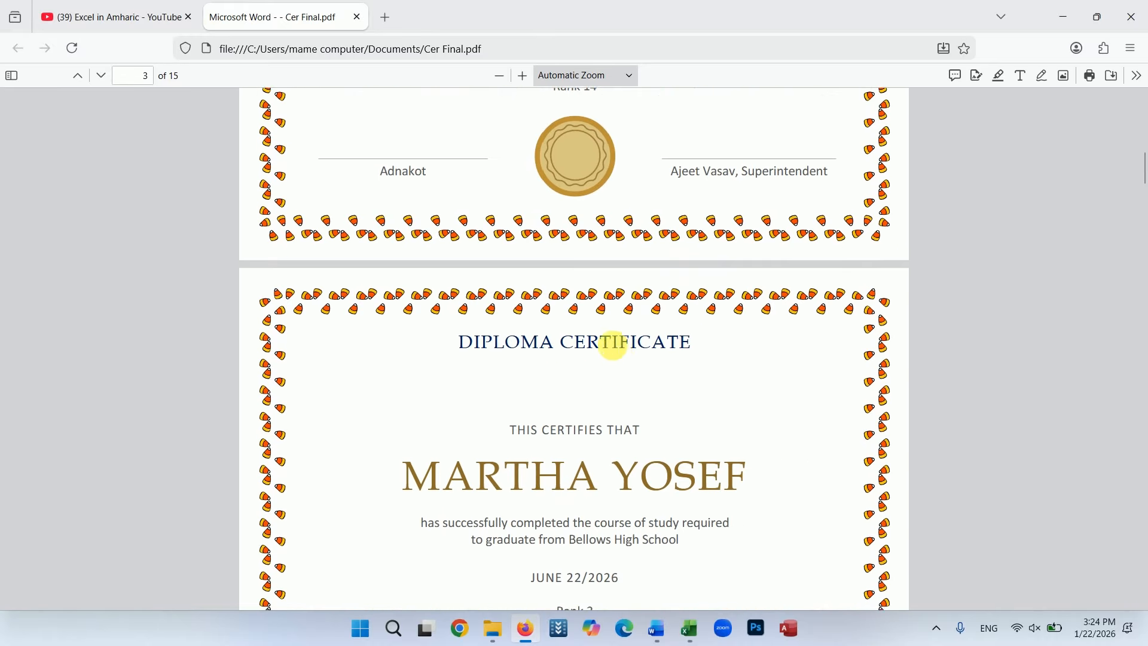
scroll(612, 352, down, 11)
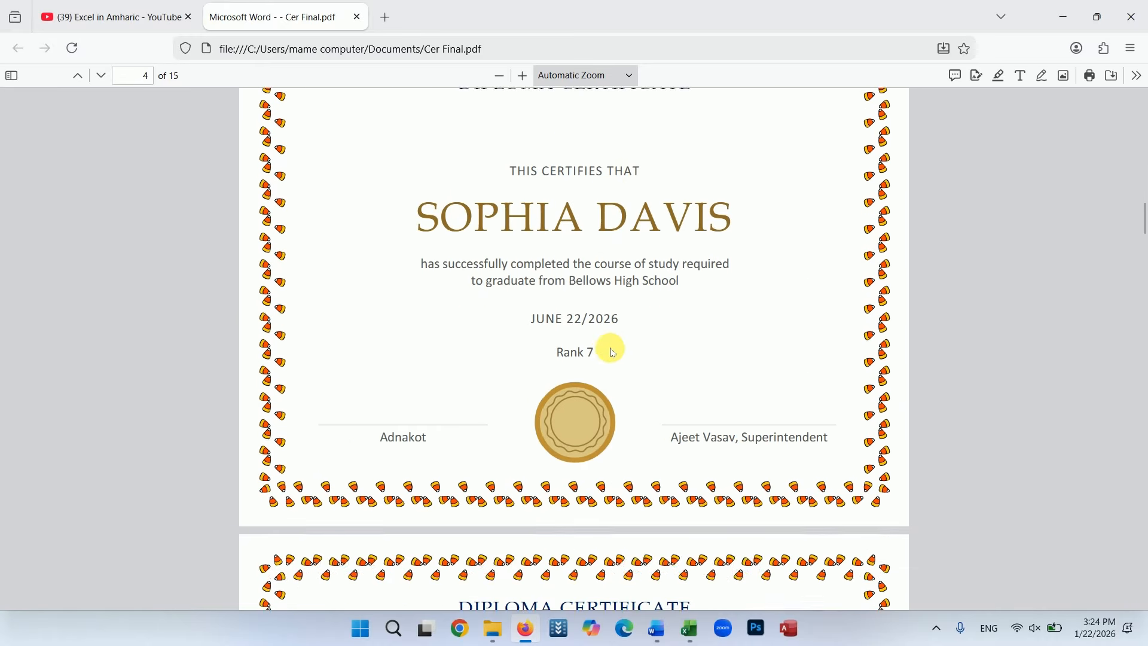
scroll(625, 269, down, 20)
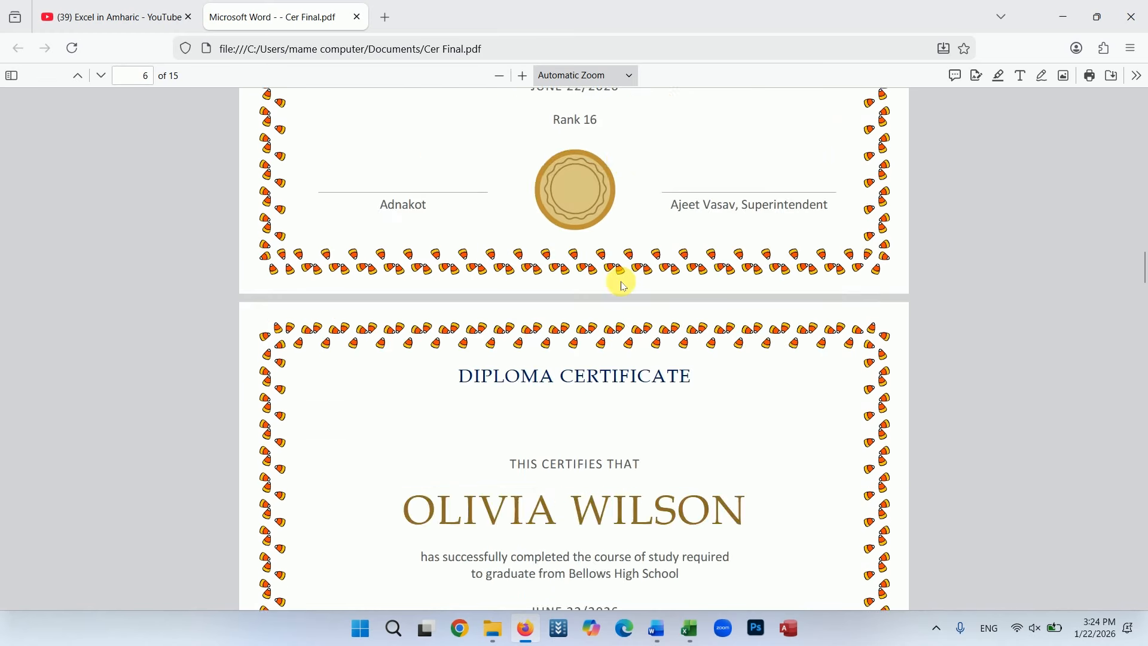
scroll(622, 281, down, 20)
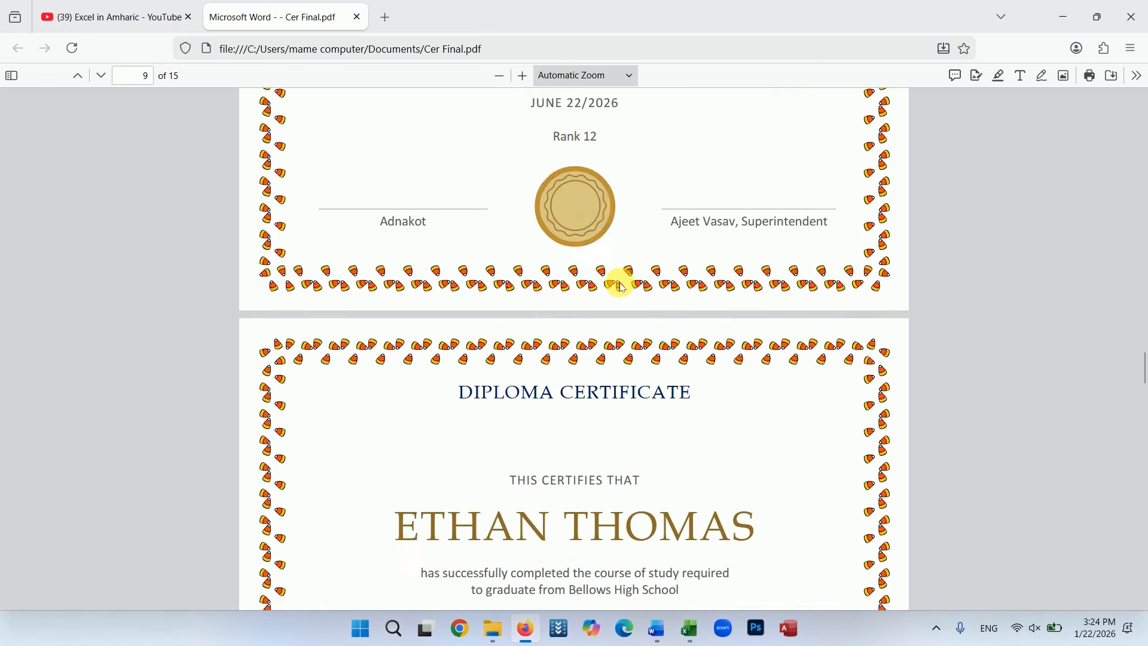
scroll(630, 288, down, 10)
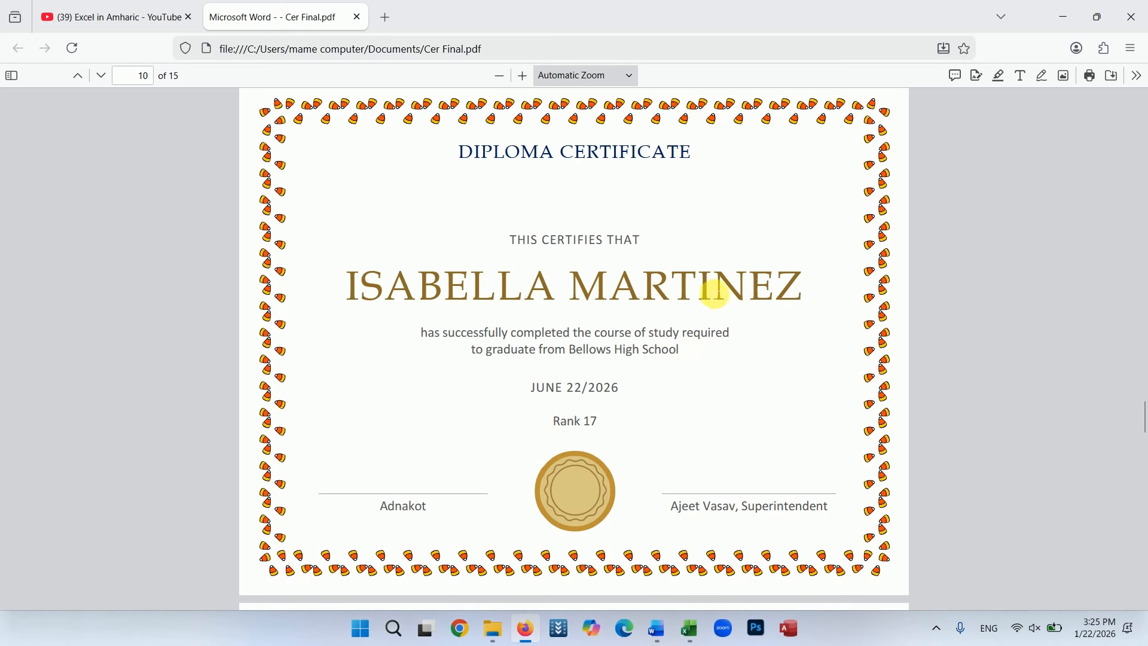
scroll(639, 416, down, 10)
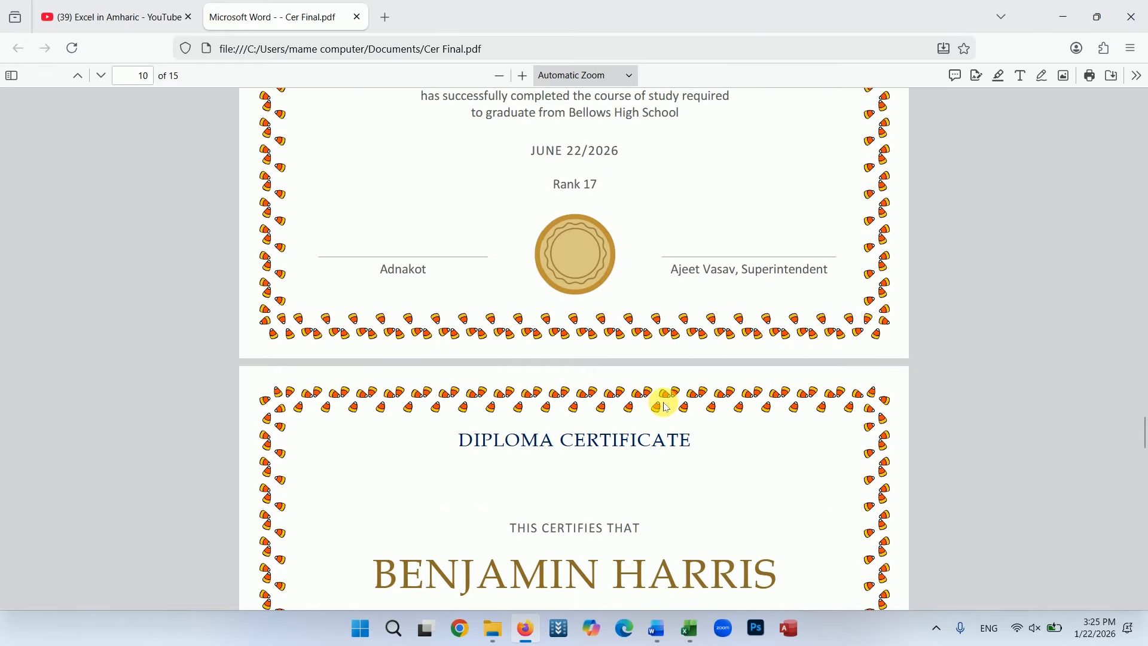
scroll(667, 402, down, 13)
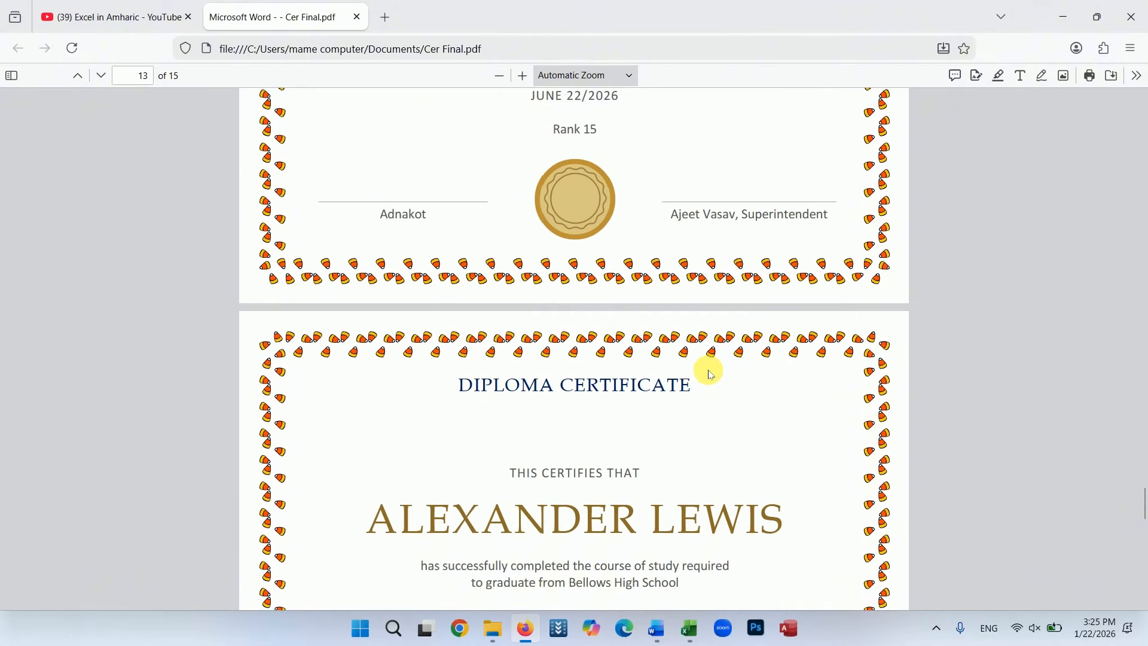
scroll(710, 374, down, 13)
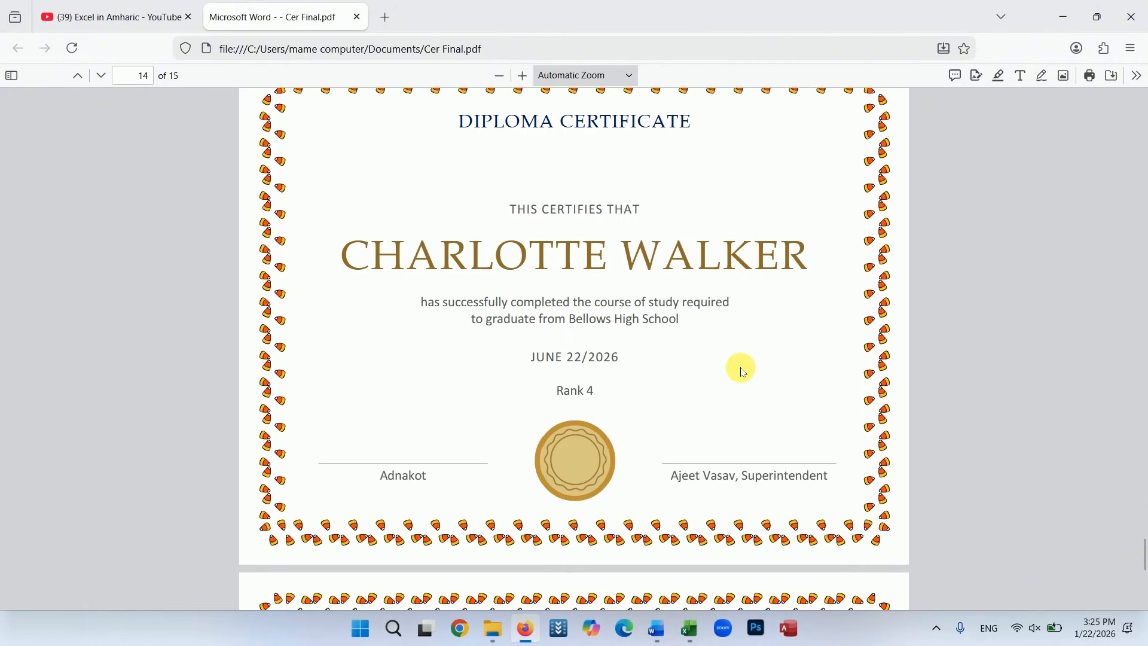
scroll(730, 356, down, 4)
scroll(730, 357, up, 9)
scroll(730, 356, down, 6)
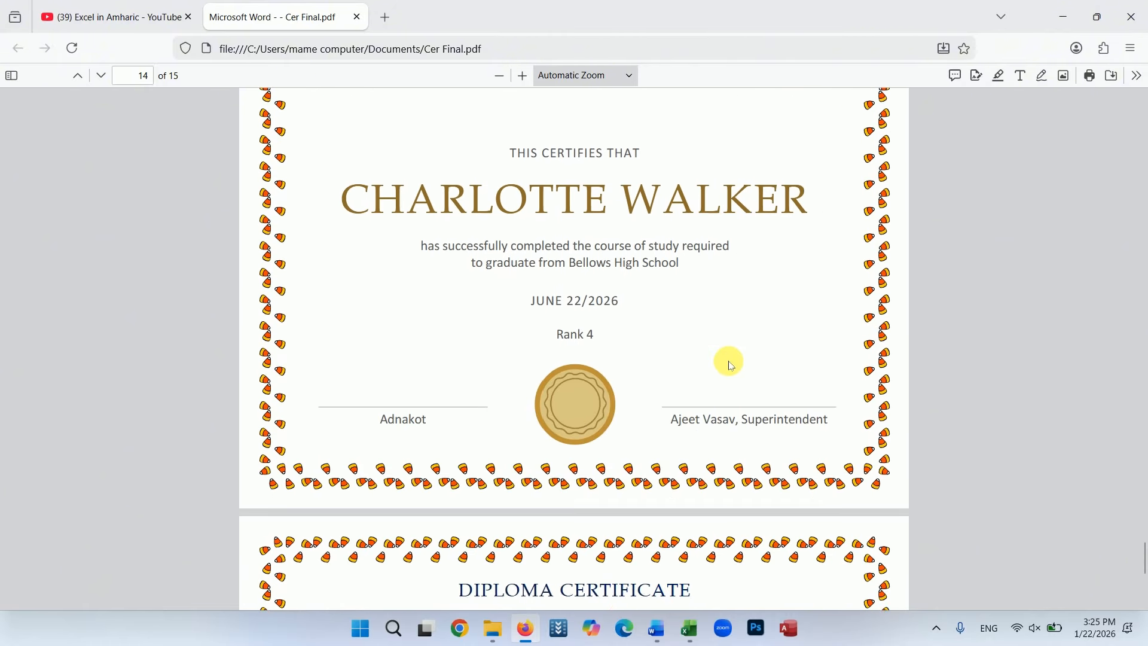
mouse_move(657, 628)
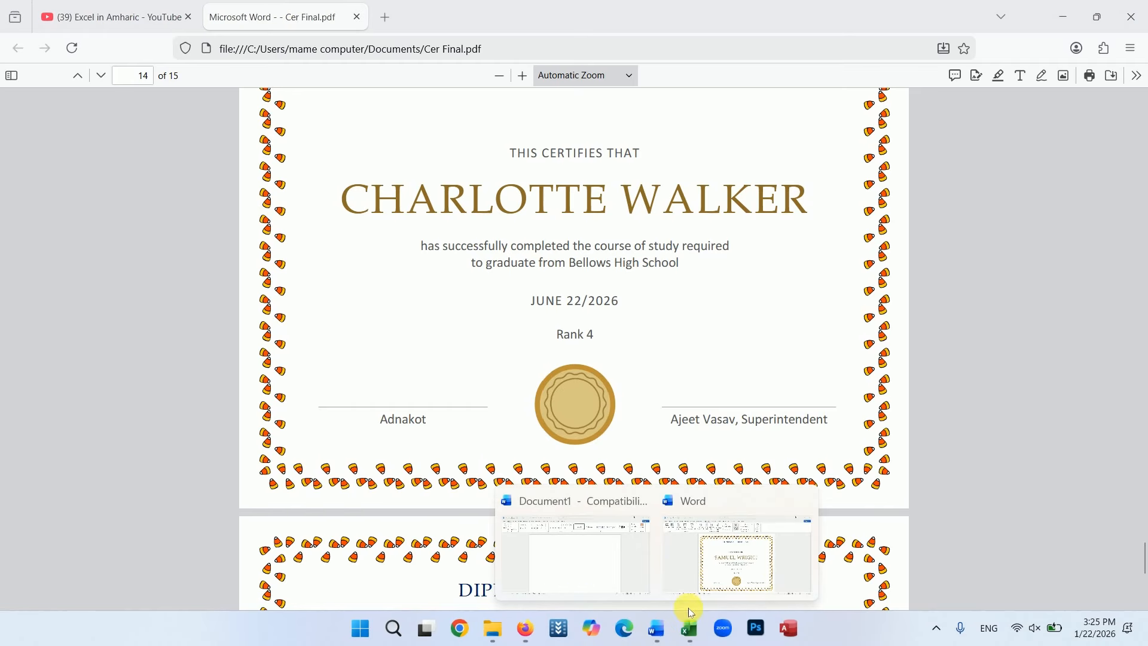
click(756, 556)
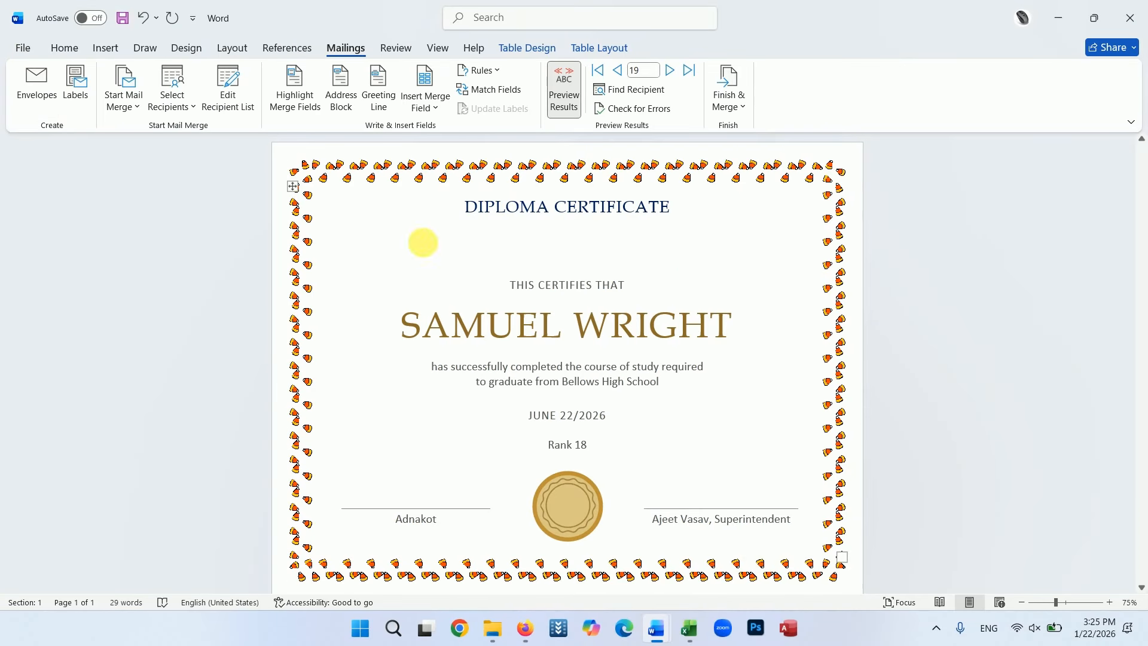